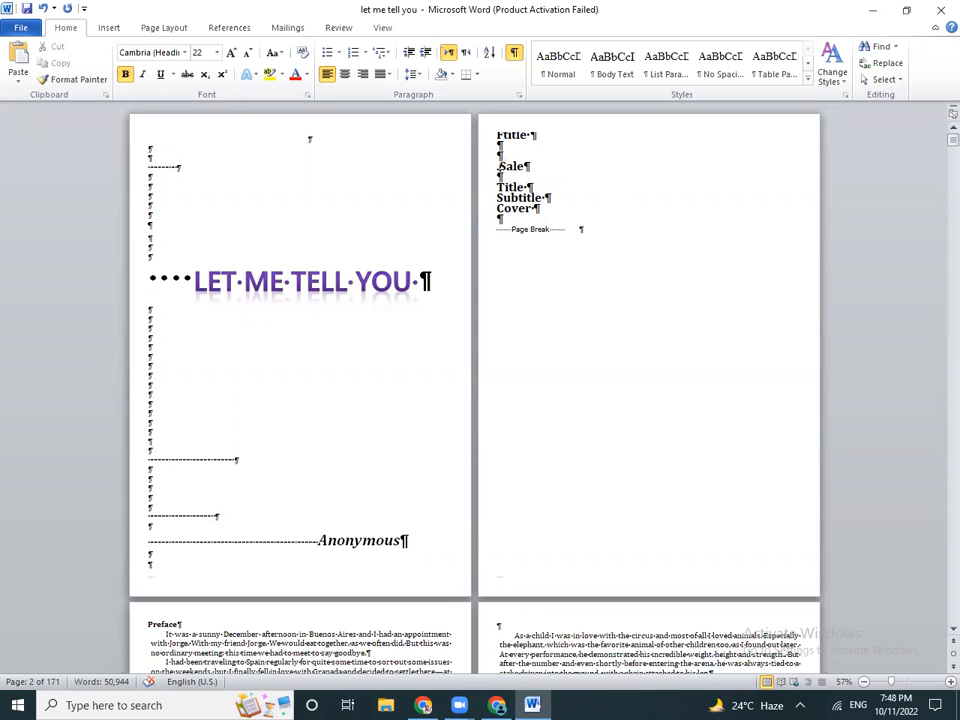
Clear the stray character before "Sale" on page 2 and increase the word's font size
type("1")
key("BackSpace")
key("BackSpace")
left_click(476, 167)
left_click(234, 59)
left_click(229, 54)
left_click(592, 190)
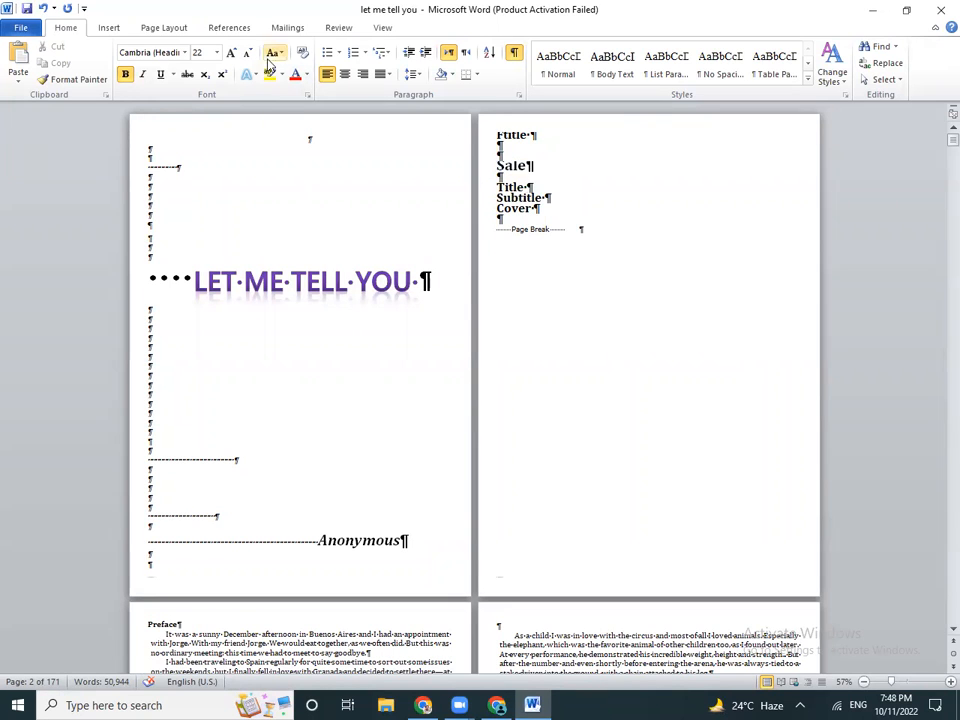
Set the line spacing of the whole document to 1.0
key("ctrl+a")
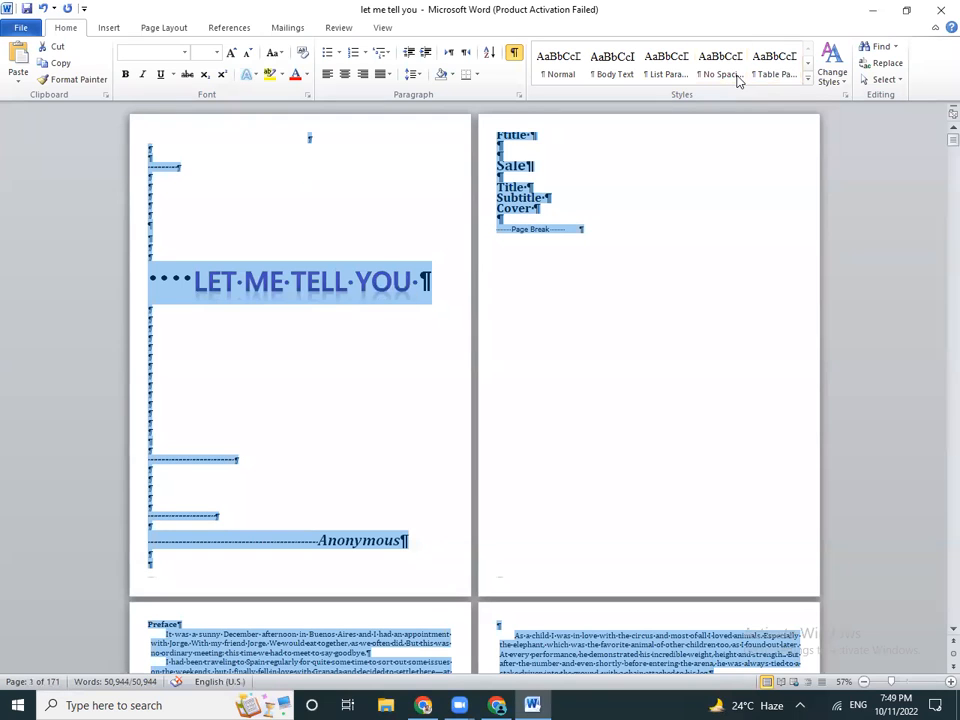
left_click(649, 122)
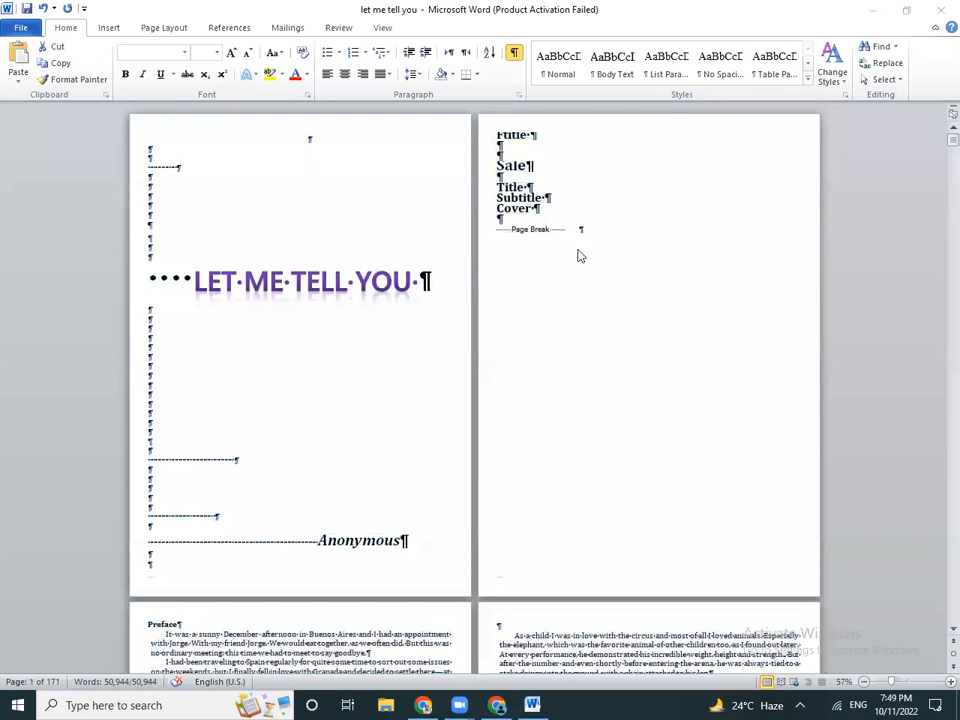
key("ctrl+a")
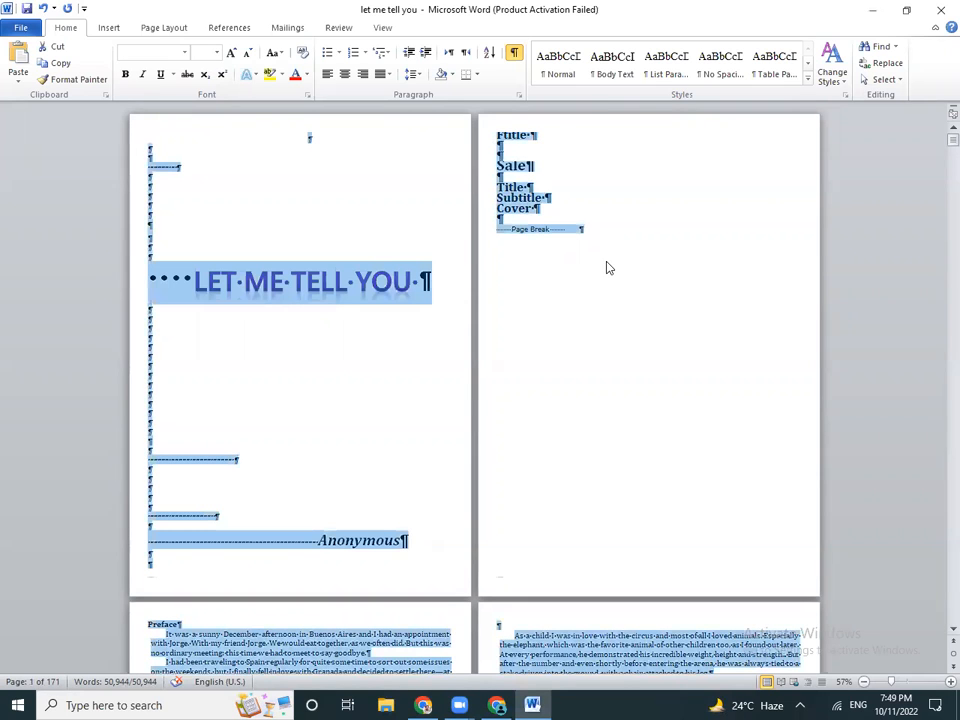
left_click(411, 74)
left_click(420, 95)
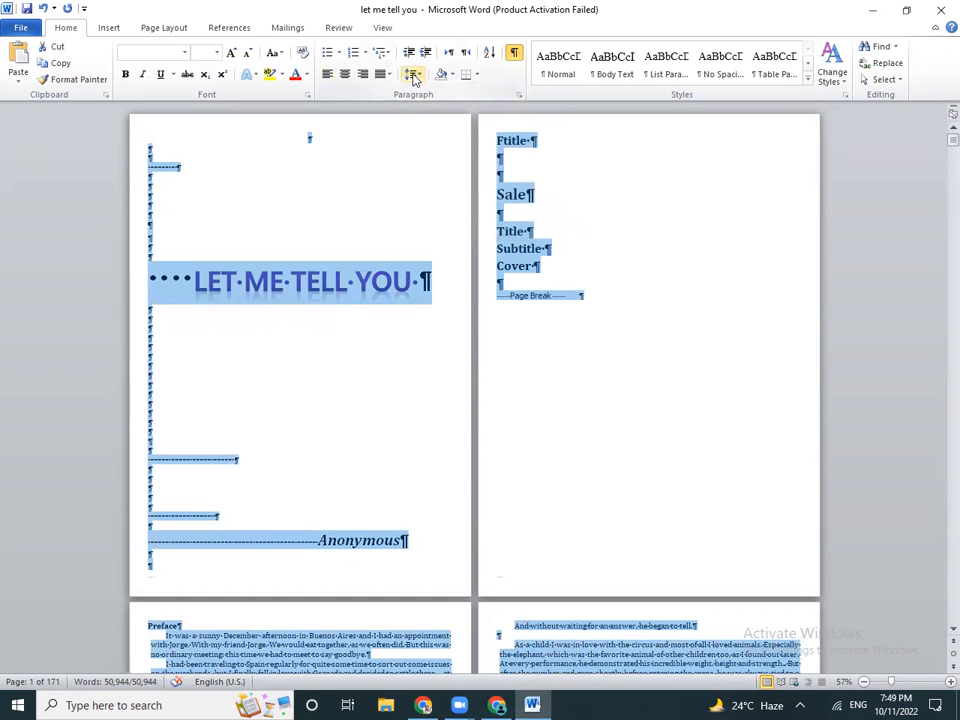
left_click(413, 77)
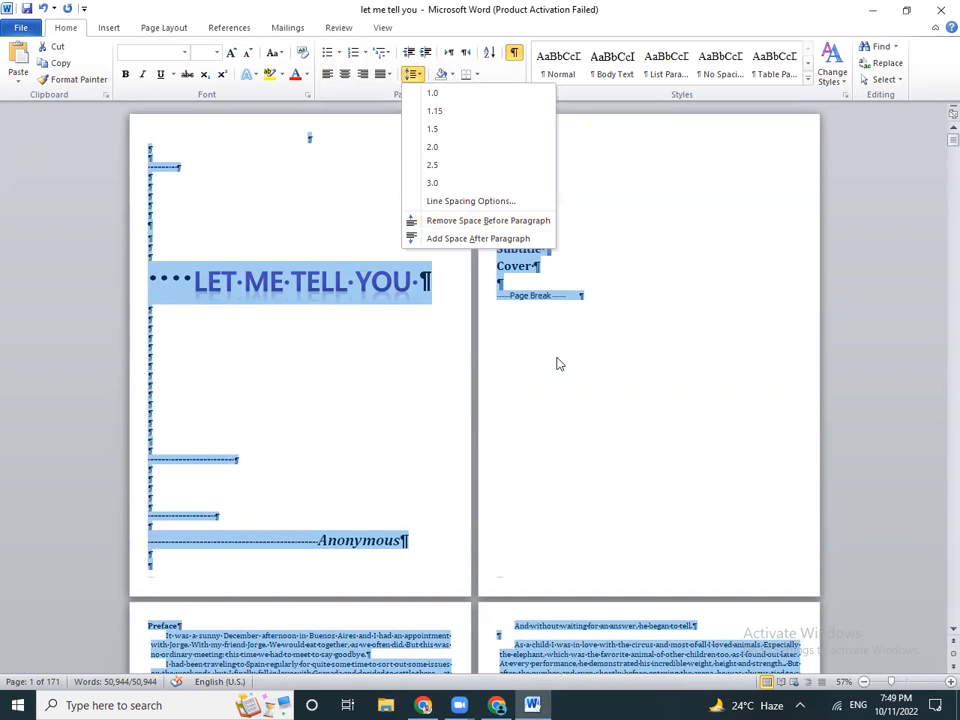
left_click(612, 462)
Enlarge the "Sale" heading on page 2 to font size 48
left_click(476, 204)
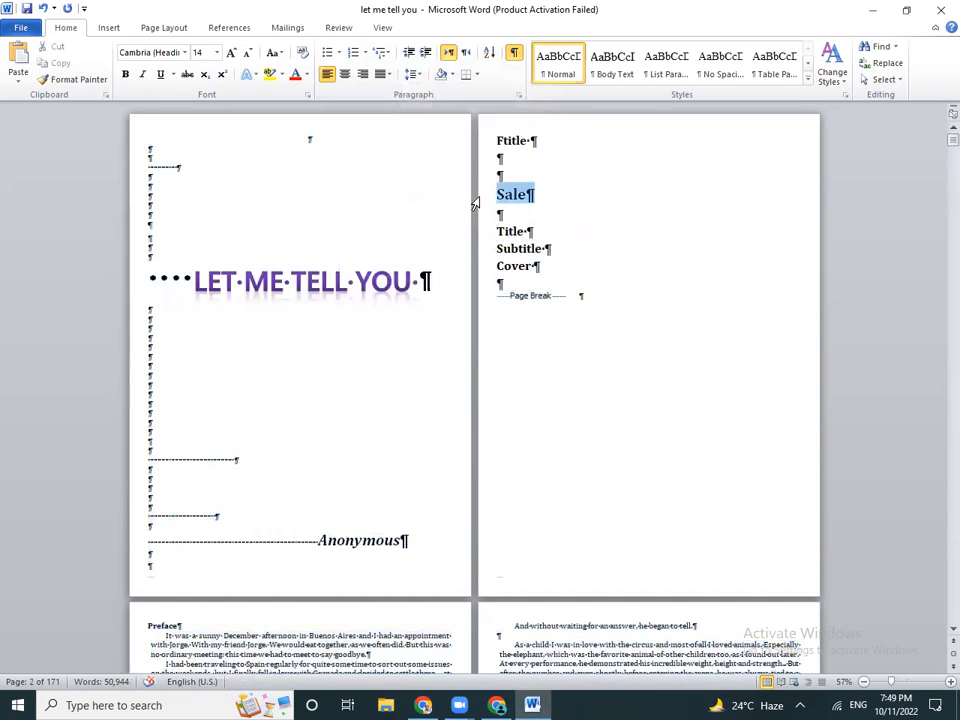
left_click(229, 53)
left_click(229, 53)
left_click(522, 217)
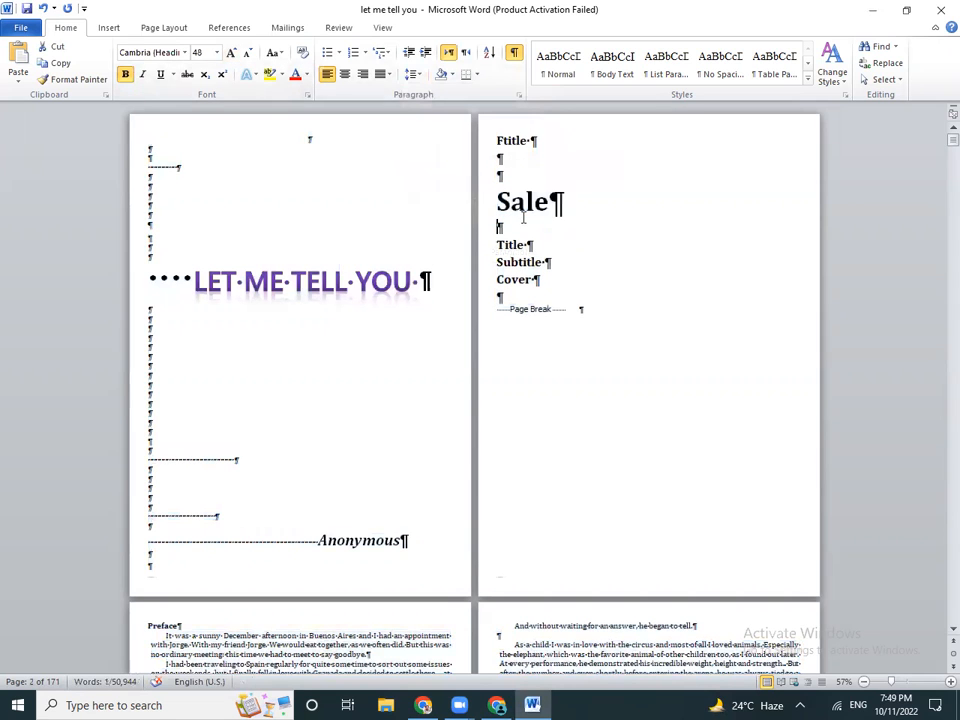
left_click(482, 207)
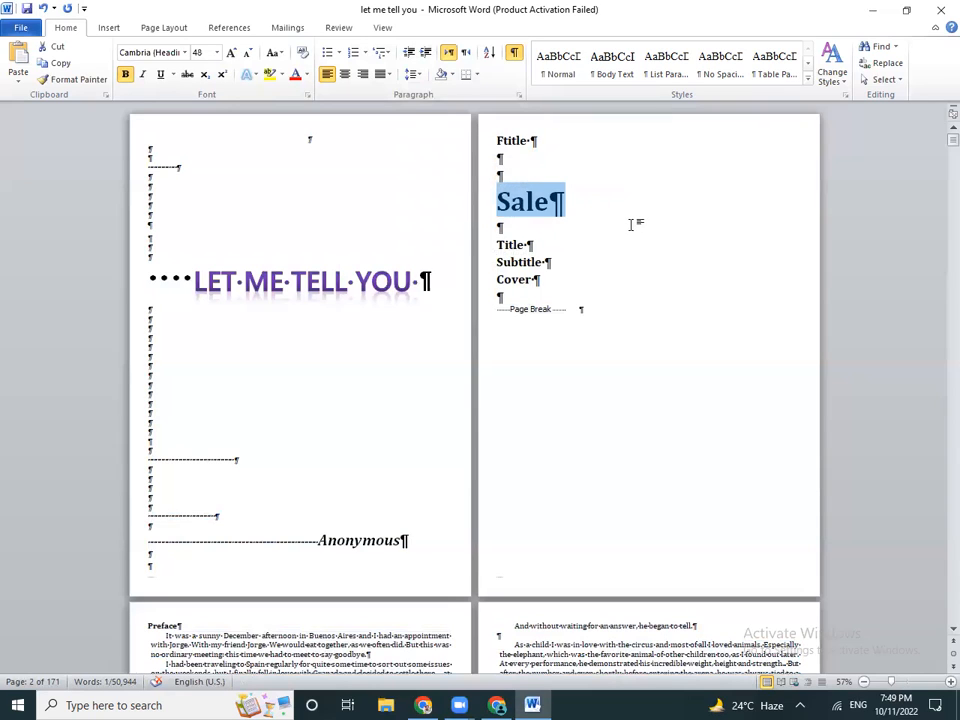
left_click(549, 261)
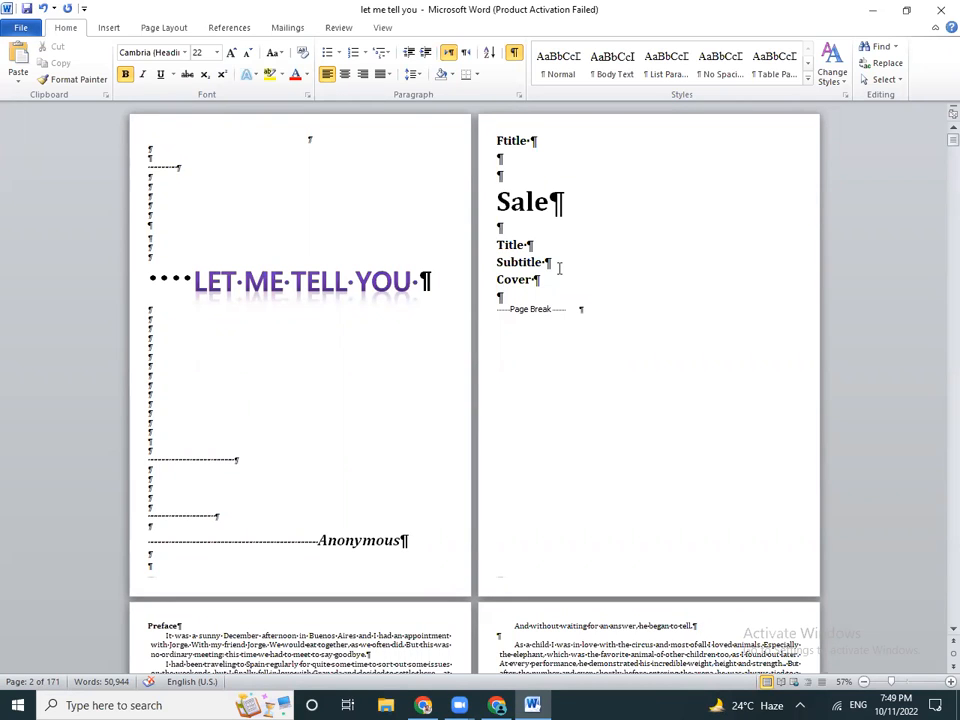
Number the Title line "1." and the Subtitle line "2." below the Sale heading
left_click(481, 244)
left_click(492, 244)
type("1.")
left_click(490, 261)
type("2.")
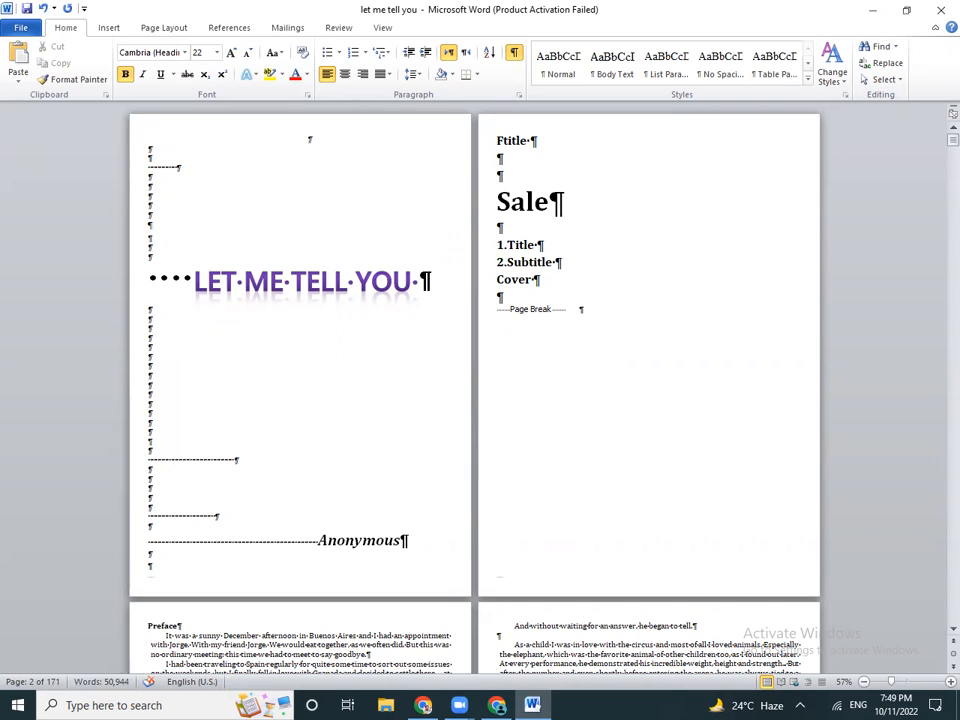
Add a hyphen and "Niche" after Title in the first numbered line, and highlight the added word
left_click(588, 247)
type("Niche")
left_click_drag(542, 246, 593, 243)
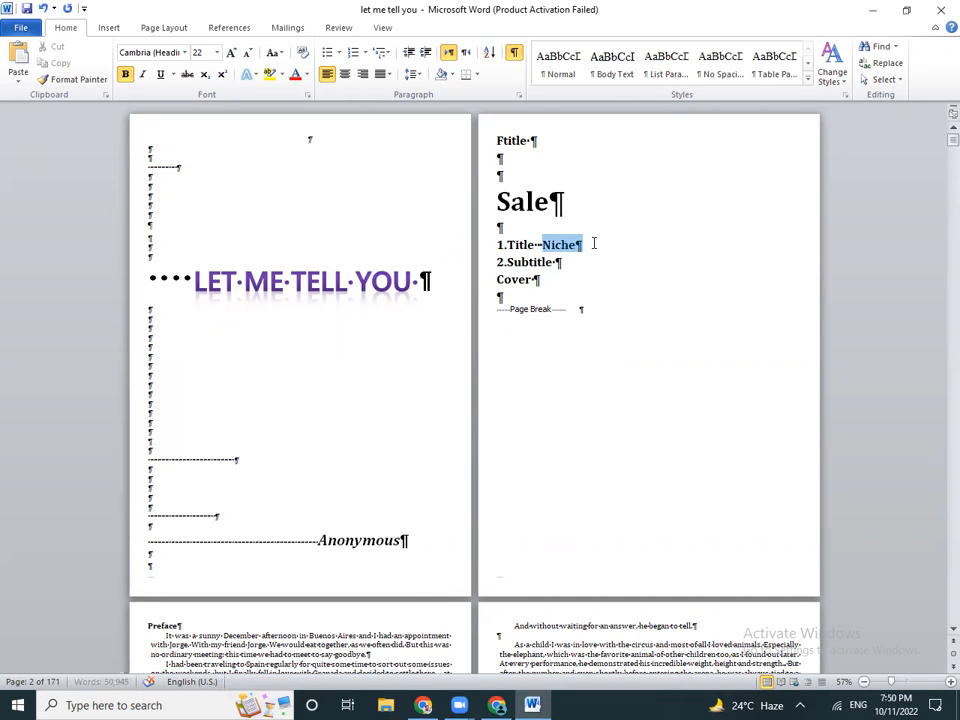
left_click(636, 276)
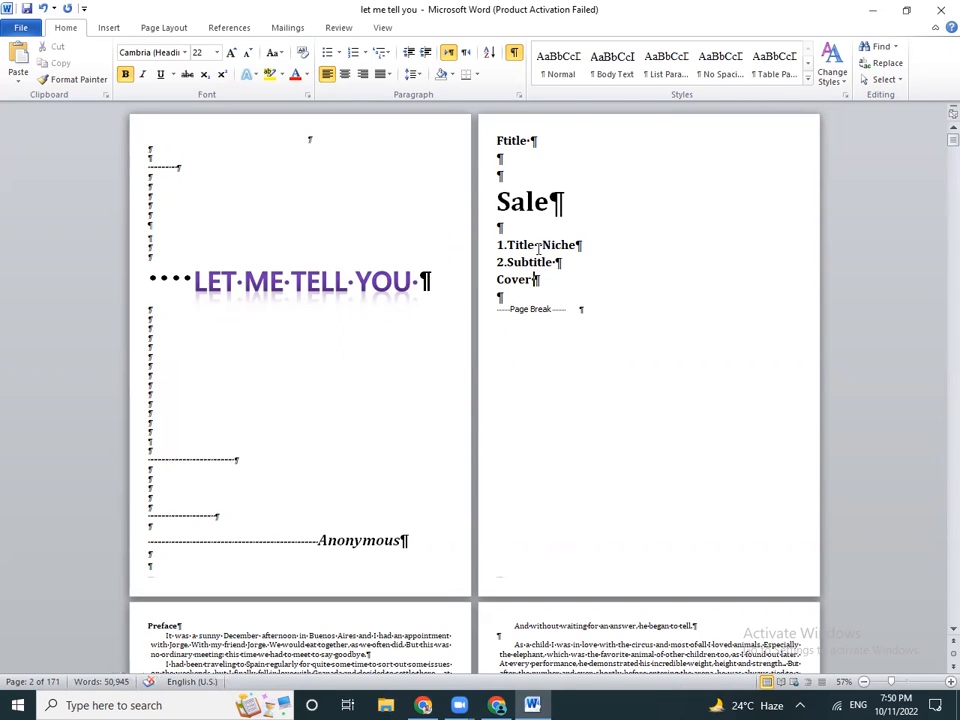
left_click_drag(542, 246, 606, 244)
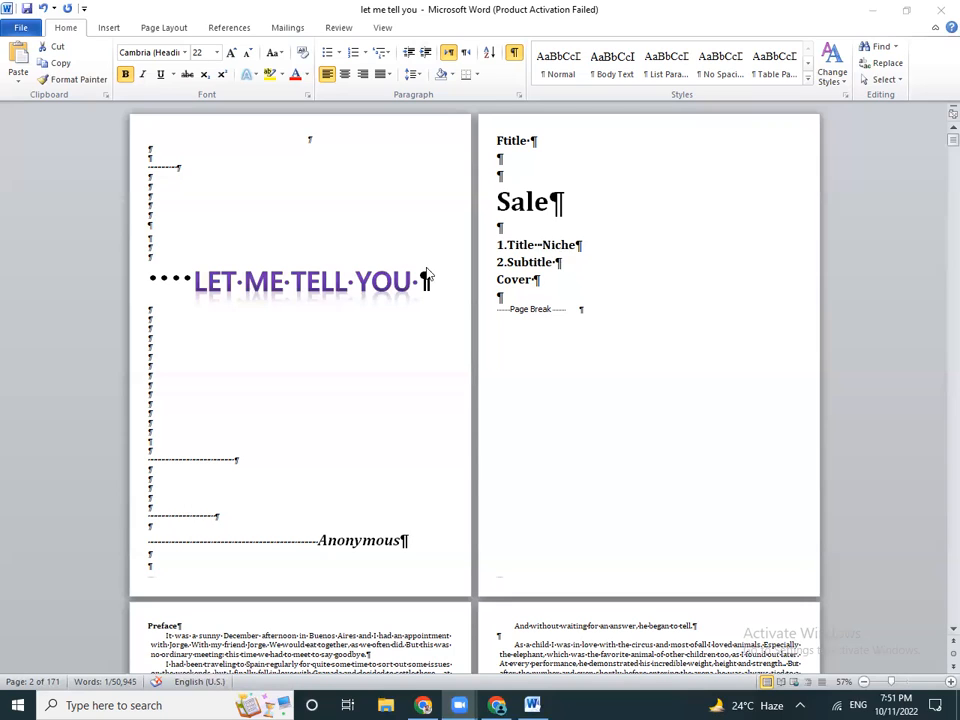
Add a hyphen and "SEO" after Subtitle in the second numbered line
left_click(508, 272)
left_click(506, 266)
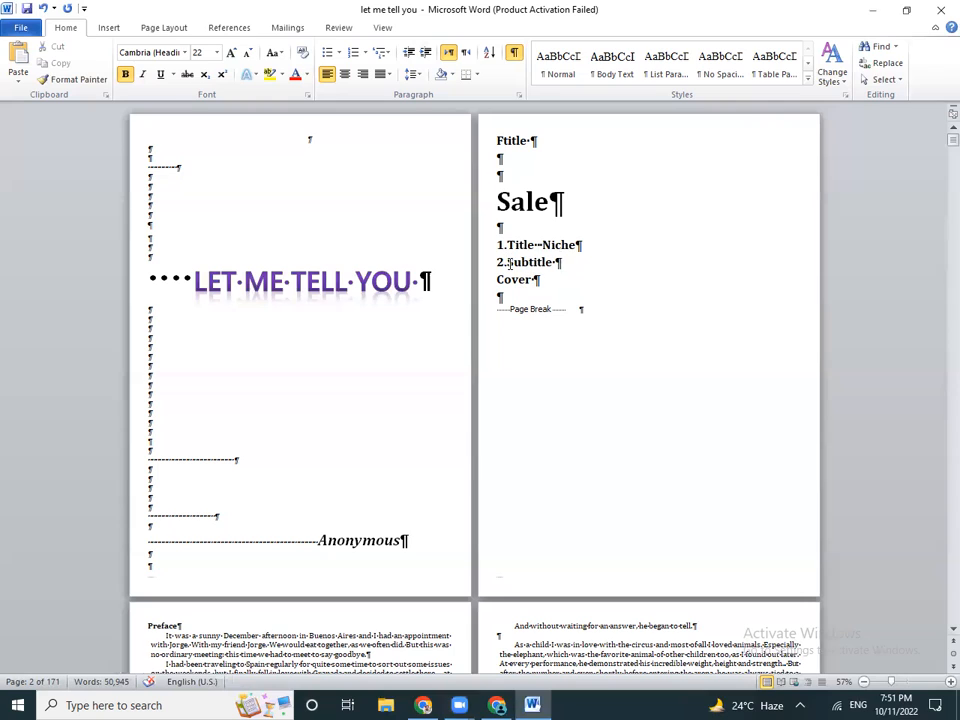
key("shift+Down")
key("shift+Down")
left_click_drag(559, 272, 590, 262)
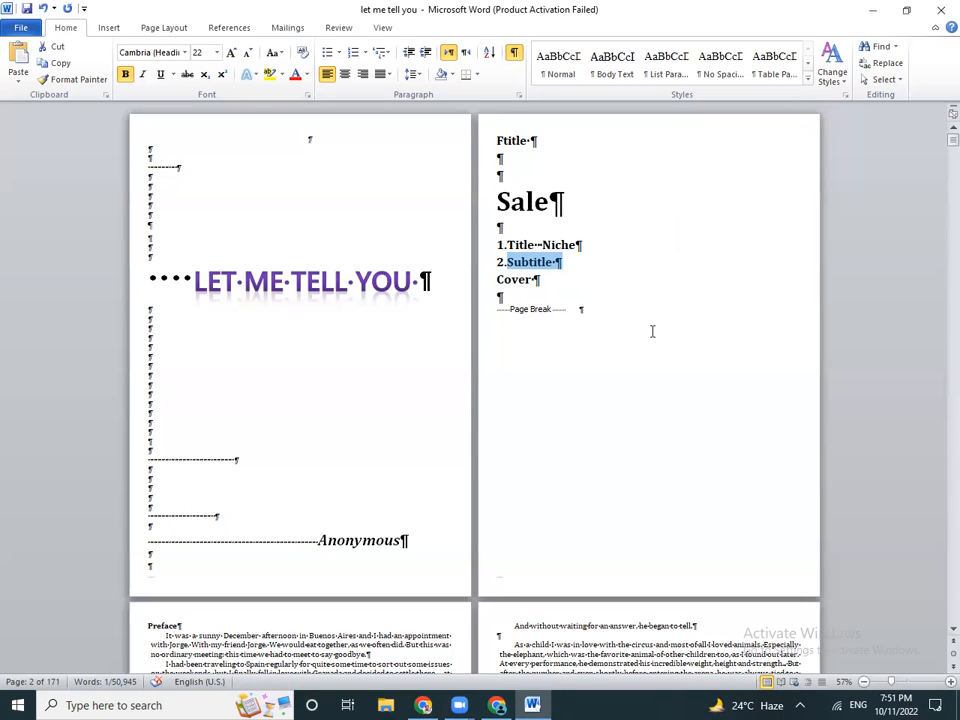
left_click(600, 293)
left_click(597, 267)
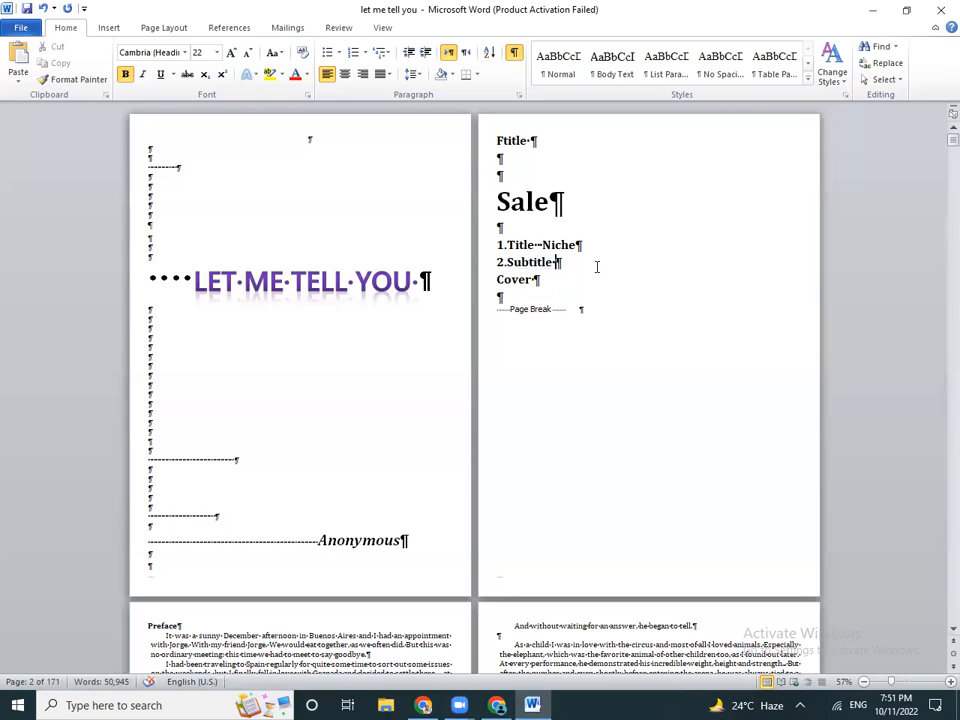
type("SEO")
Number the Cover line "3." and add a hyphen after the word
left_click(619, 296)
left_click(611, 280)
type("3.")
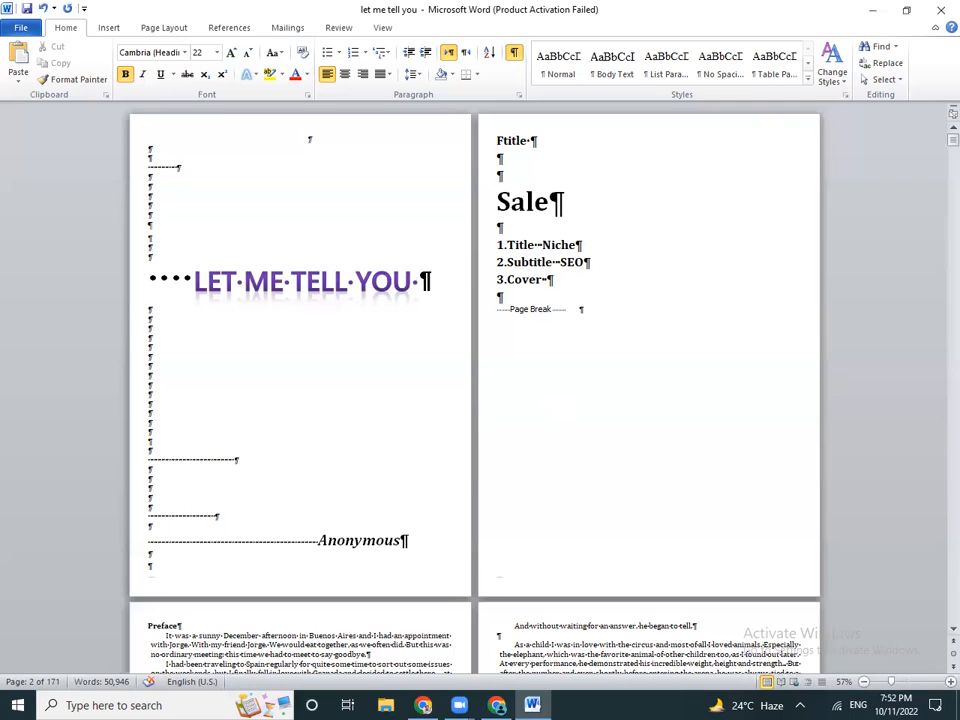
Insert a line below Cover listing "Attractive", "Compelling" and "Professional", and place the cursor in the blank line beneath it
key("Return")
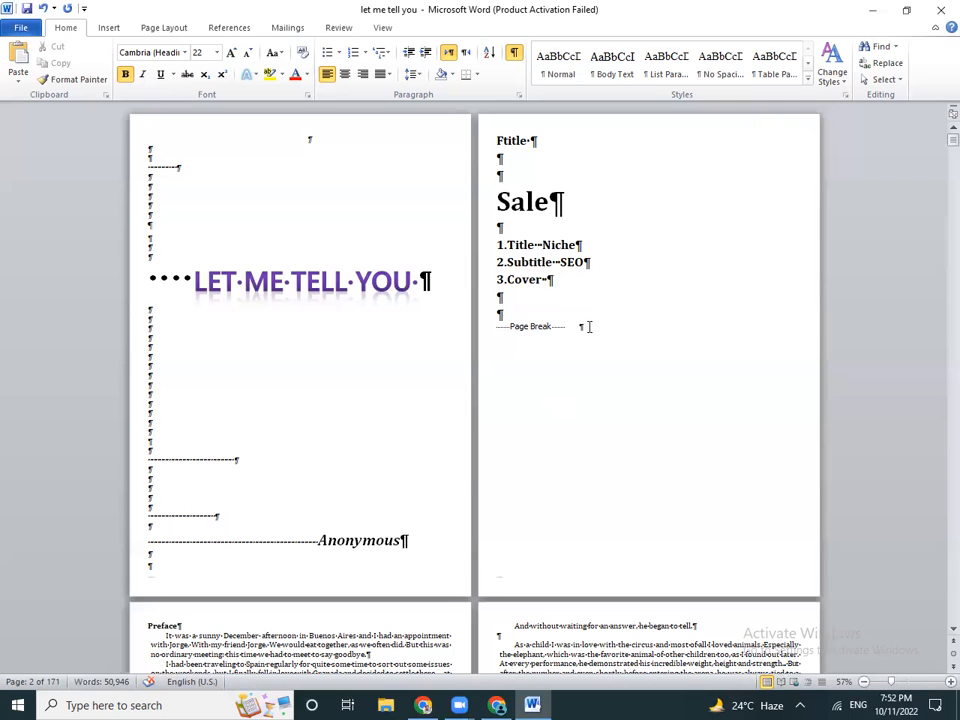
type("Attractive")
key("BackSpace")
type("Co")
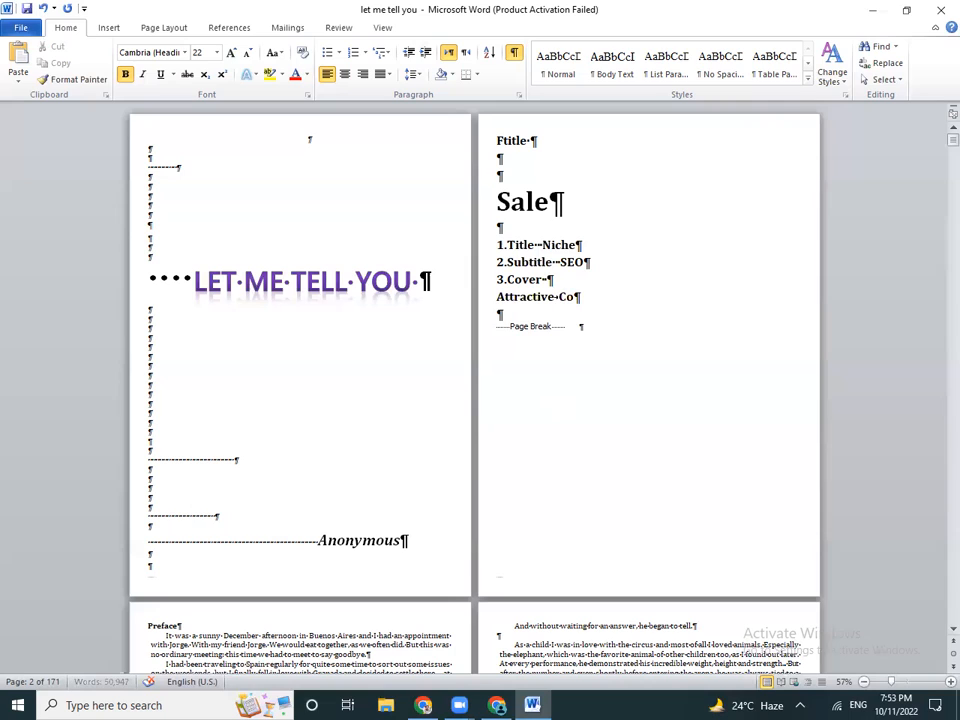
type("mpell")
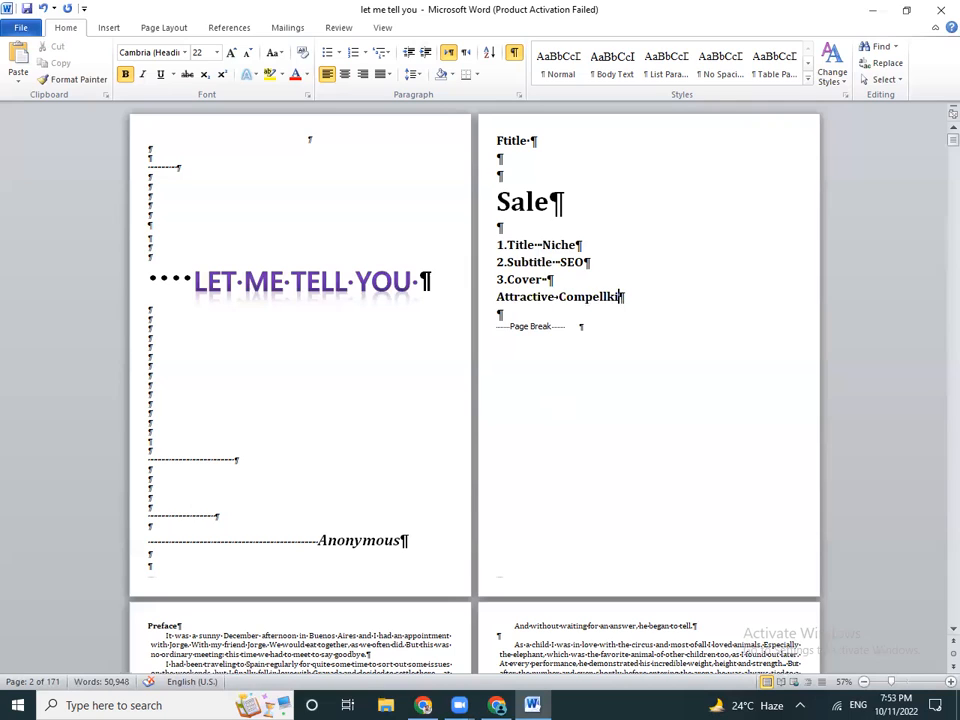
type("ing")
key("Tab")
type("Profes")
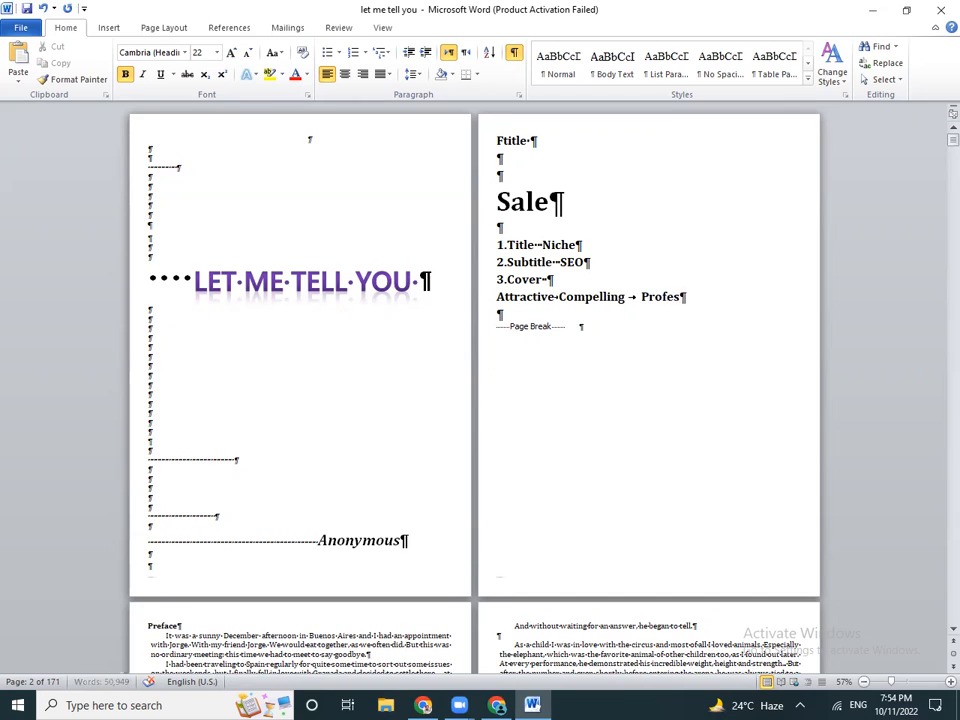
type("sional")
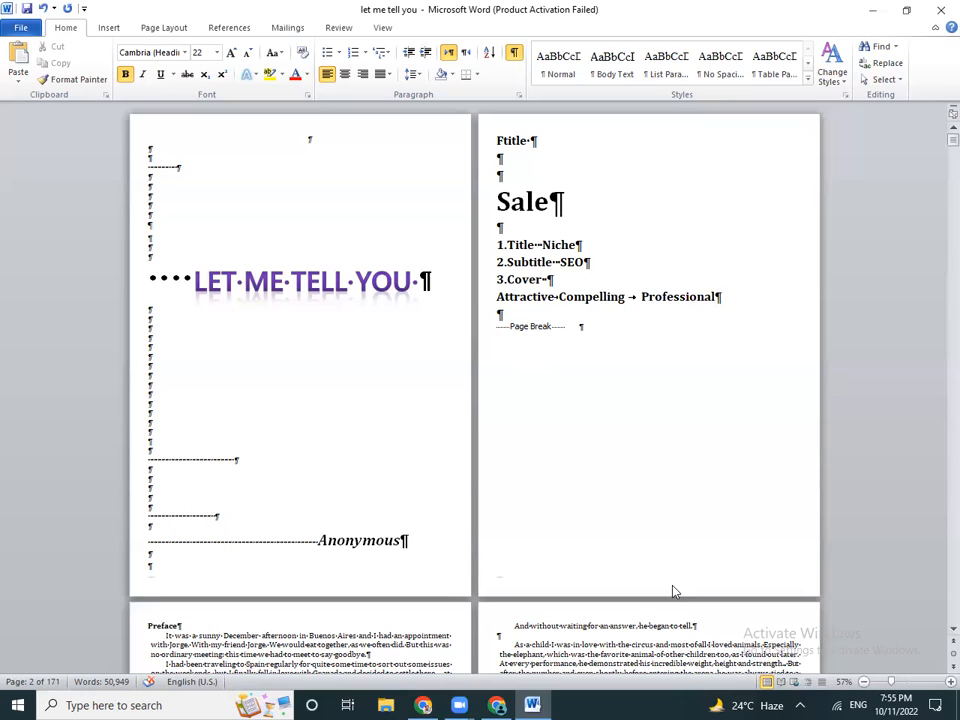
left_click(526, 316)
left_click(499, 705)
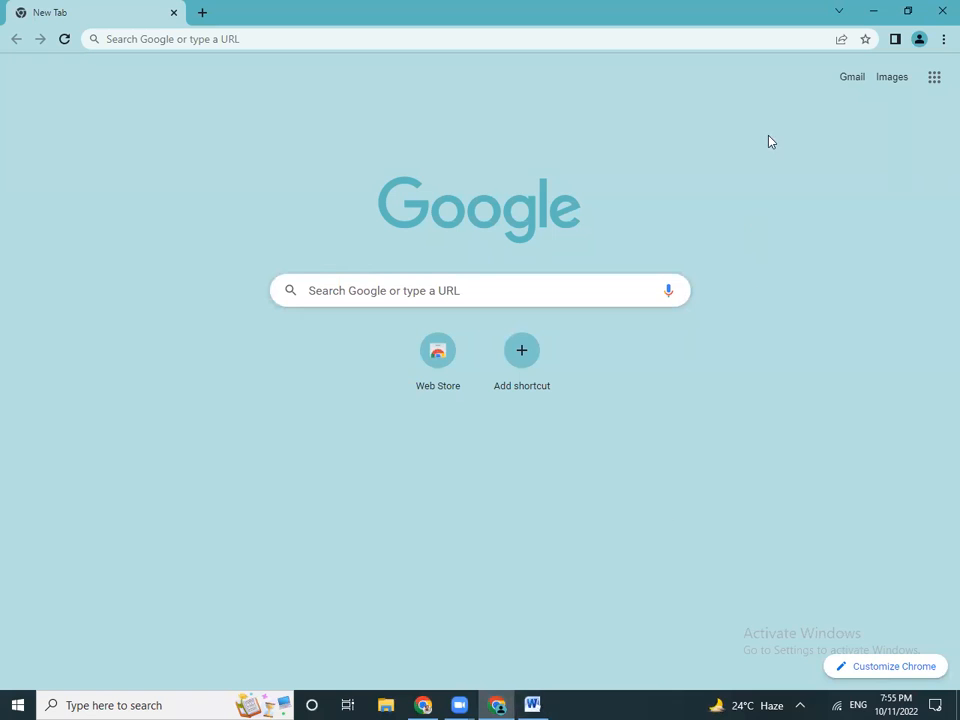
left_click(920, 42)
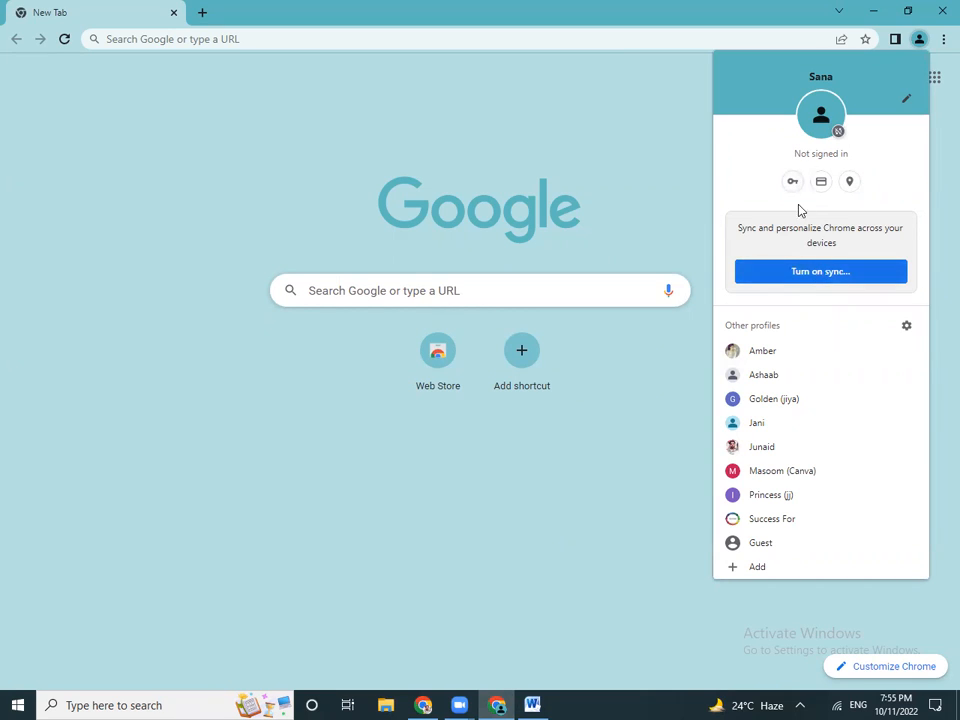
left_click(533, 704)
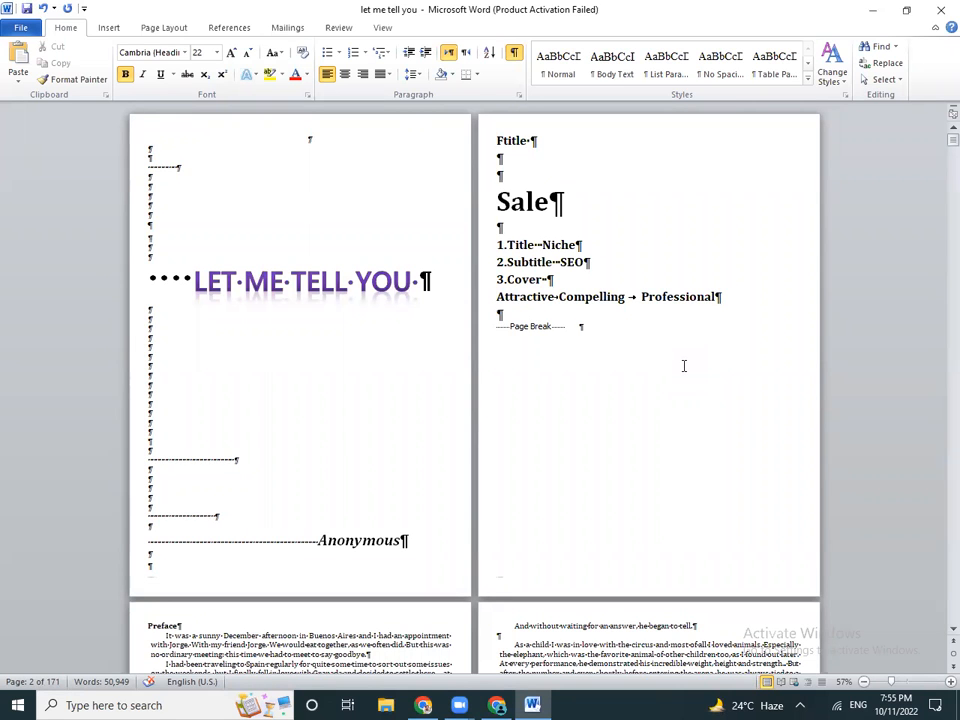
Add the item "4. Description" in the blank line just above the page break
type("4. Description")
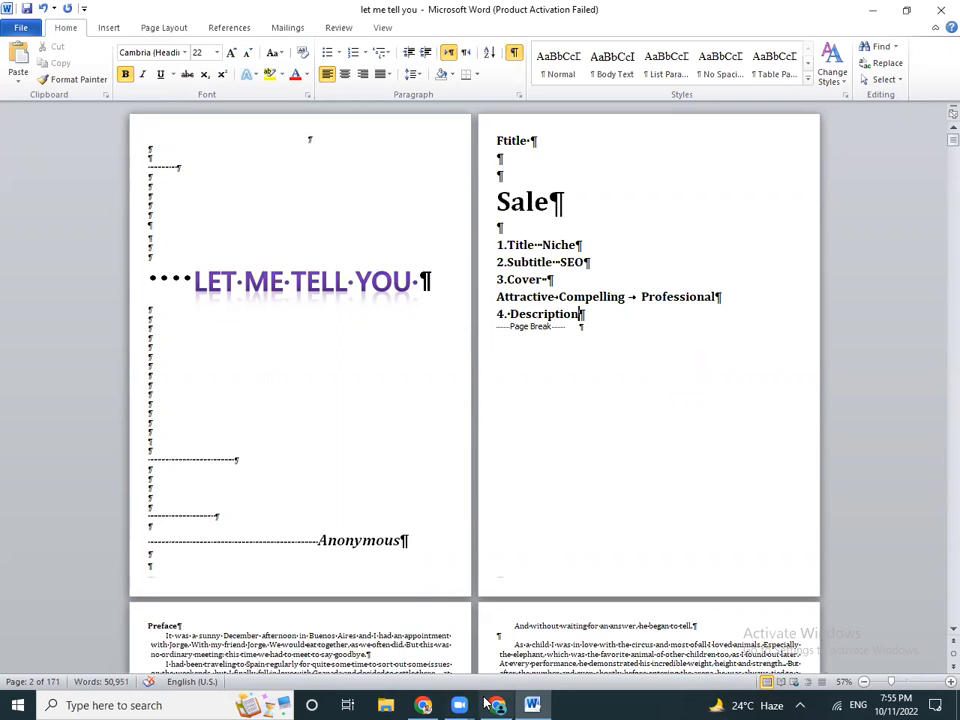
Switch to the Chrome window with WhatsApp open and search Google for "amazon books" in a new tab
left_click(423, 705)
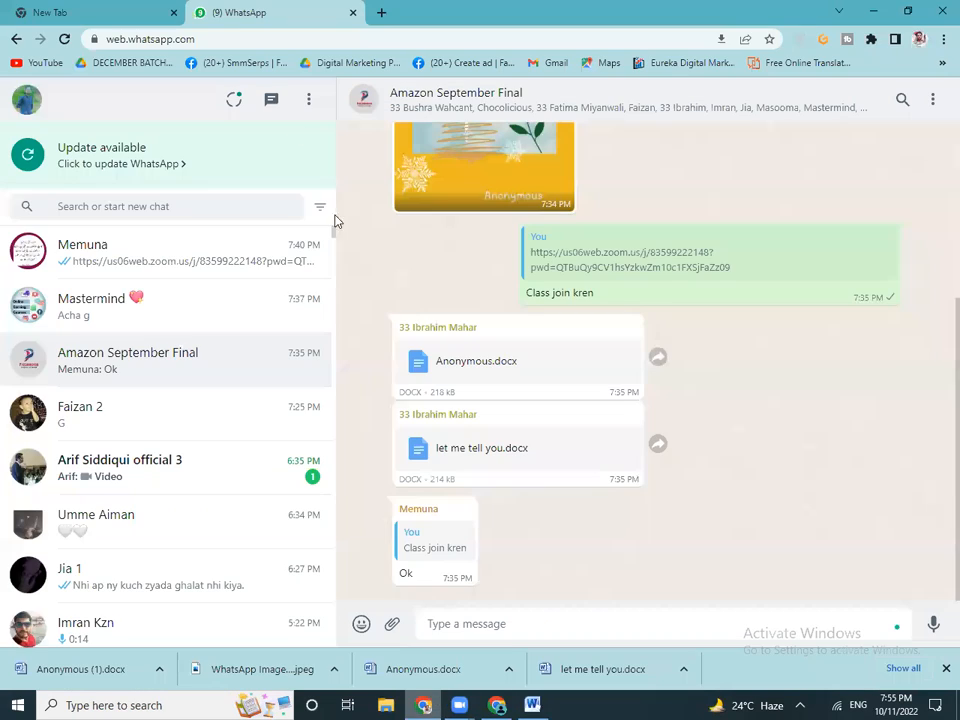
left_click(381, 12)
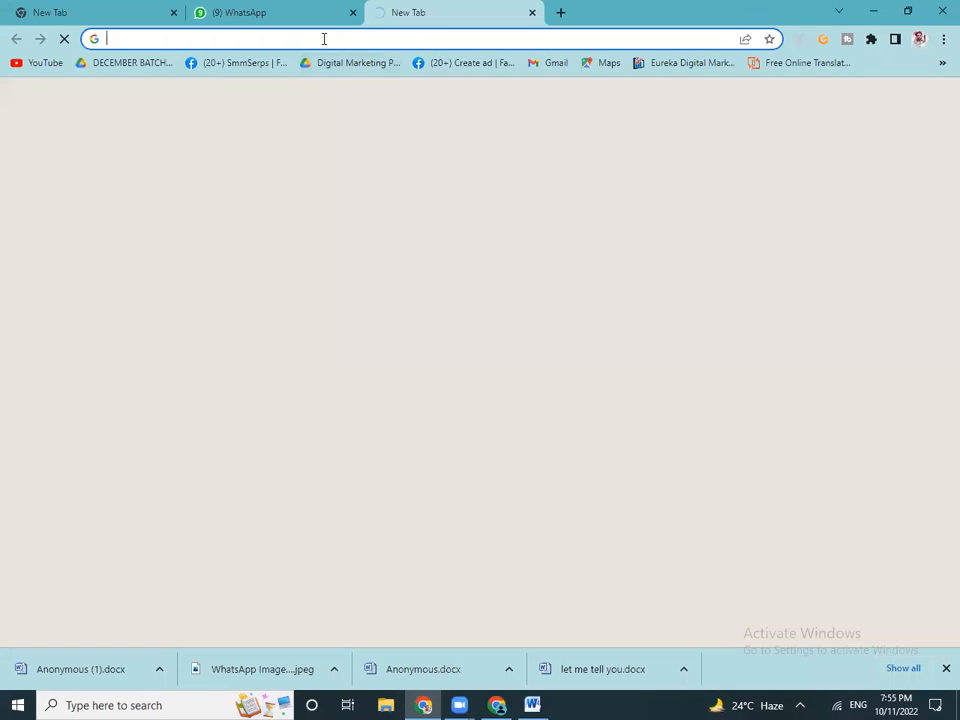
left_click(324, 38)
type("ama")
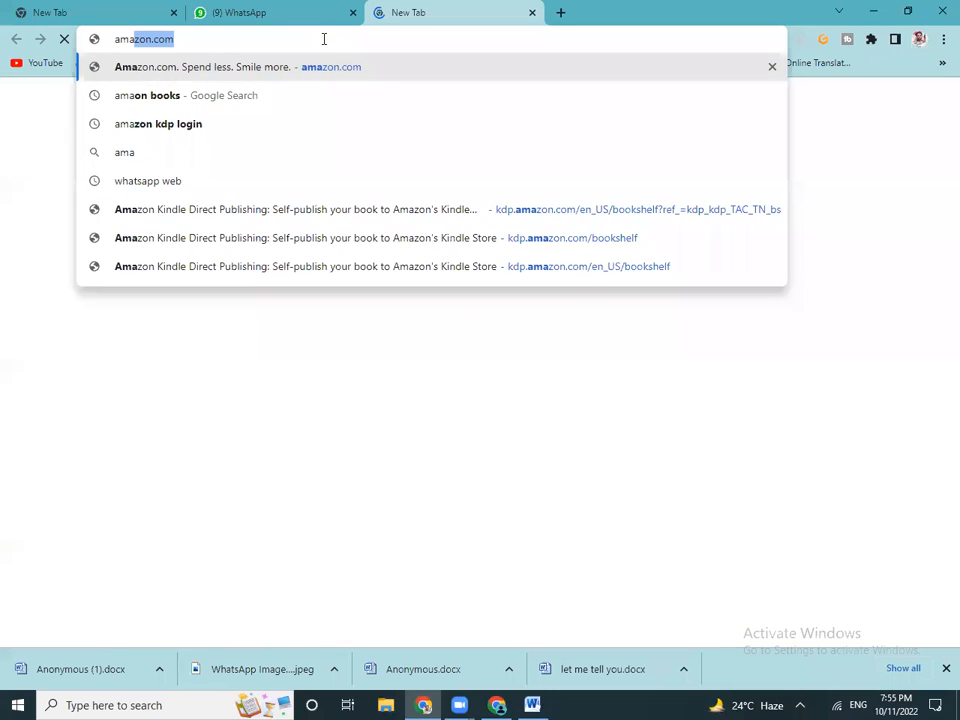
type("zo")
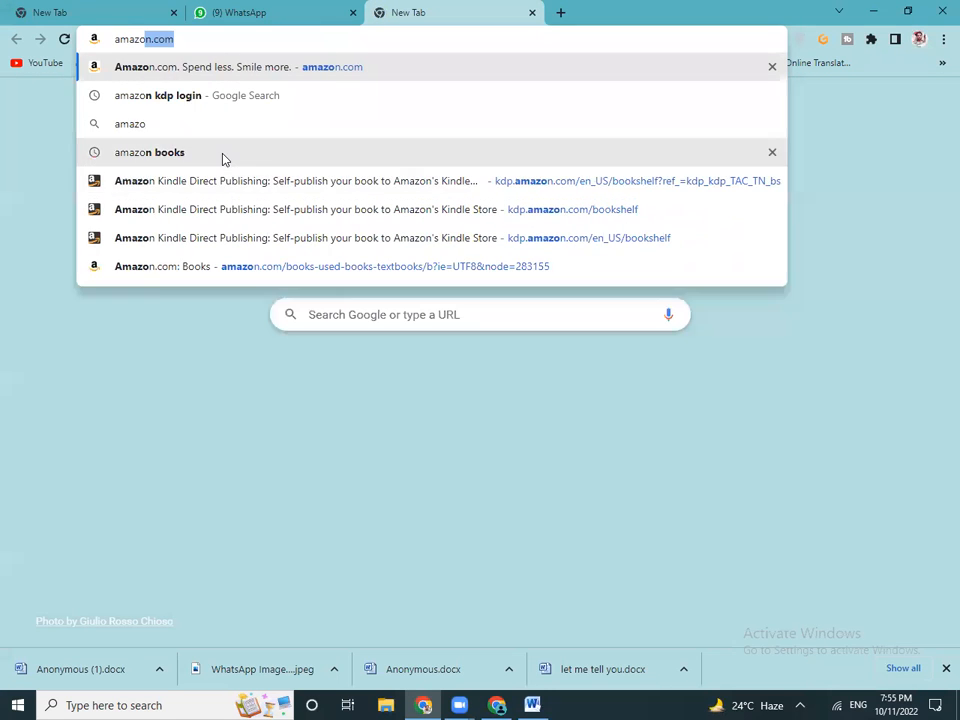
left_click(224, 158)
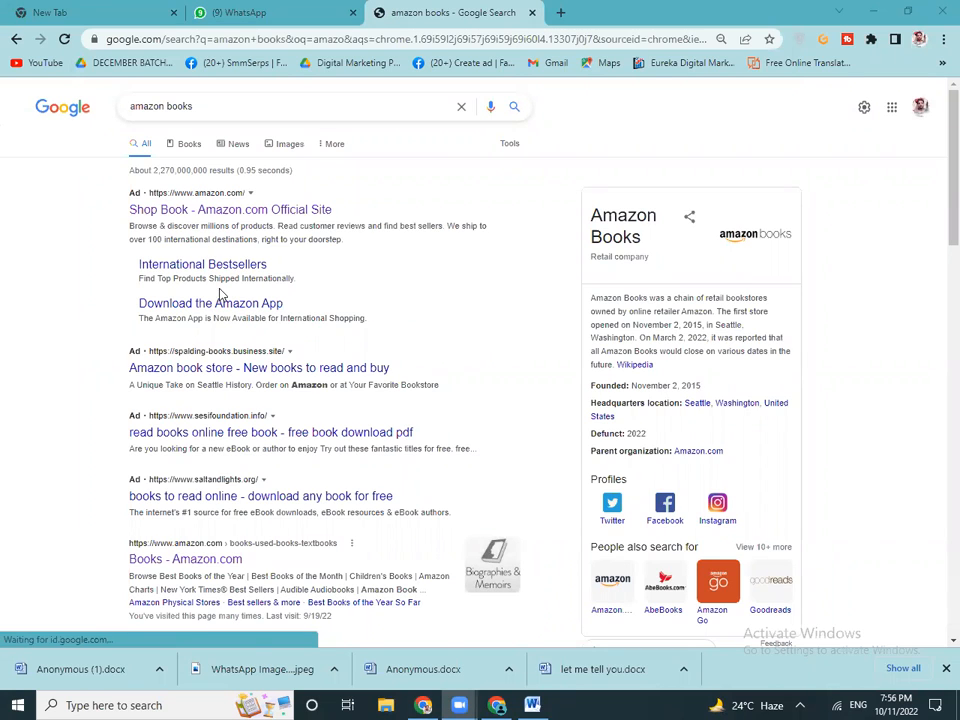
Open the Shop Book result from Amazon's official site and examine the Best sellers section
left_click(192, 368)
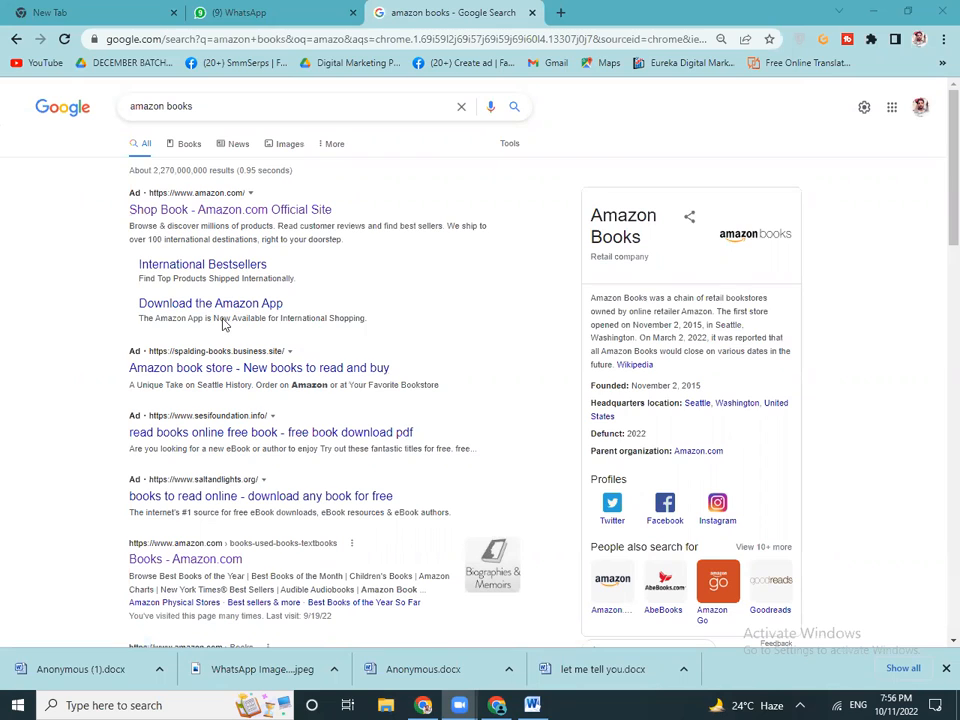
left_click(200, 211)
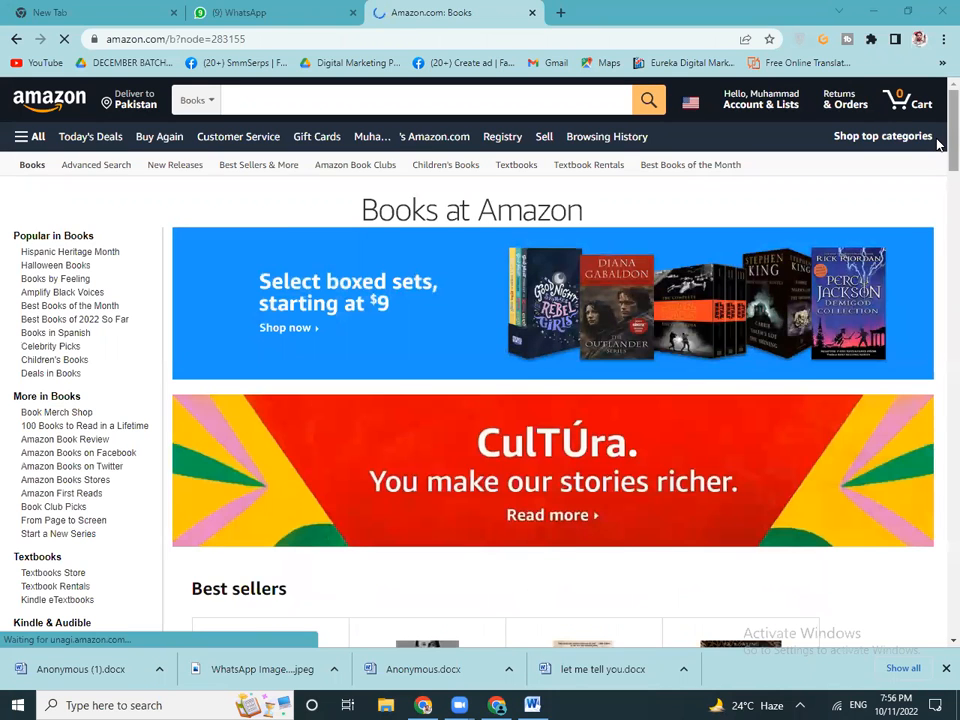
scroll(937, 200, "down", 4)
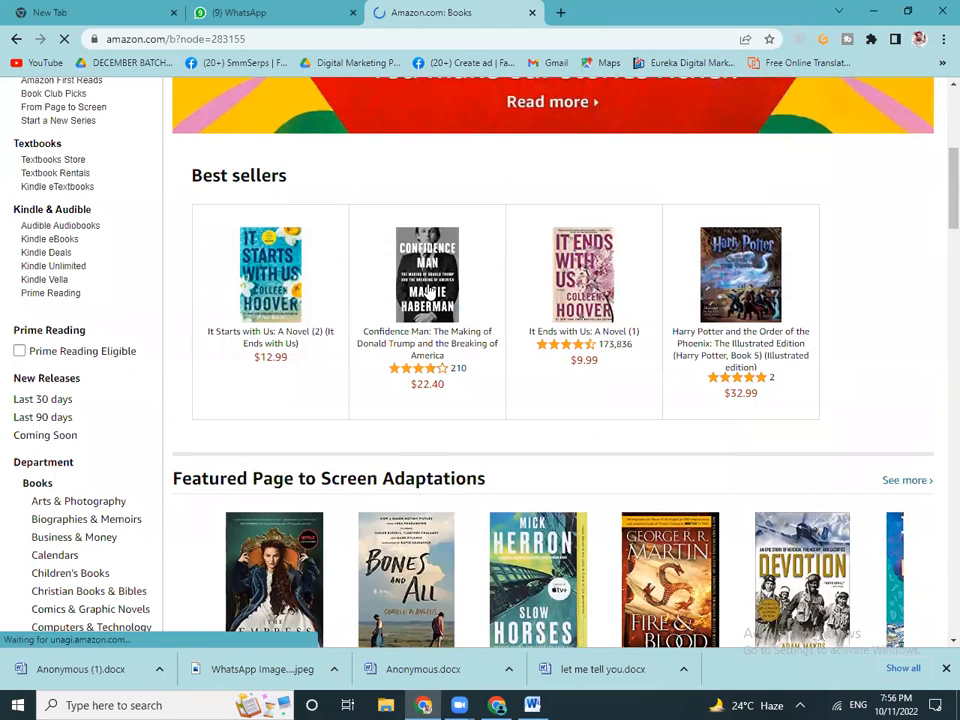
Open Harry Potter and the Order of the Phoenix from Best sellers and examine its title, highlighting the main title wording
left_click(728, 283)
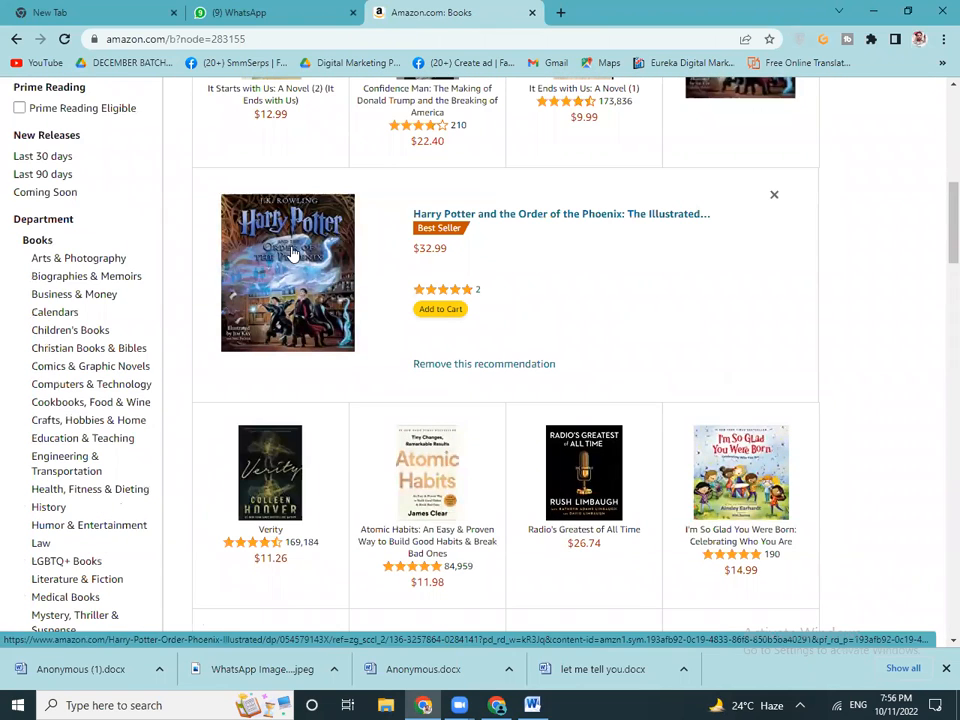
left_click(293, 256)
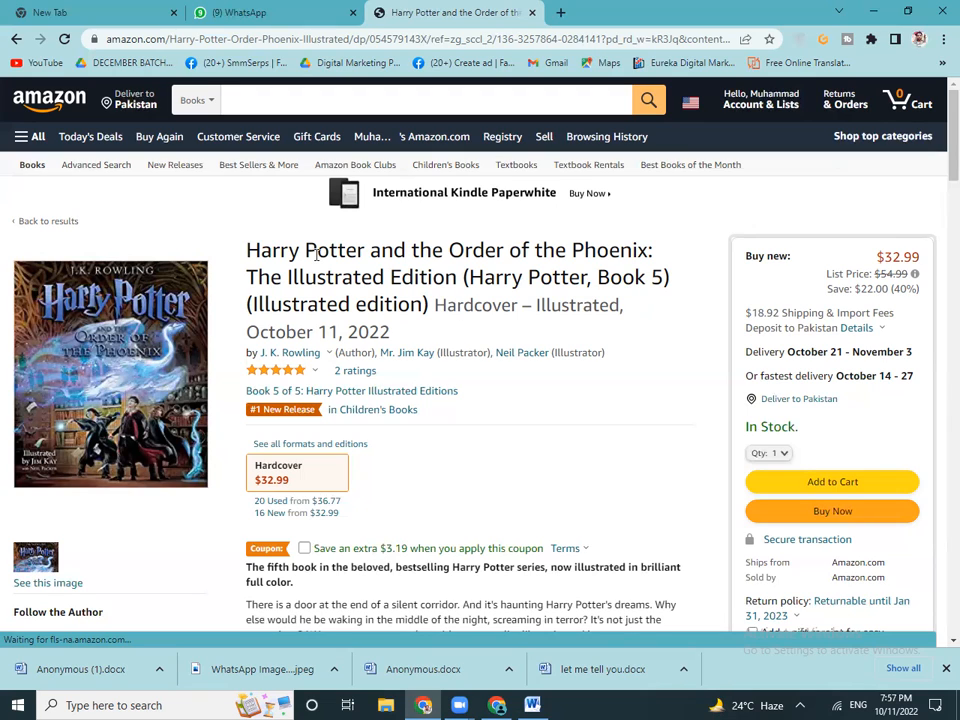
left_click_drag(247, 251, 643, 254)
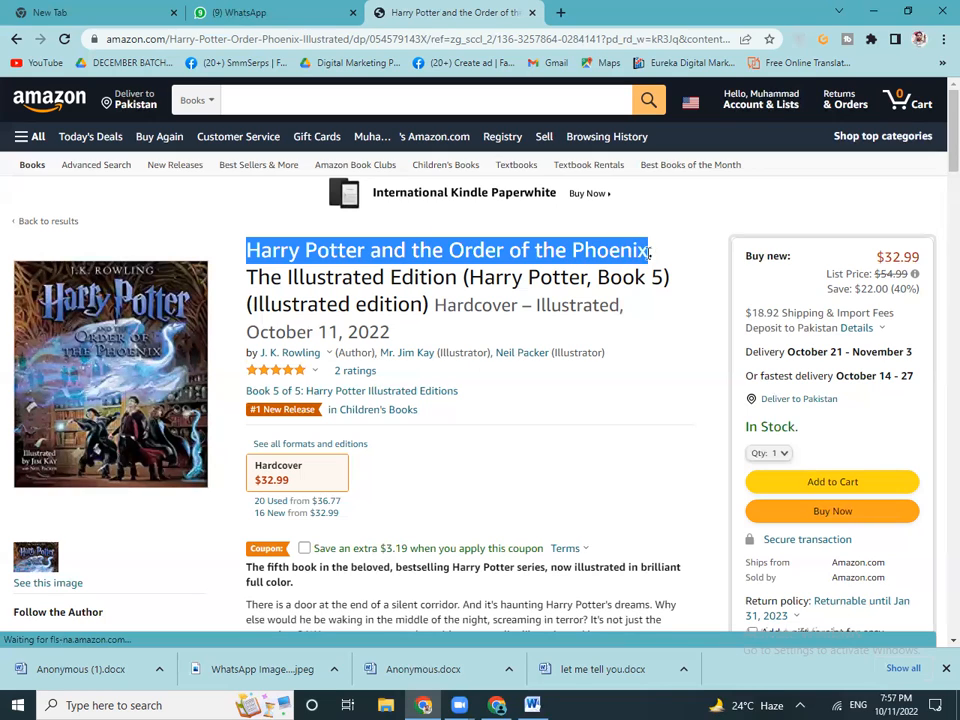
left_click(683, 236)
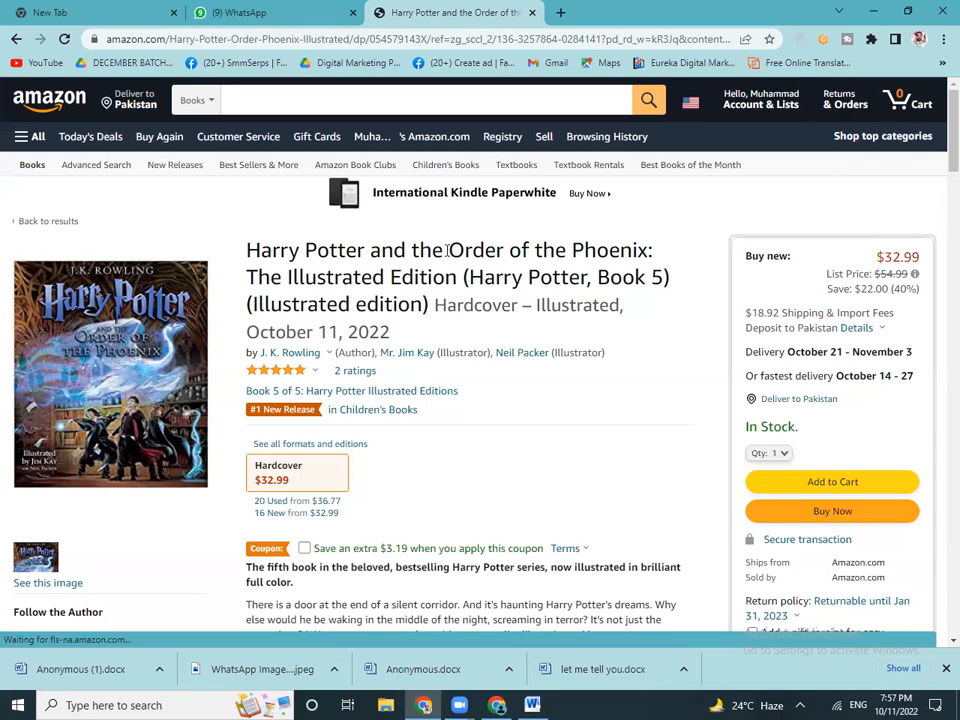
left_click_drag(462, 250, 655, 253)
left_click_drag(249, 251, 365, 250)
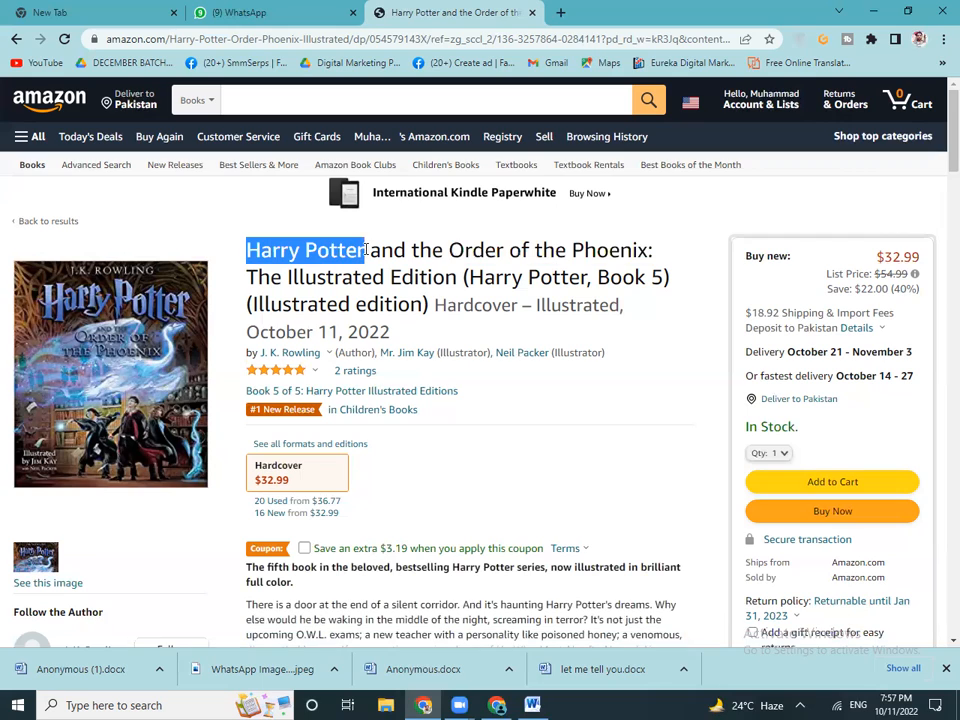
left_click(502, 260)
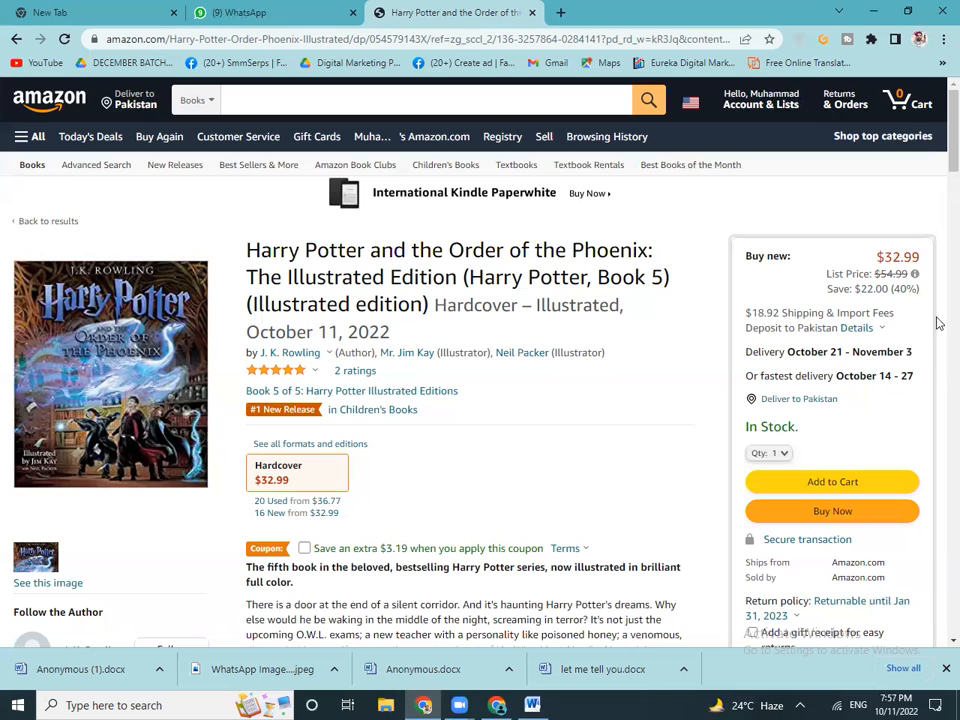
scroll(936, 199, "down", 5)
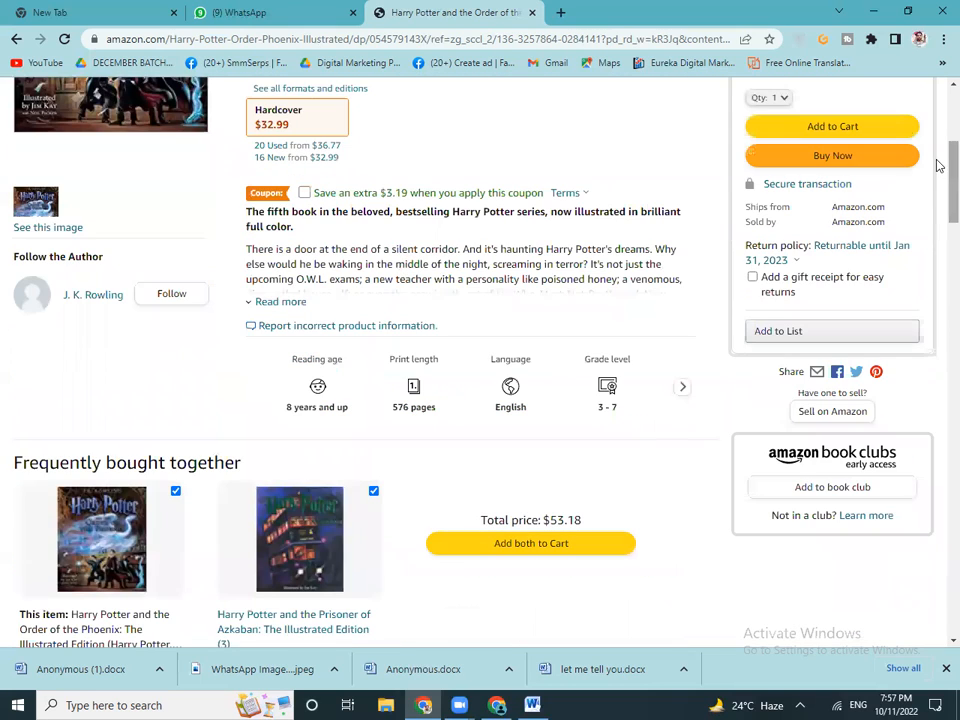
scroll(938, 108, "down", 1)
scroll(659, 193, "up", 5)
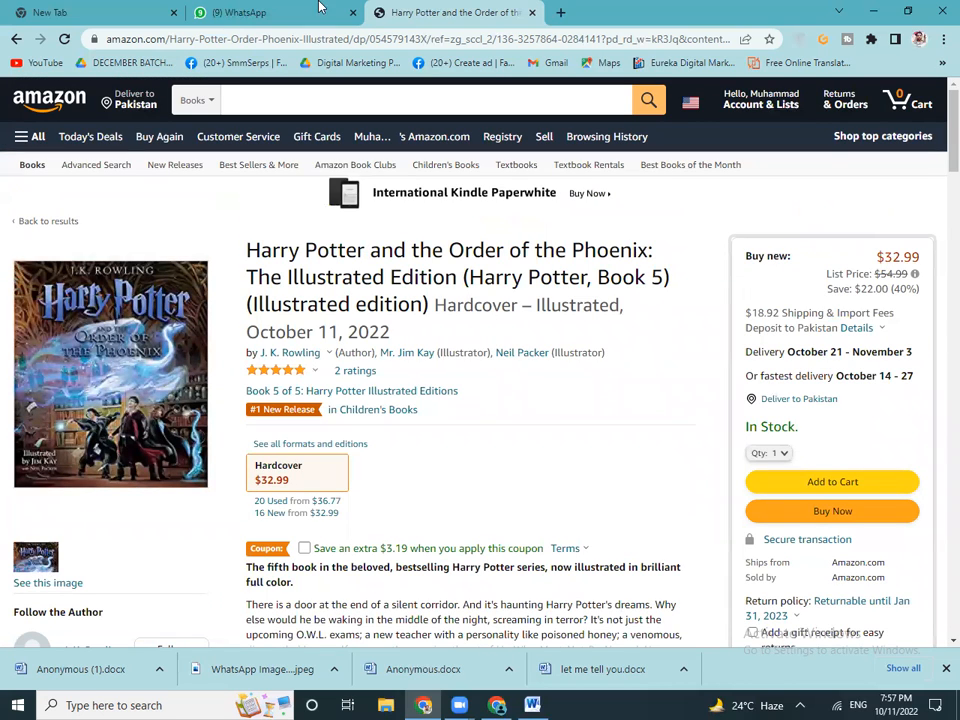
Go back to the Books page and reopen the Harry Potter and the Order of the Phoenix product page from Best sellers
left_click(14, 38)
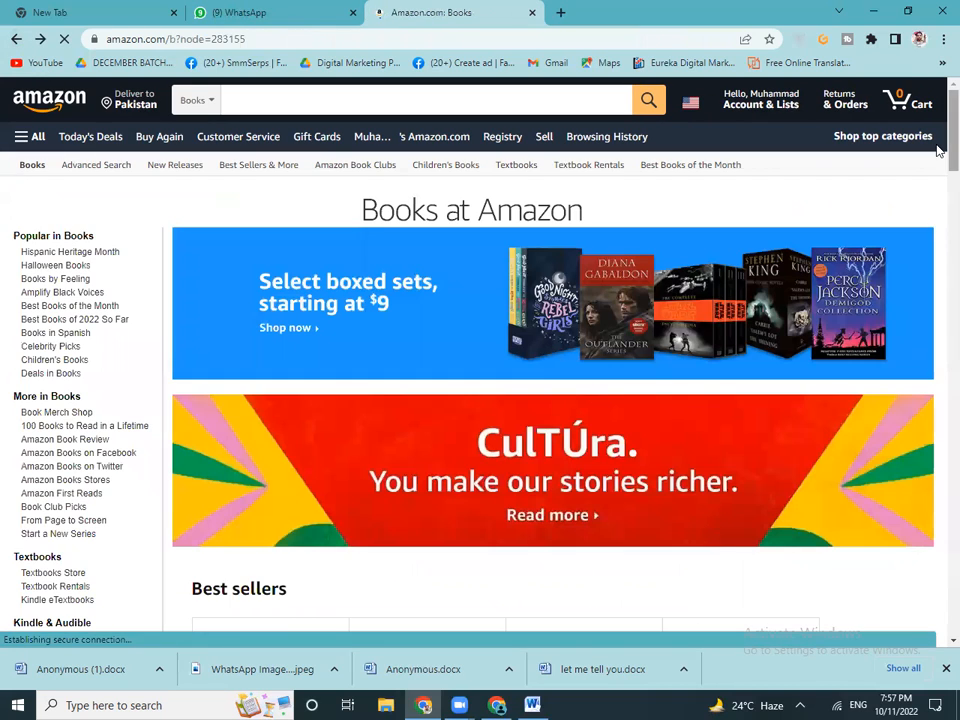
scroll(938, 237, "down", 1)
scroll(938, 237, "down", 7)
scroll(752, 302, "up", 2)
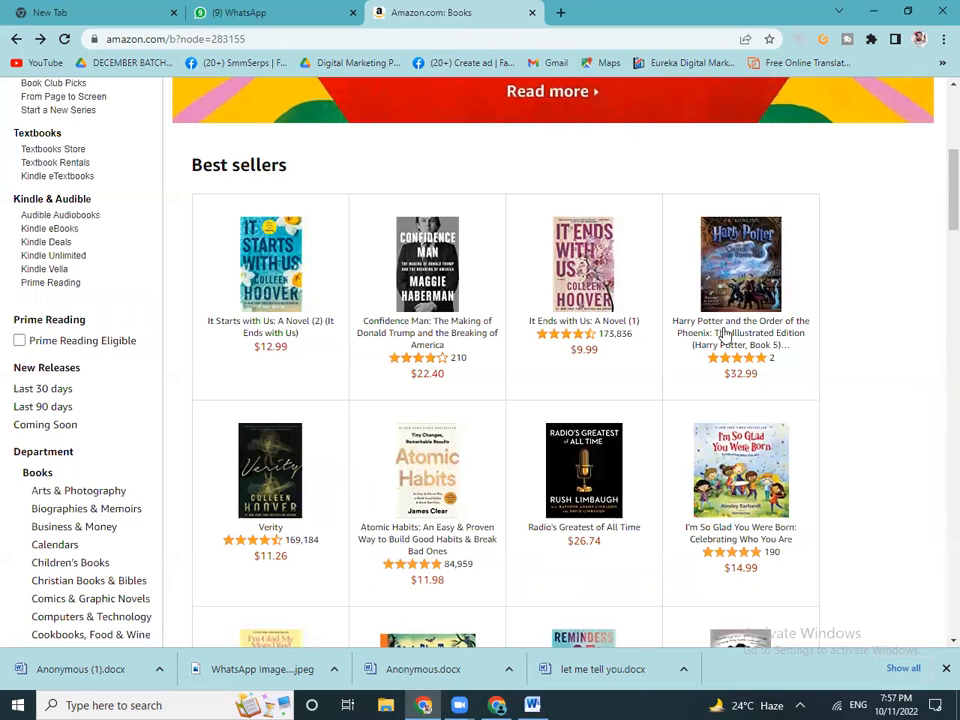
left_click(740, 265)
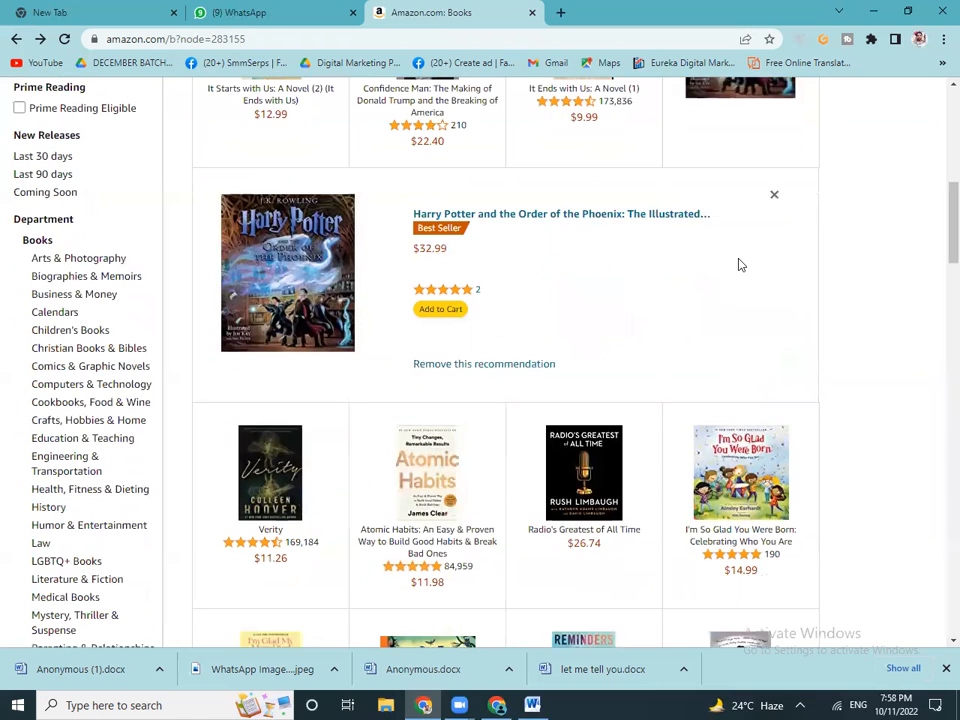
left_click(278, 232)
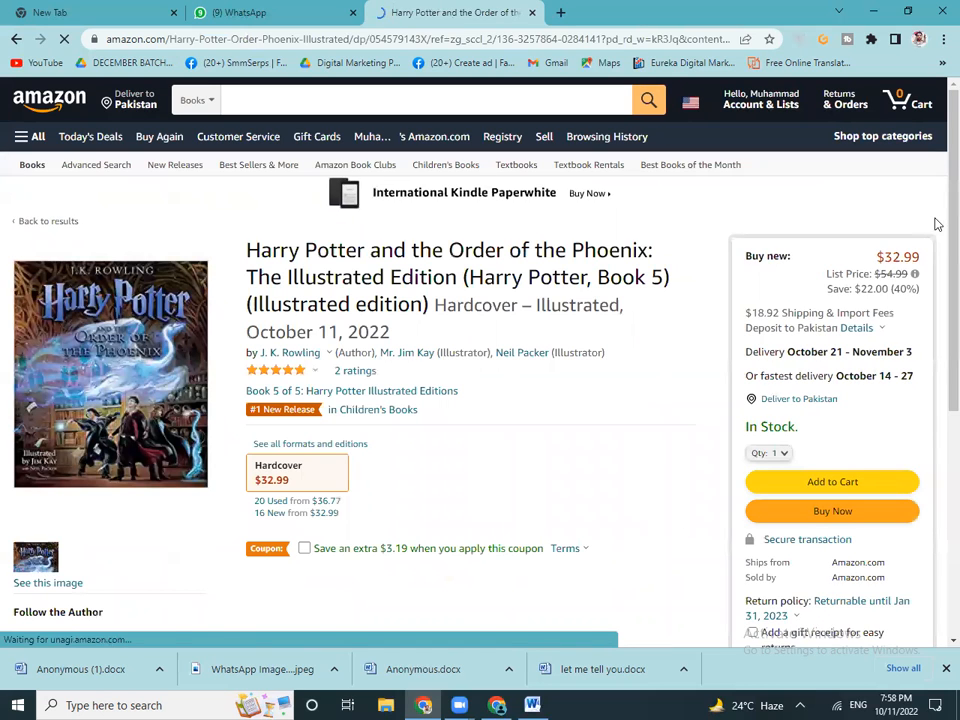
Expand the Harry Potter book's full description, highlight its first two sentences, and review the rest of the product page
left_click_drag(951, 246, 951, 263)
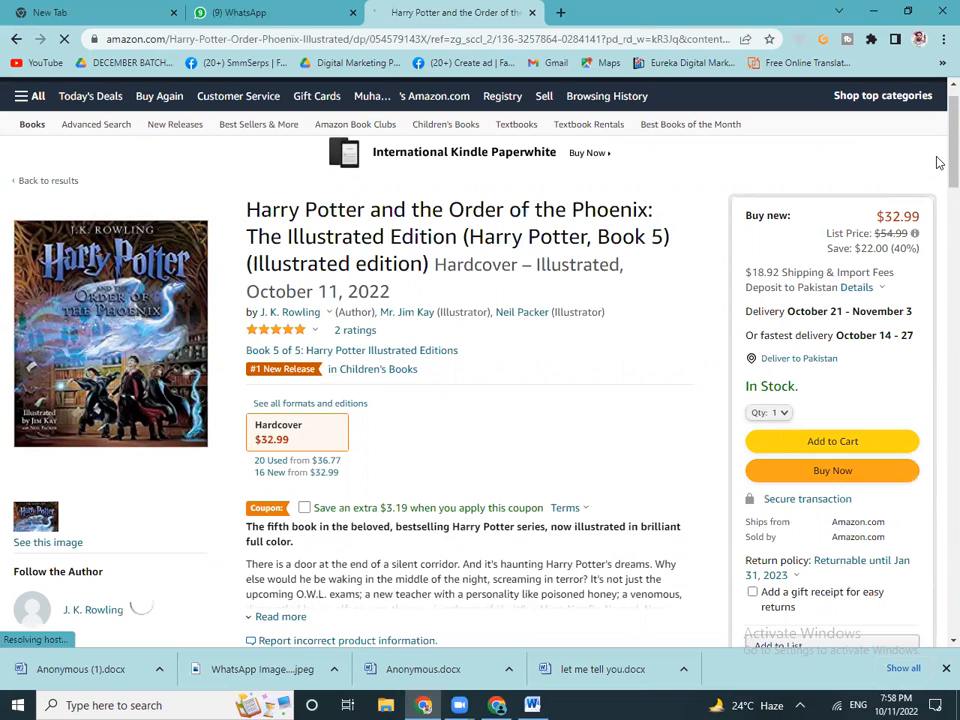
scroll(246, 261, "down", 3)
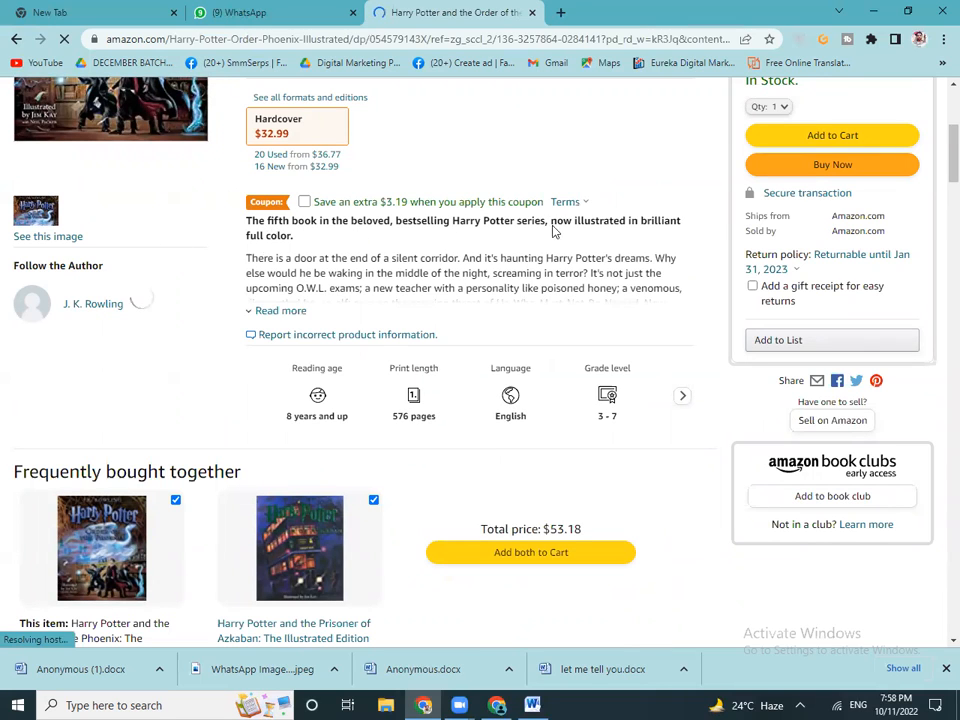
left_click(288, 318)
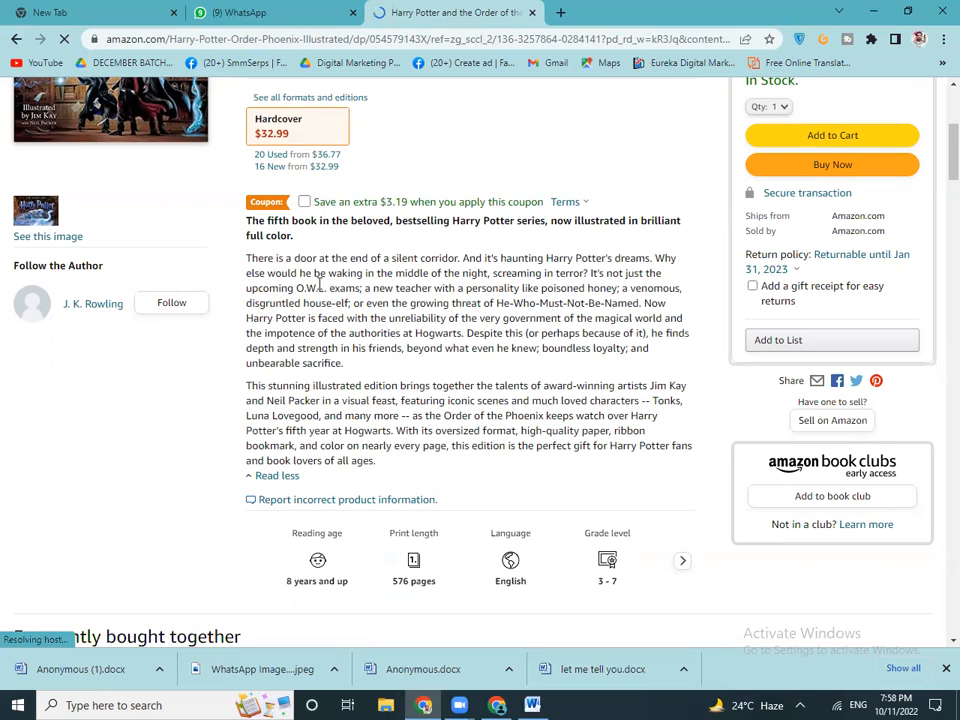
left_click_drag(243, 261, 653, 258)
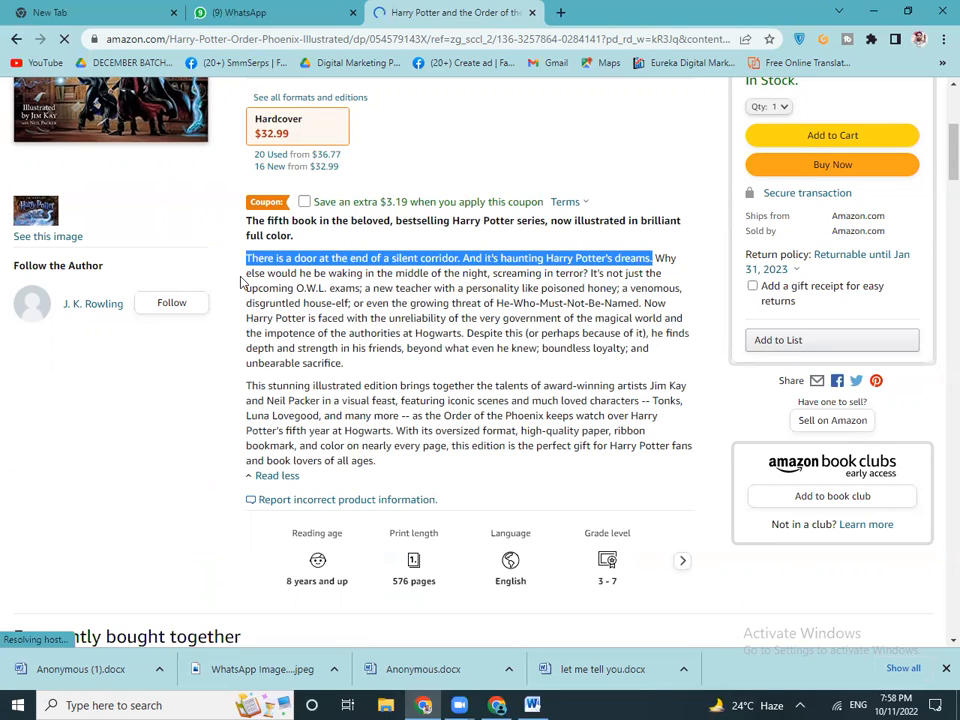
left_click(430, 289)
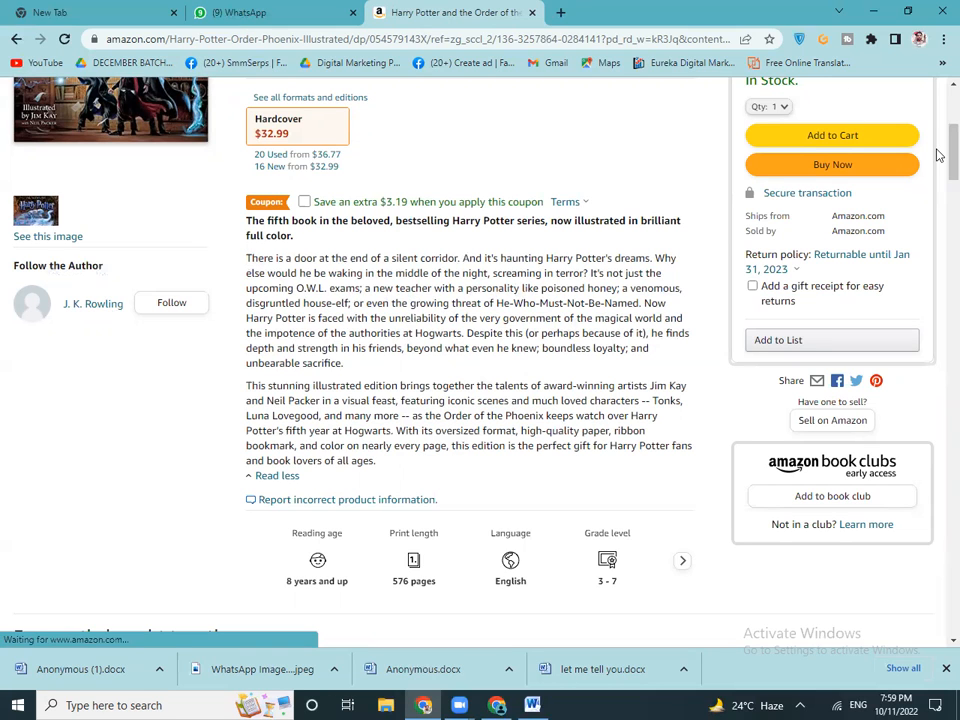
scroll(936, 122, "up", 3)
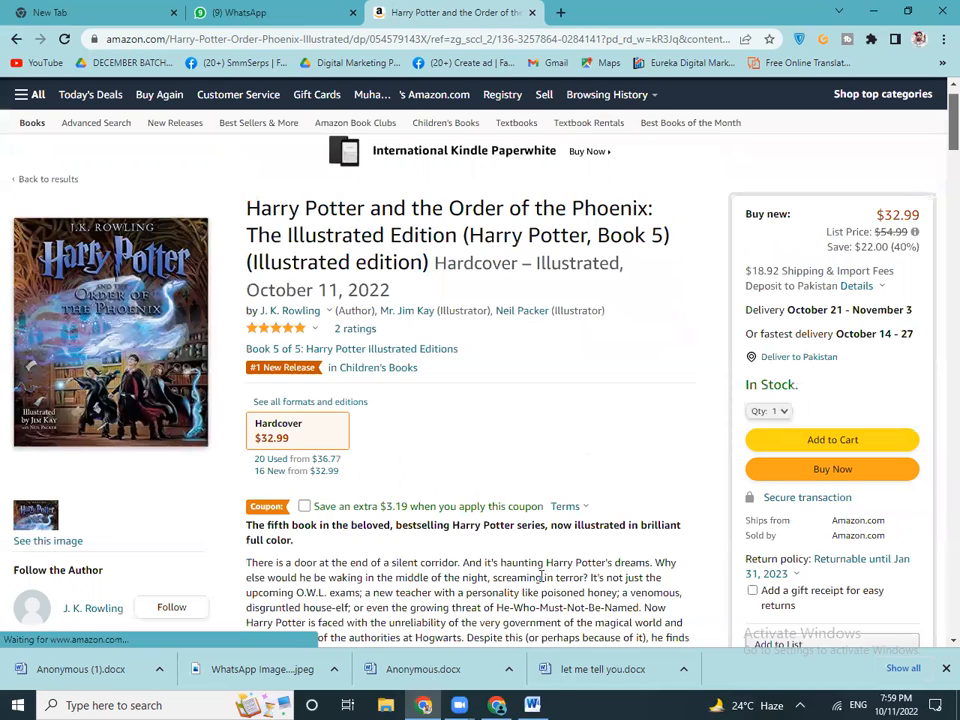
scroll(530, 562, "down", 1)
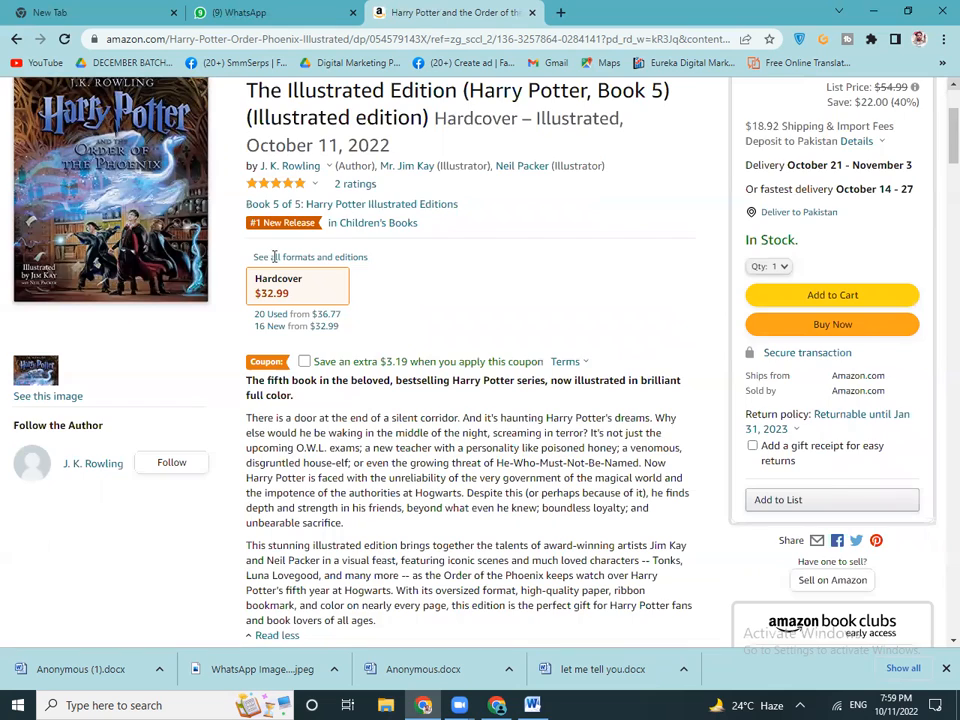
scroll(206, 190, "up", 2)
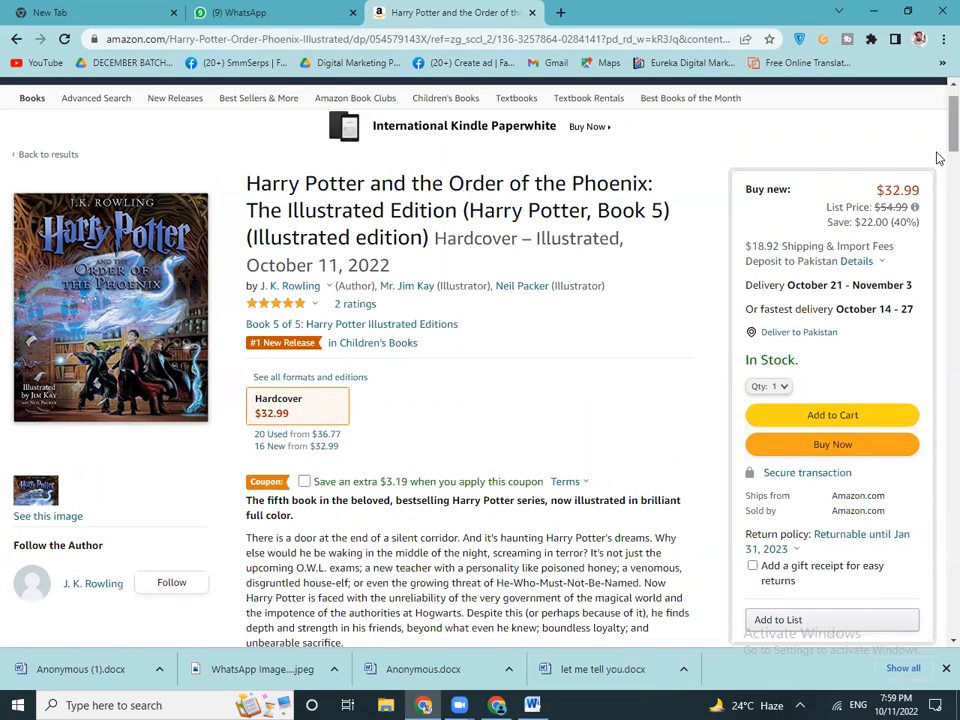
scroll(938, 170, "down", 1)
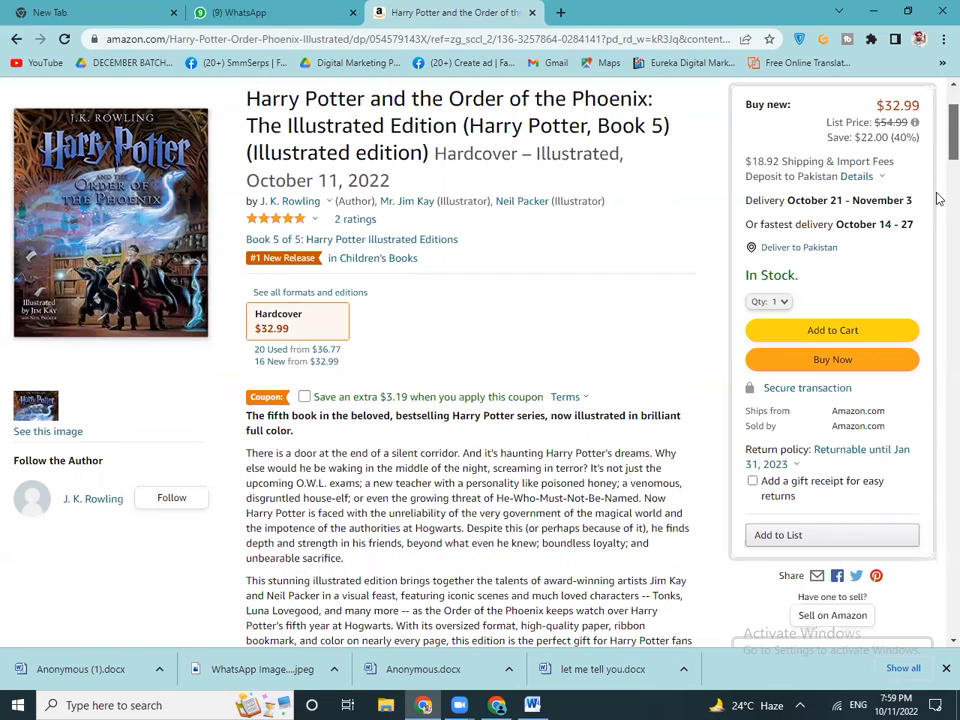
scroll(938, 199, "down", 5)
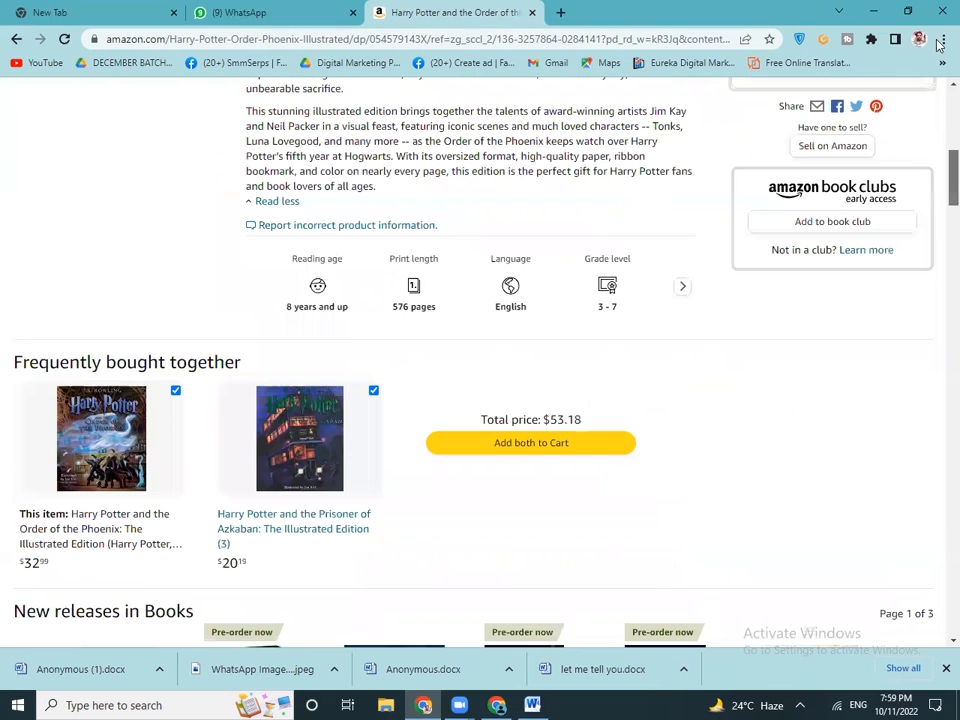
scroll(60, 300, "up", 6)
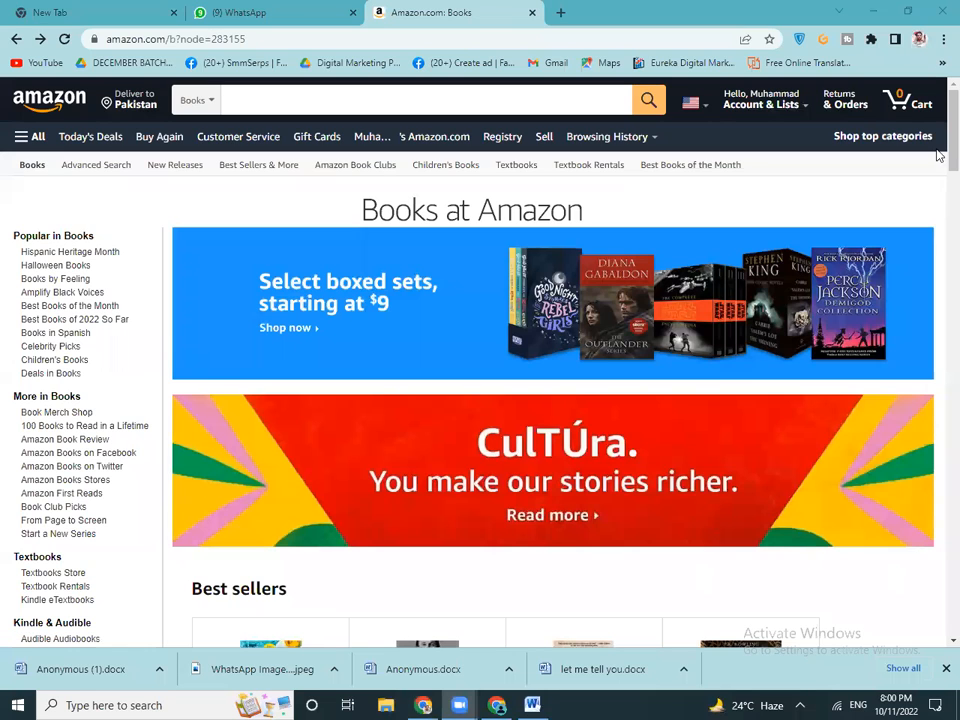
Return to the Best sellers on the Books page and open the product page of My First Learn-to-Write Workbook
scroll(938, 200, "down", 5)
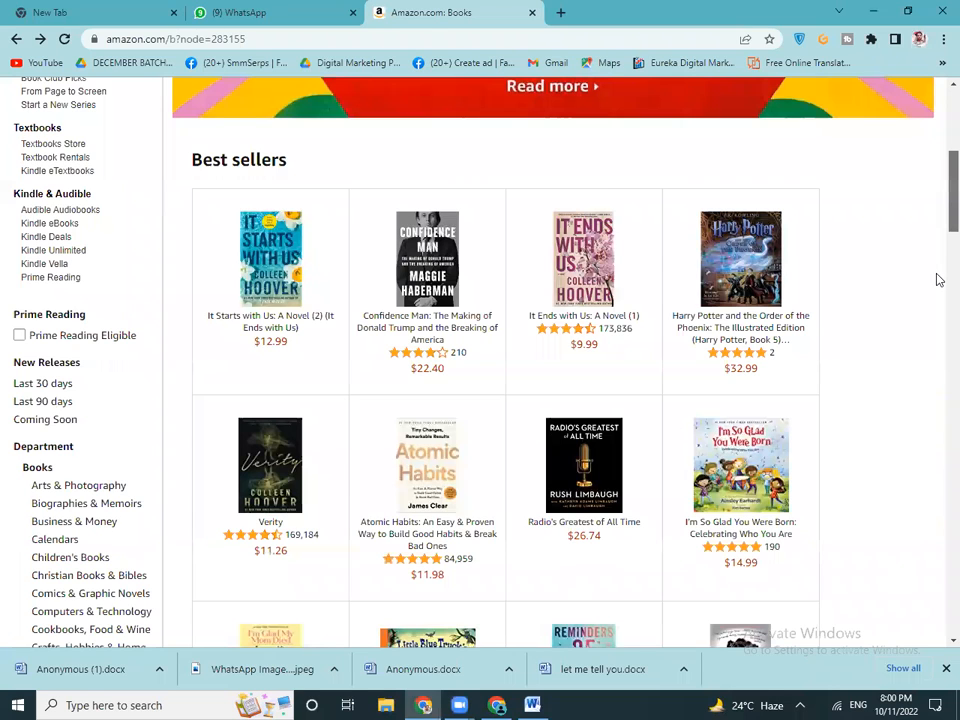
scroll(938, 285, "down", 7)
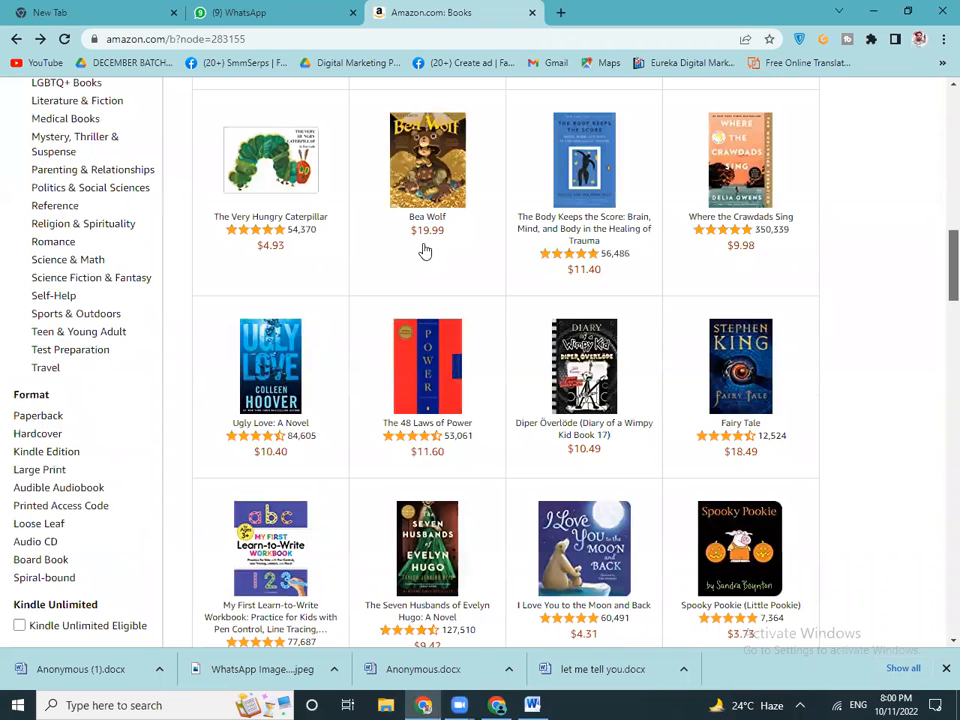
scroll(425, 250, "down", 1)
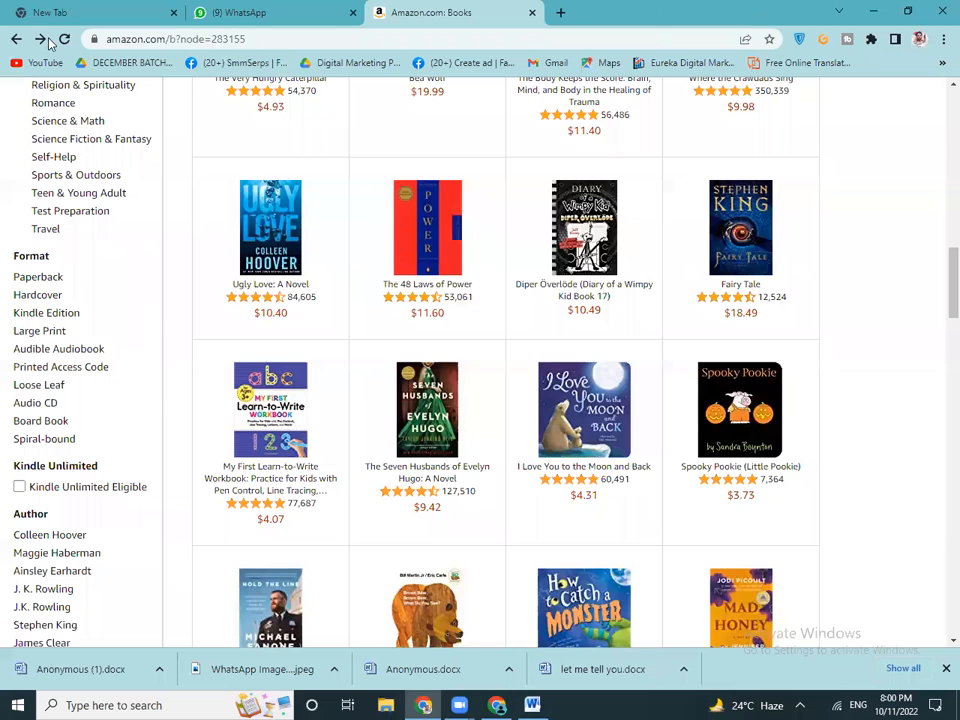
left_click(405, 240)
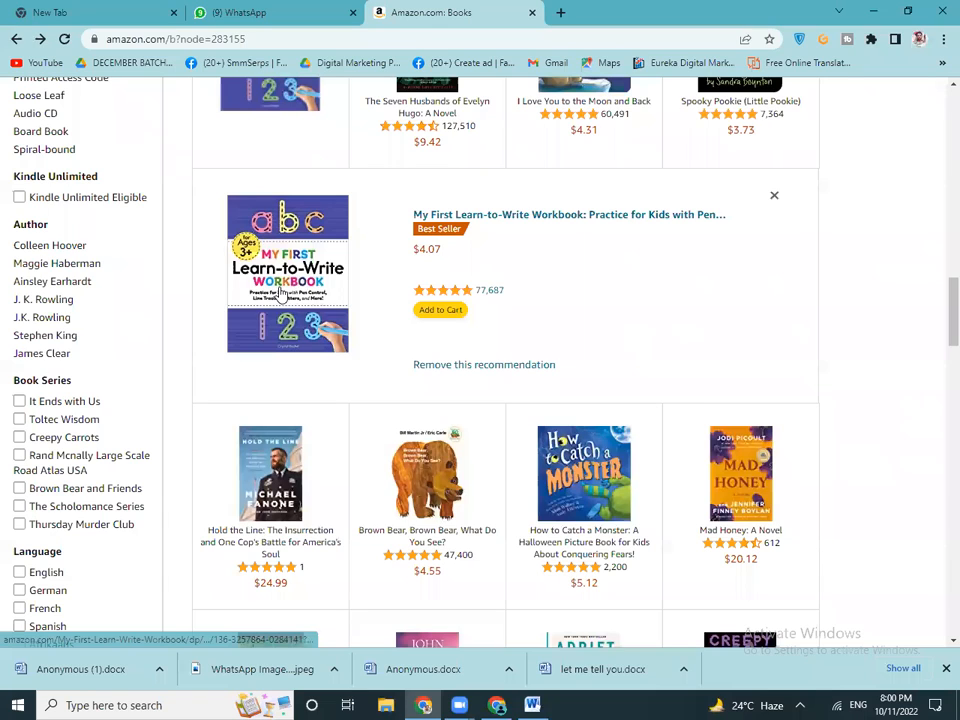
left_click(338, 313)
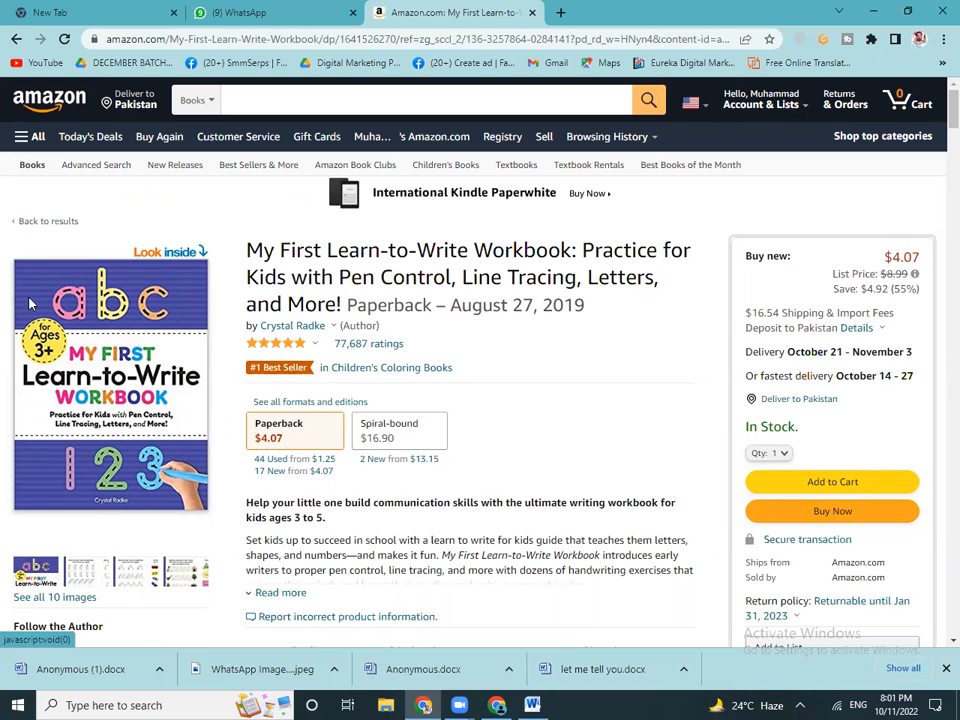
Open the workbook's Look inside sample, browse its cover and tracing pages, and close the preview
left_click(83, 344)
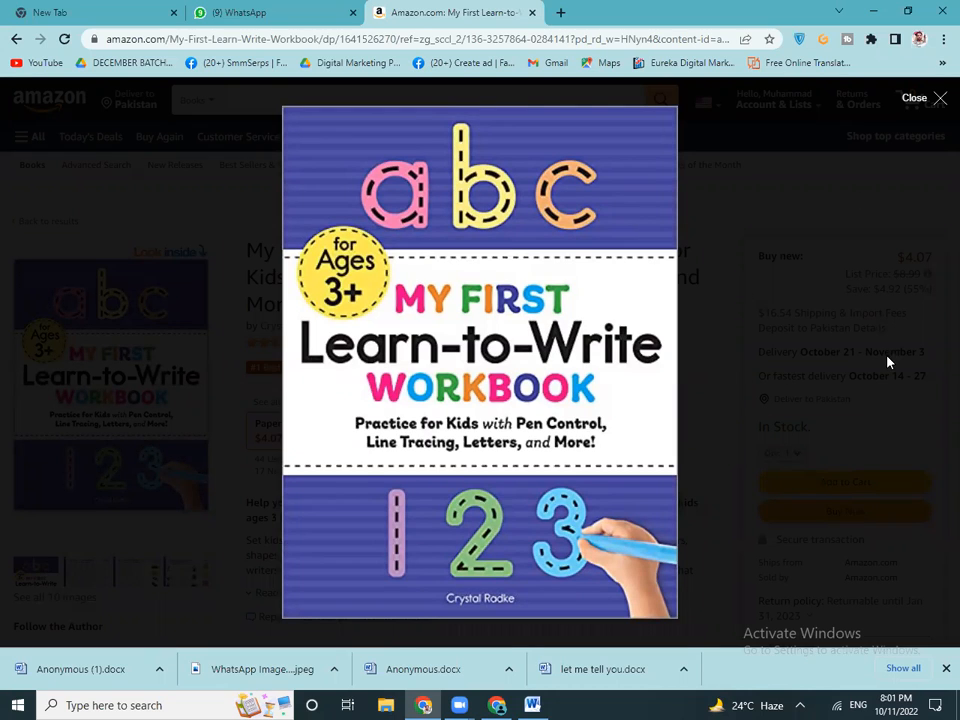
left_click(306, 418)
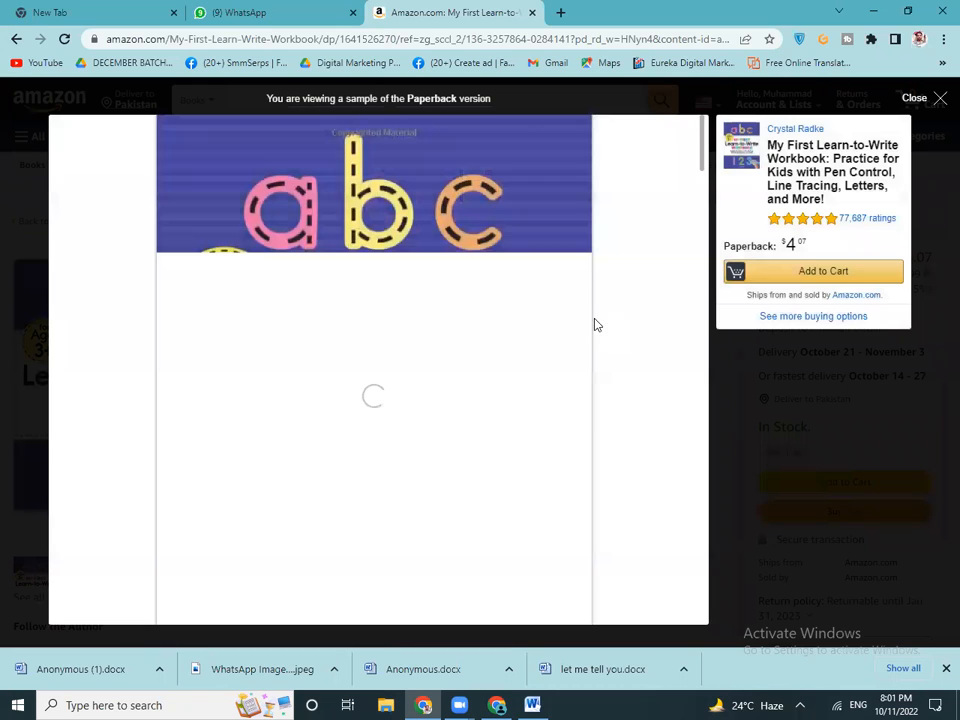
left_click_drag(700, 160, 704, 346)
mouse_move(713, 258)
left_mouse_down()
mouse_move(716, 197)
mouse_move(686, 592)
left_mouse_up()
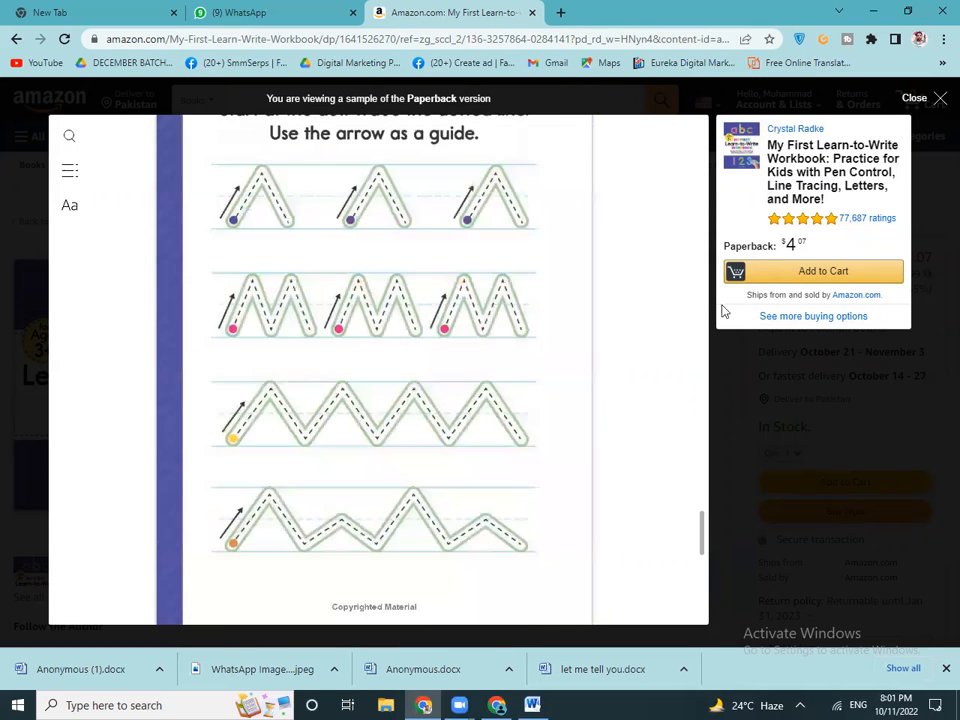
left_click(940, 101)
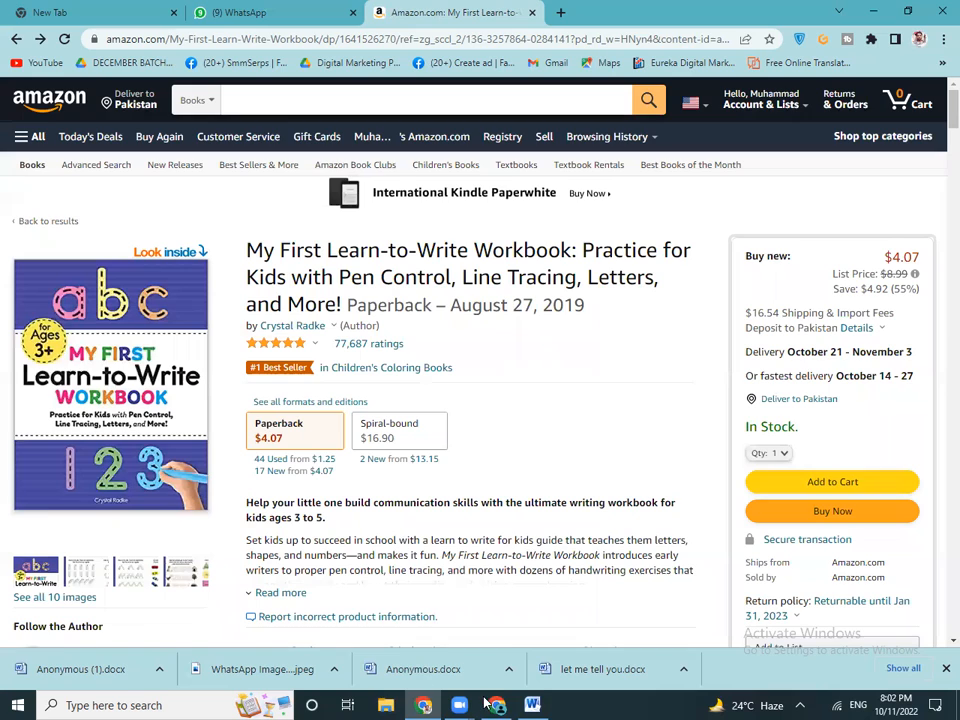
Switch to the Word document and add the entries "5. keywords" and "6. Marketing" below Description in the Sale list
left_click(532, 705)
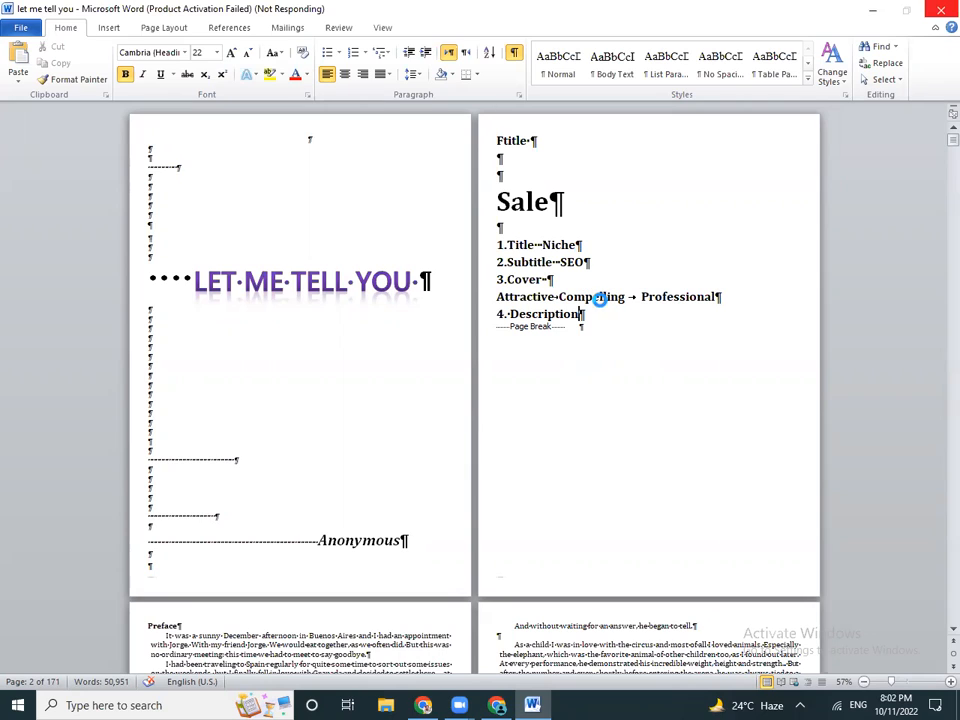
key("Return")
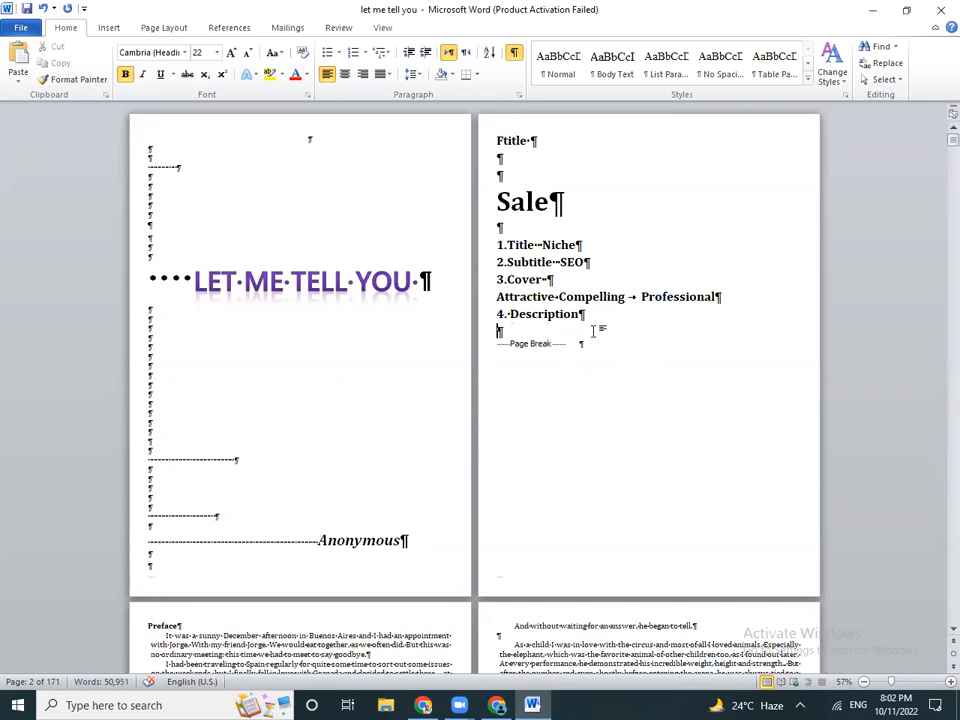
type("5. keywor")
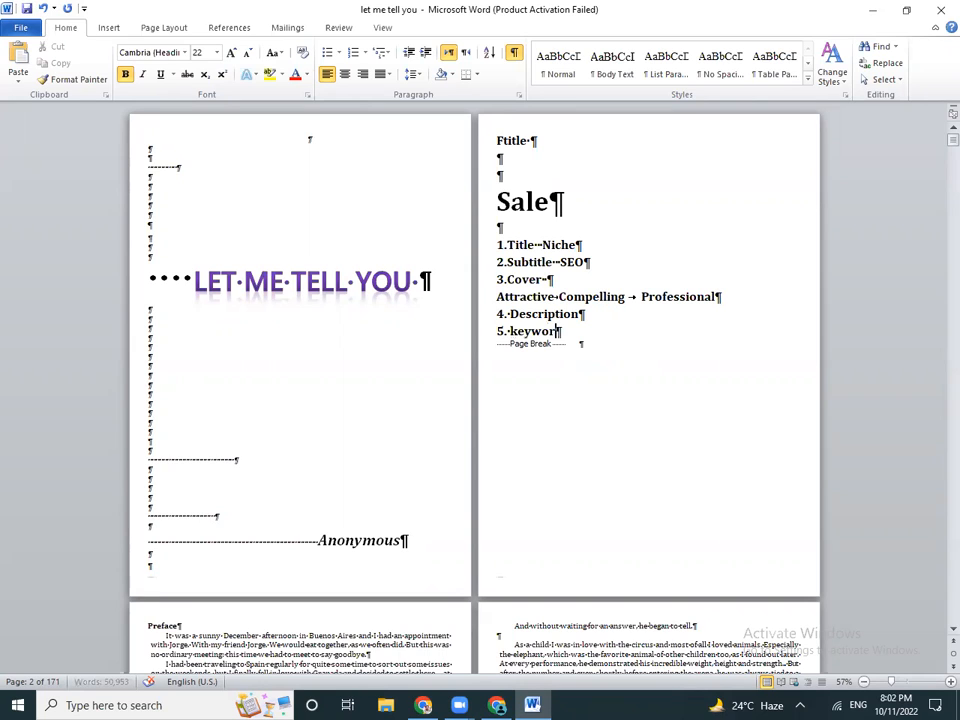
type("ds")
key("Return")
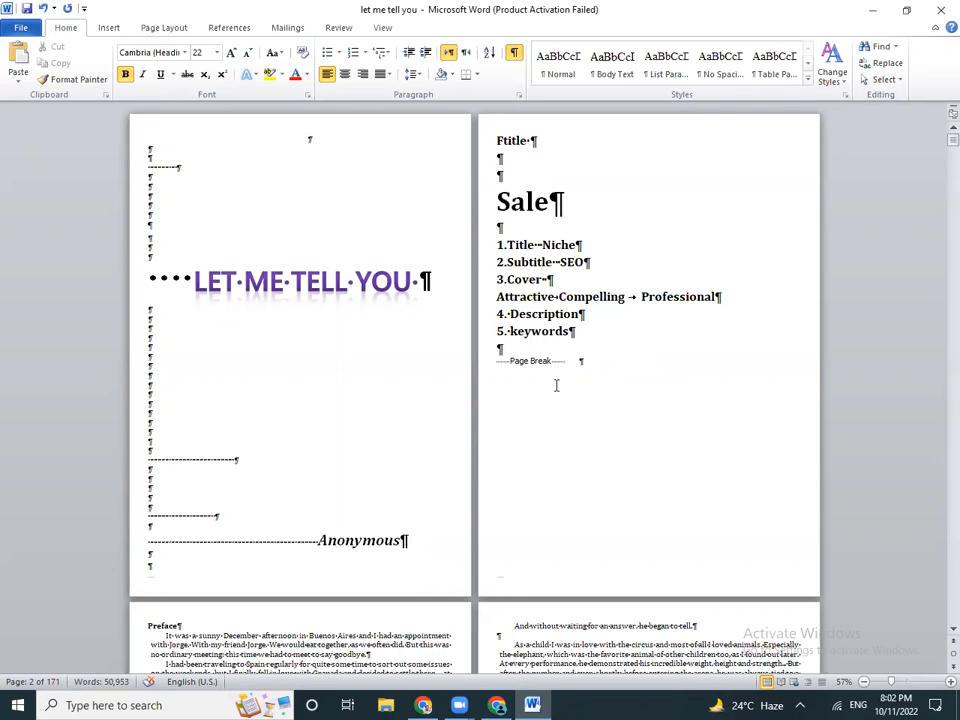
type("6. Marketing")
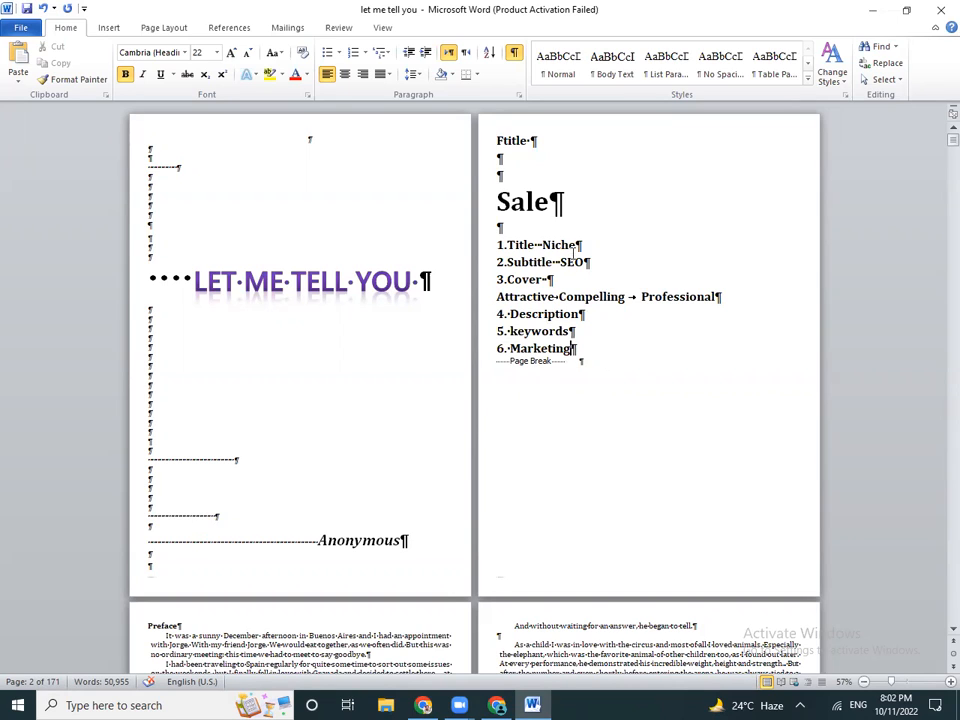
Highlight the Description entry in the Sale list and the LET ME TELL YOU title on the first page
left_click(476, 204)
left_click(634, 225)
left_click(505, 314)
left_click_drag(505, 314, 605, 314)
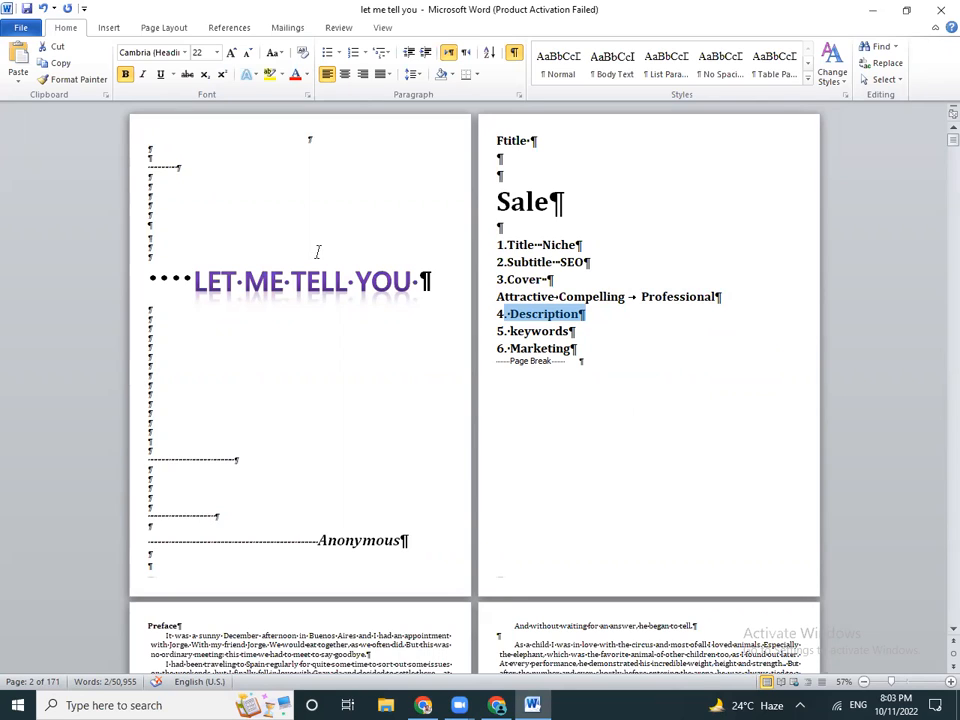
left_click(132, 285)
left_click(386, 432)
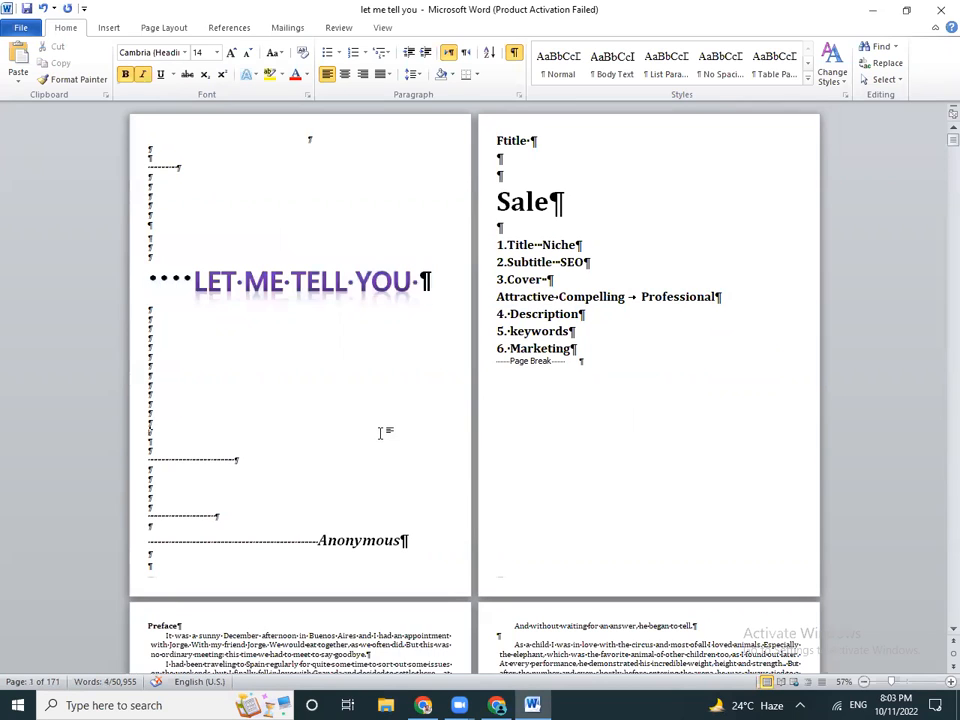
Delete most of the spacing in front of Anonymous on the title page
left_click_drag(316, 540, 152, 540)
key("Delete")
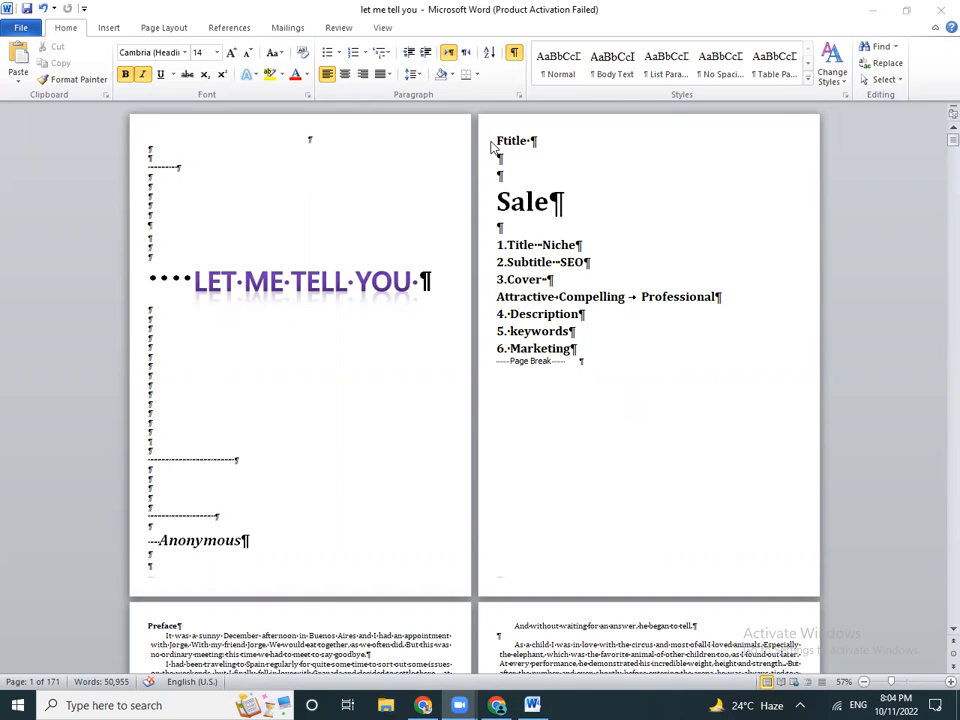
Delete all the notes on the second page, from "Ftitle" through "6. Marketing", keeping the page break
left_click(580, 333)
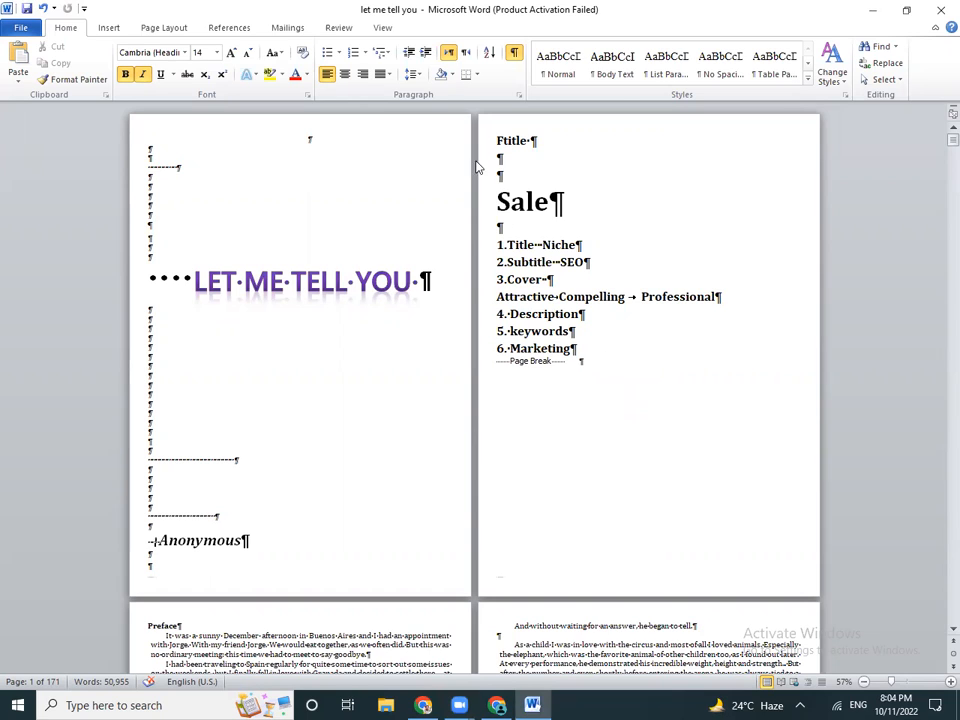
left_click_drag(480, 146, 487, 355)
key("Delete")
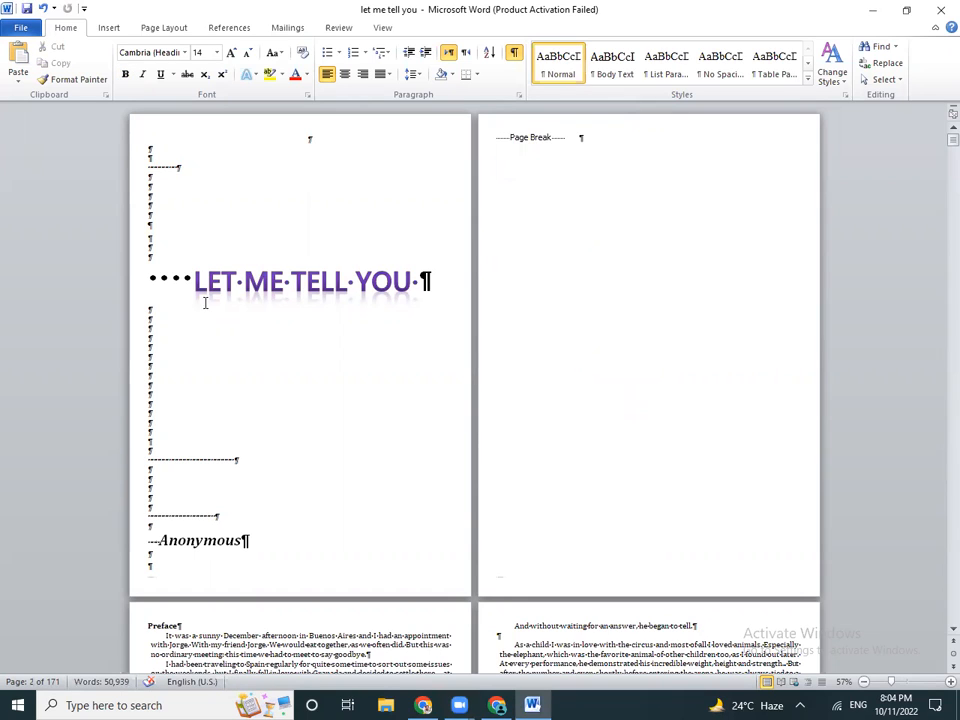
Change the font color of the LET ME TELL YOU title on the first page to Automatic black
left_click(133, 292)
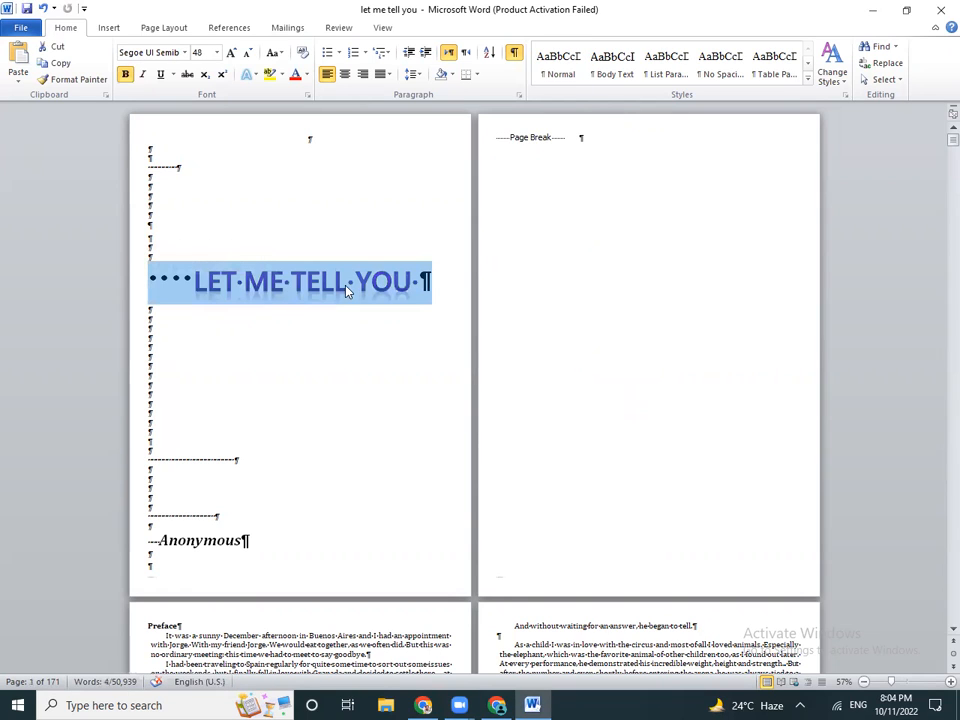
left_click(309, 79)
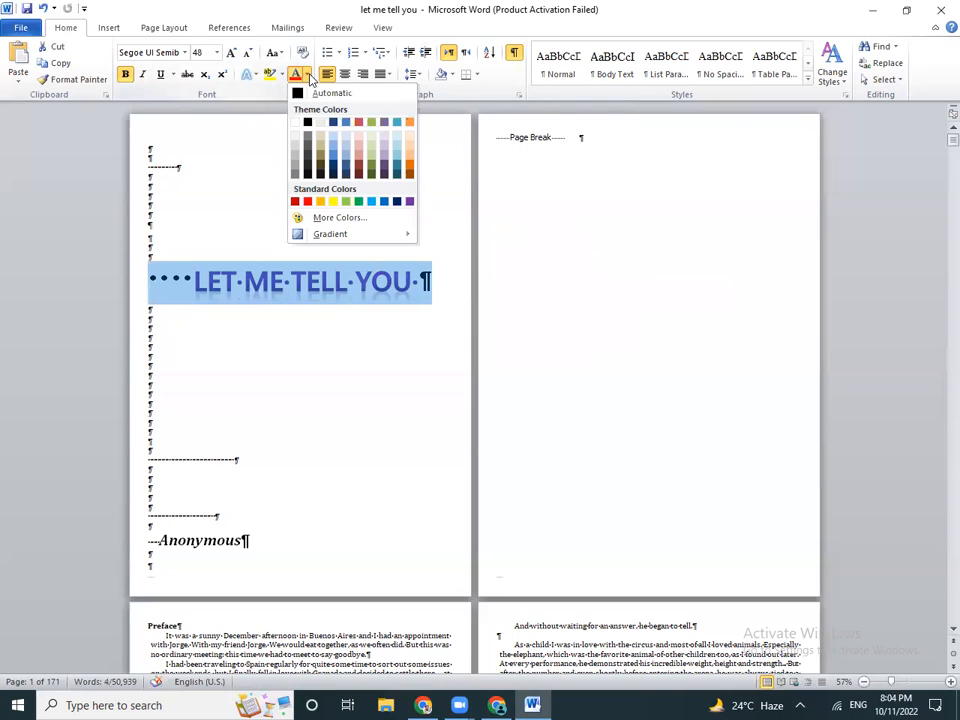
left_click(310, 93)
left_click(364, 183)
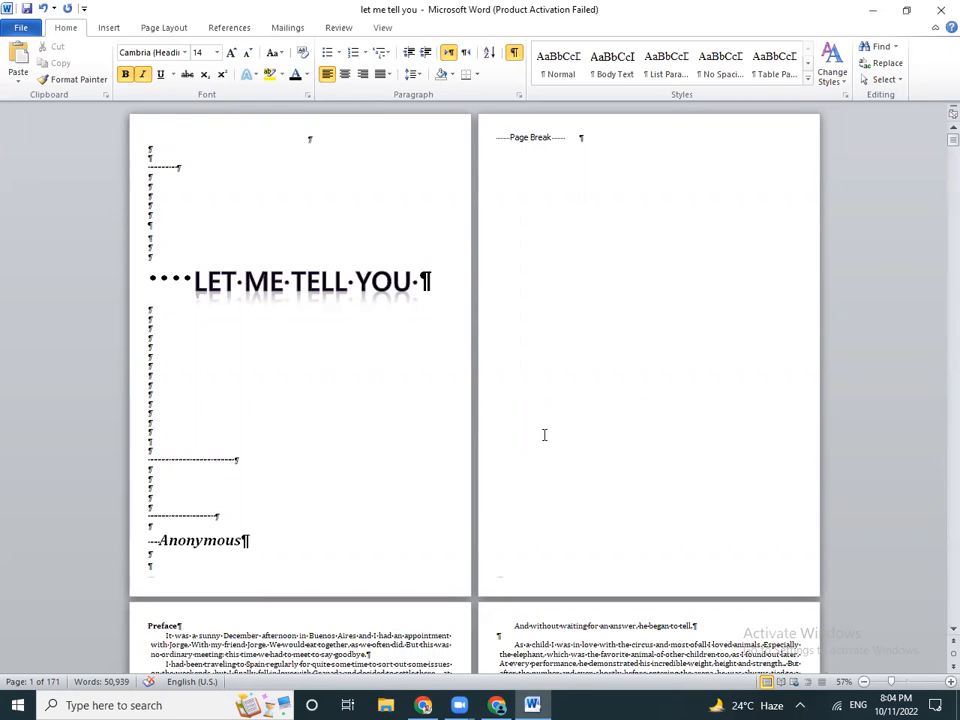
left_click(152, 282)
left_click(137, 283)
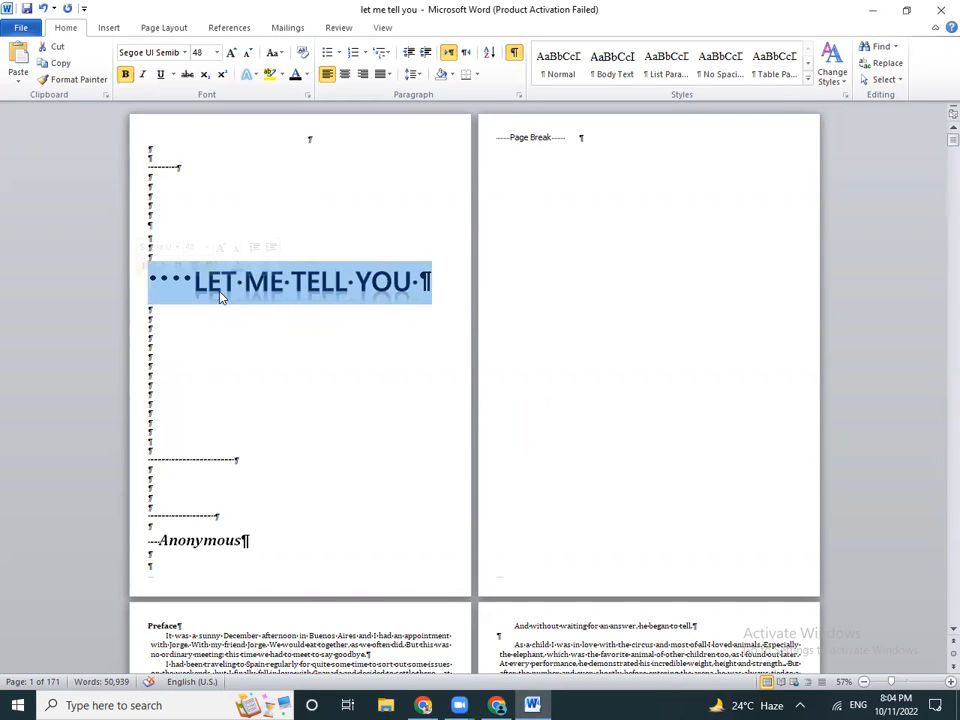
left_click(636, 308)
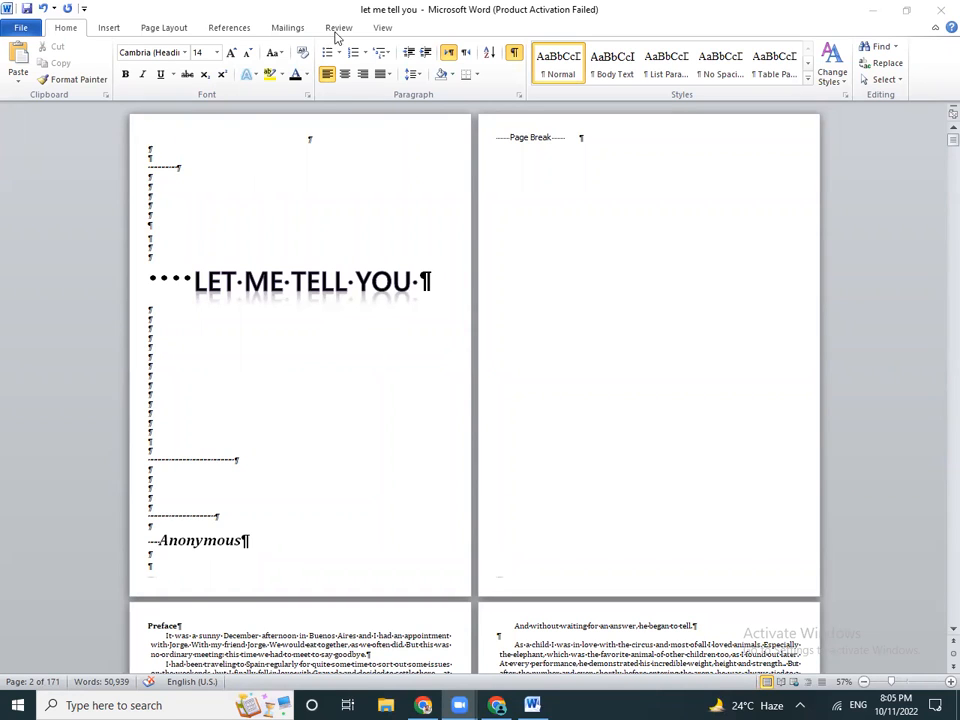
Insert page numbers at the top of the pages in the Accent Bar 1 style
left_click(230, 28)
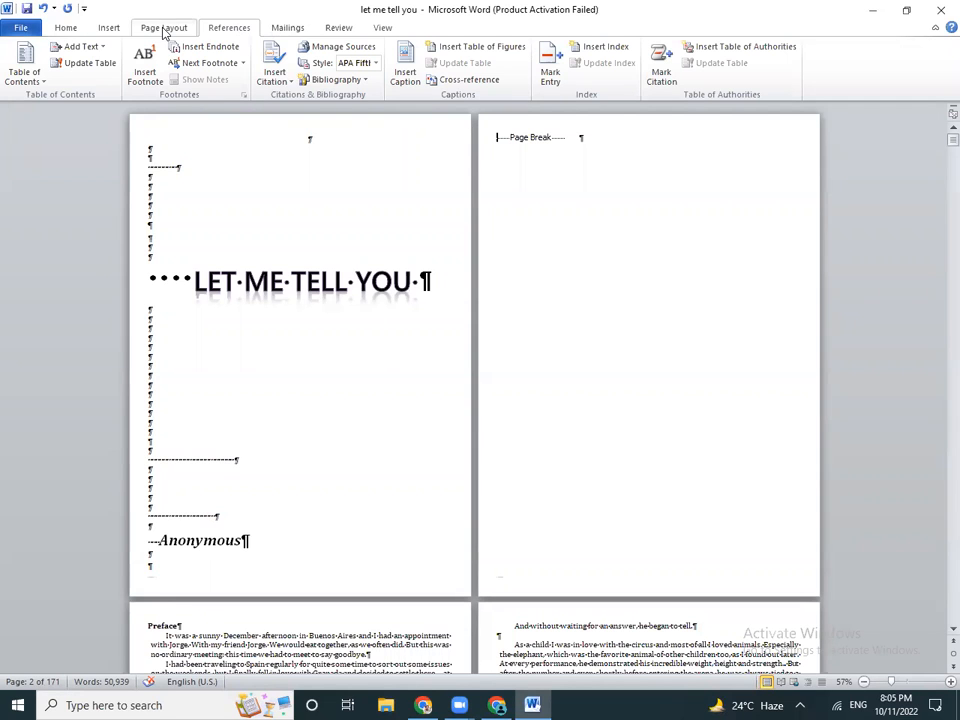
left_click(163, 30)
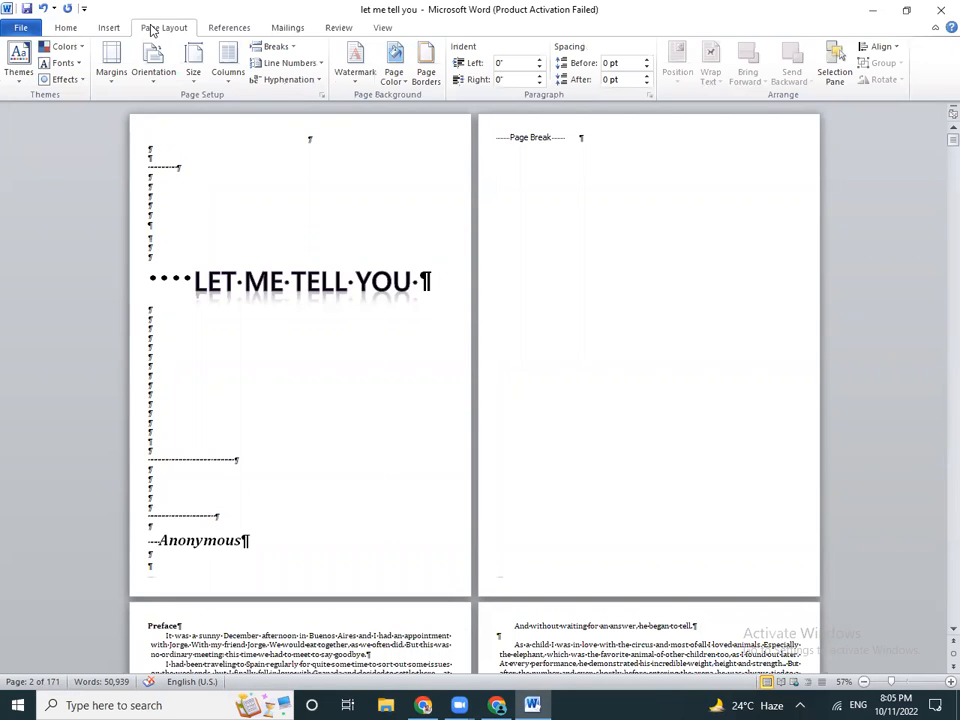
left_click(104, 28)
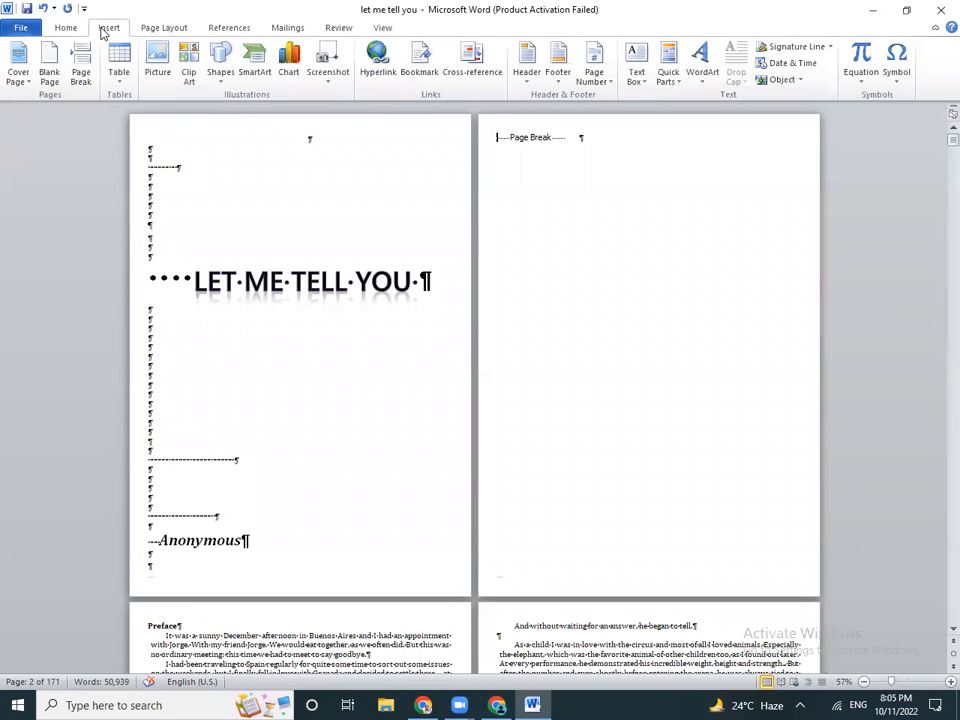
left_click(594, 65)
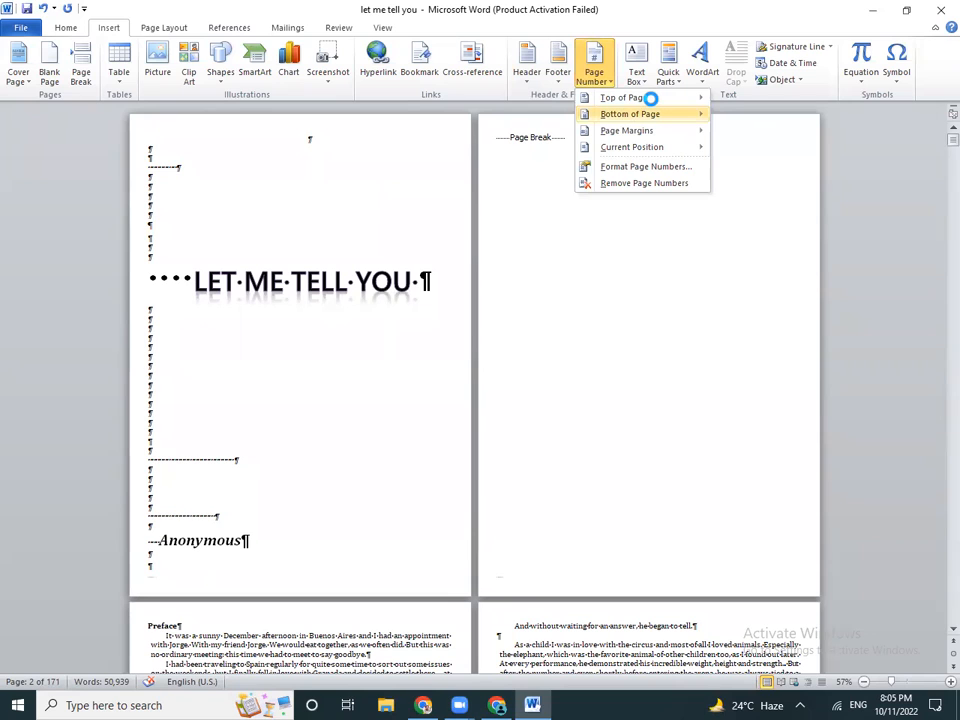
mouse_move(652, 104)
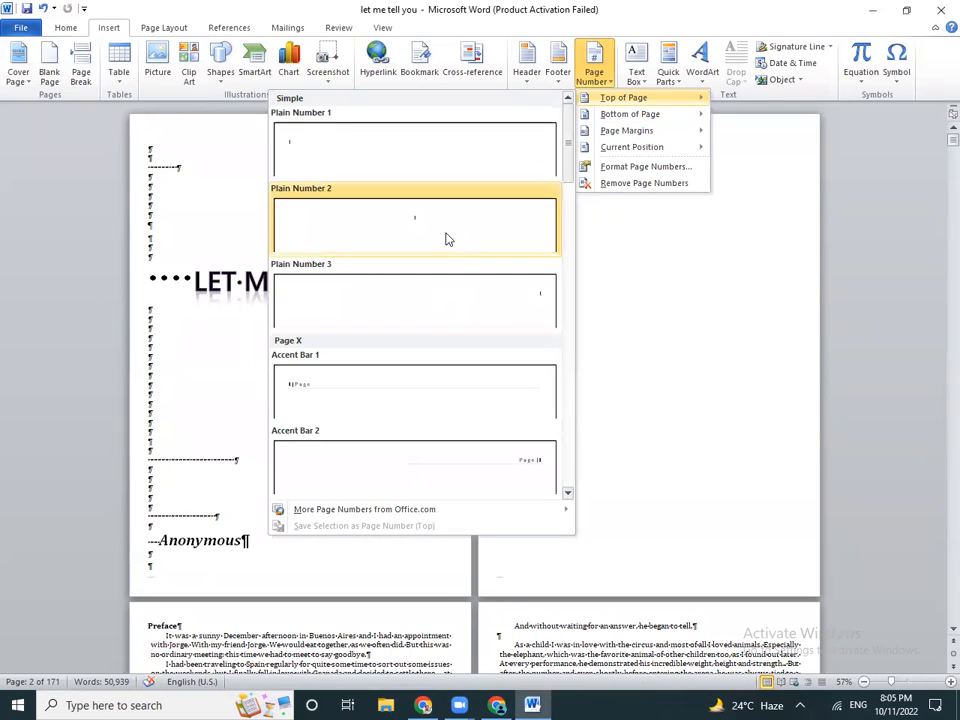
left_click(435, 399)
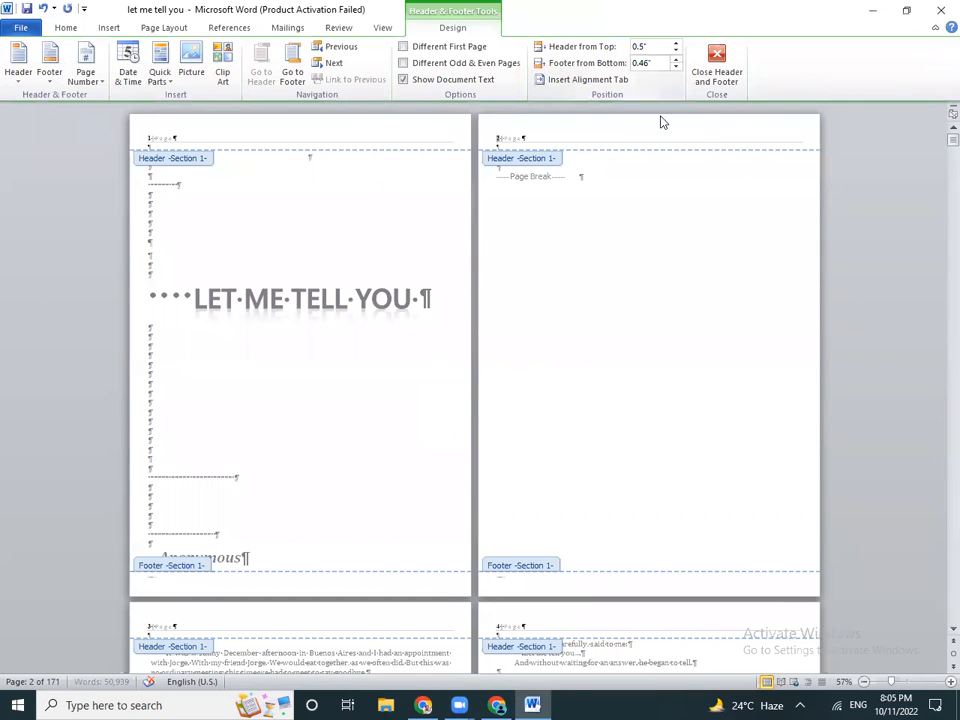
left_click(510, 687)
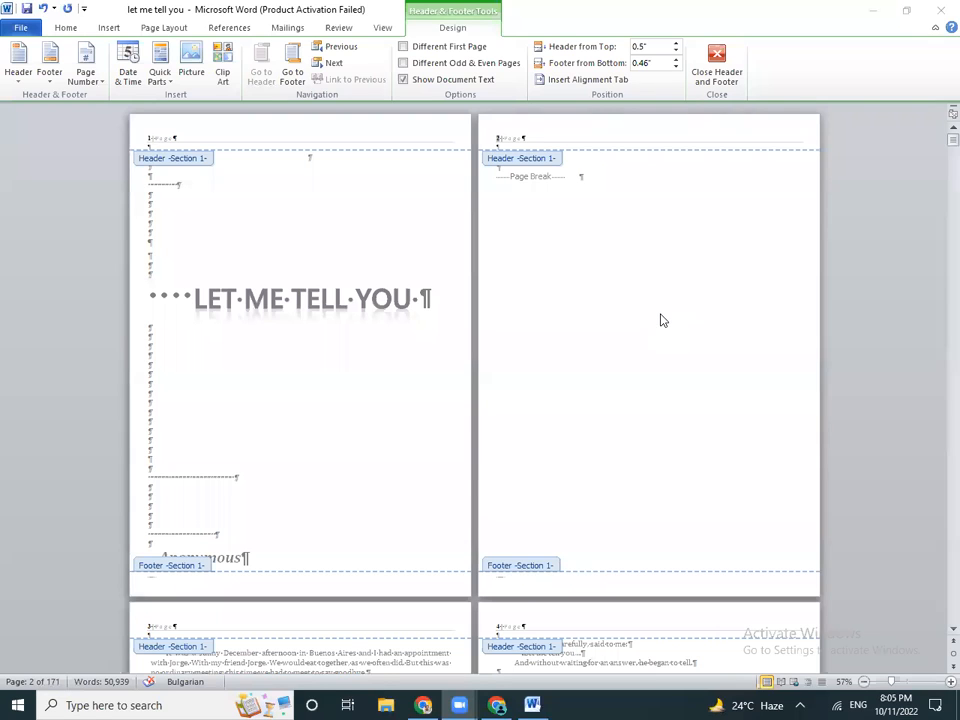
Select the page number in the second page's header and reduce the header's distance from the top to 0"
left_click(593, 140)
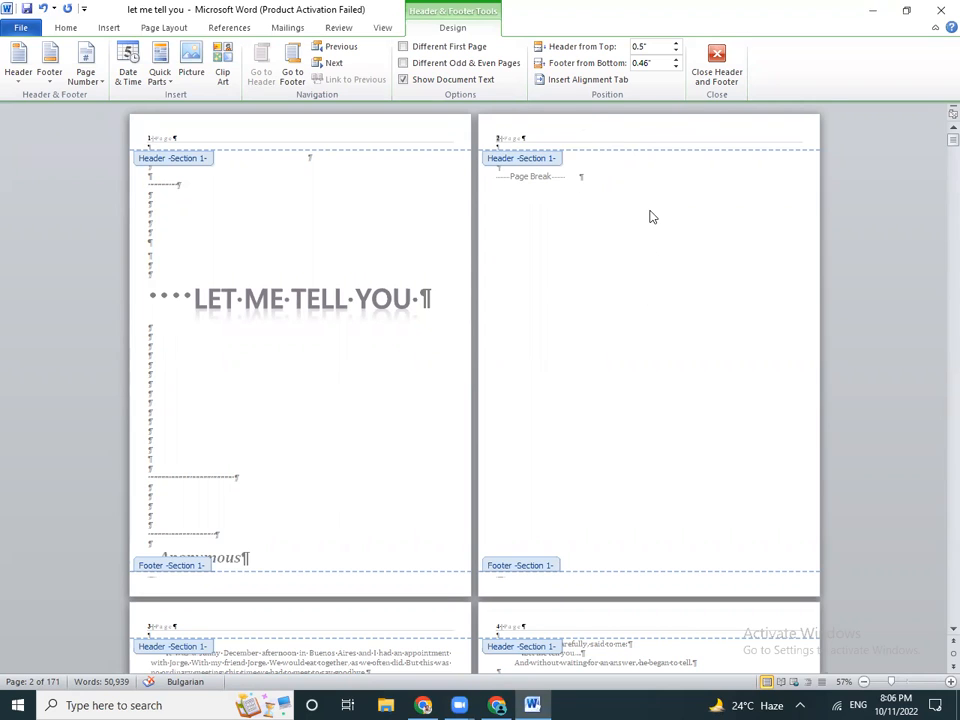
left_click_drag(493, 138, 542, 139)
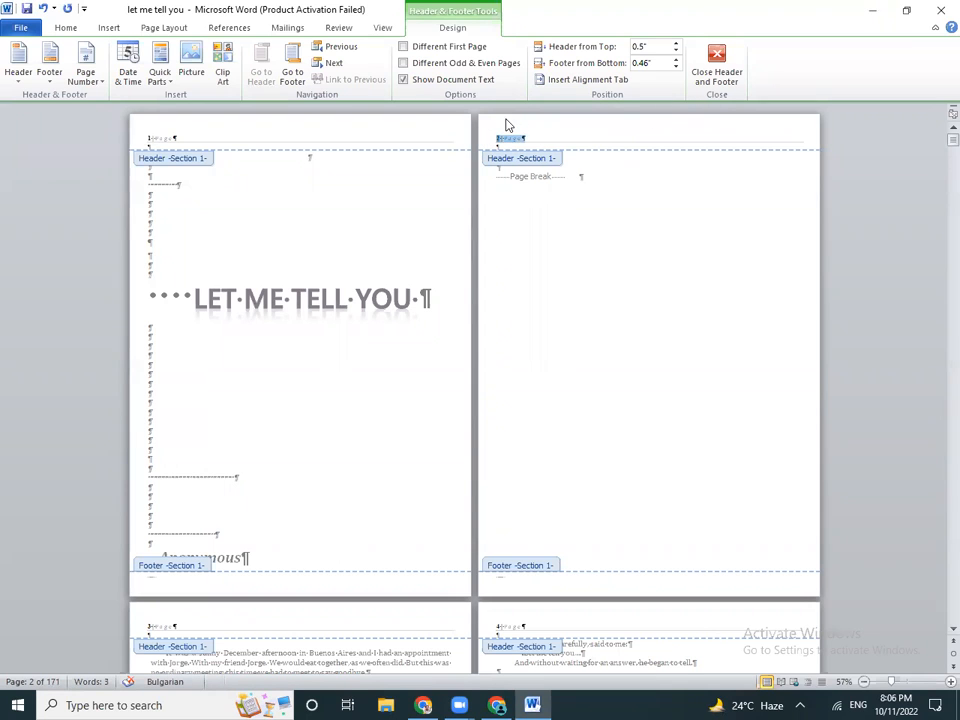
left_click(677, 52)
left_click(677, 52)
left_click(677, 52)
left_click(677, 52)
left_click(677, 52)
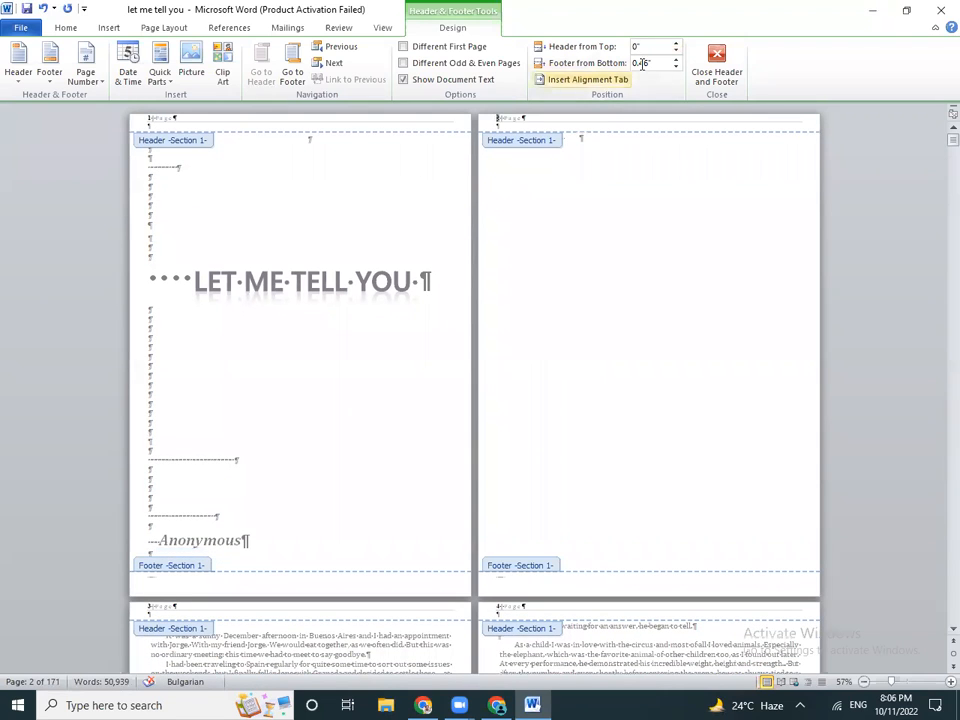
Set the header distance from the top and the footer distance from the bottom to 0.5", and leave header editing
left_click(676, 47)
left_click(676, 47)
left_click(676, 47)
left_click(676, 47)
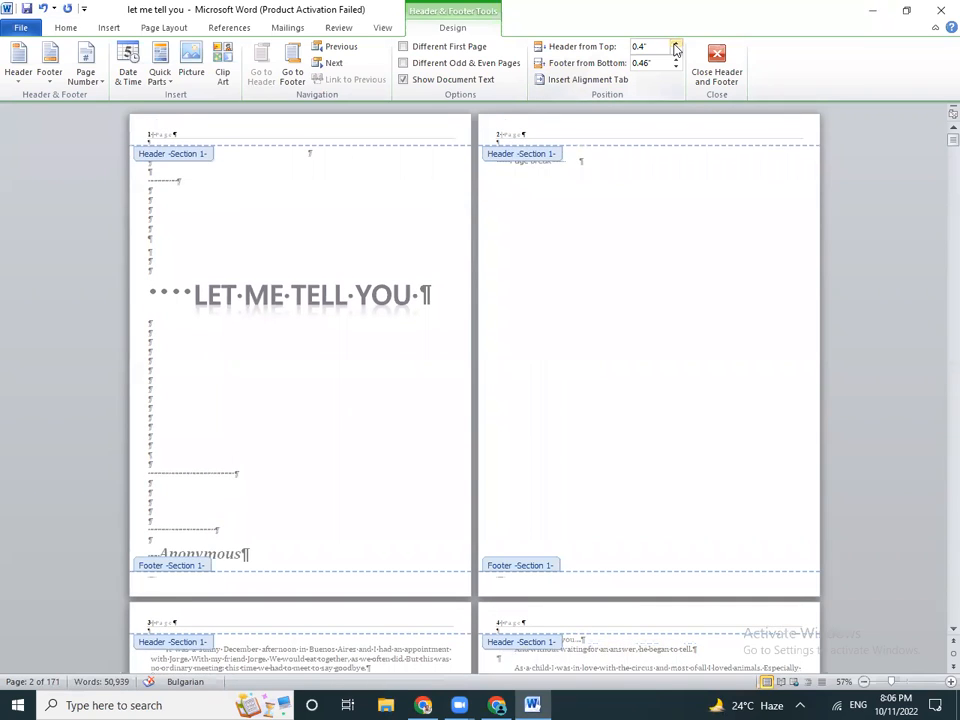
left_click(676, 47)
left_click(676, 59)
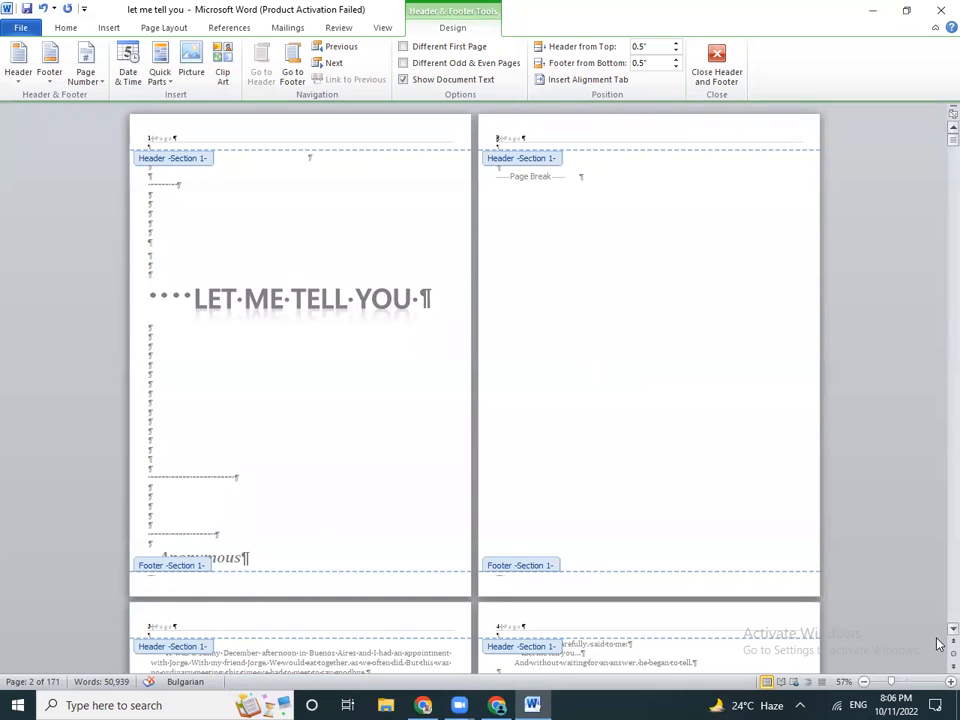
double_click(533, 353)
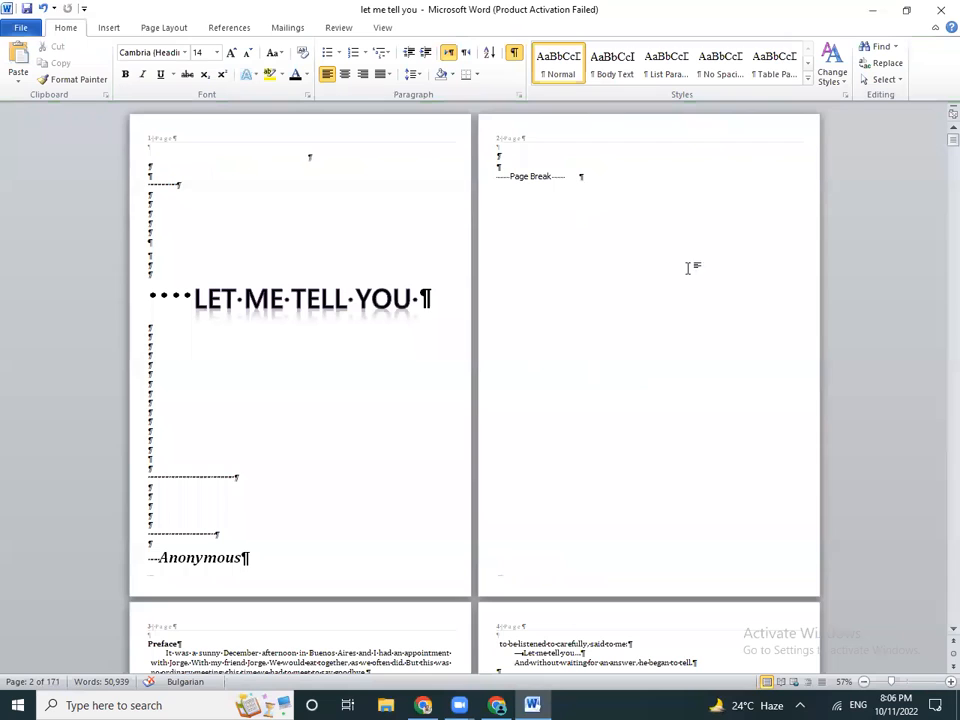
Examine the Preface text and the numbered headers on pages 3 and 4 at 60% zoom, highlighting "would eat together" in the opening paragraph
scroll(940, 650, "down", 2)
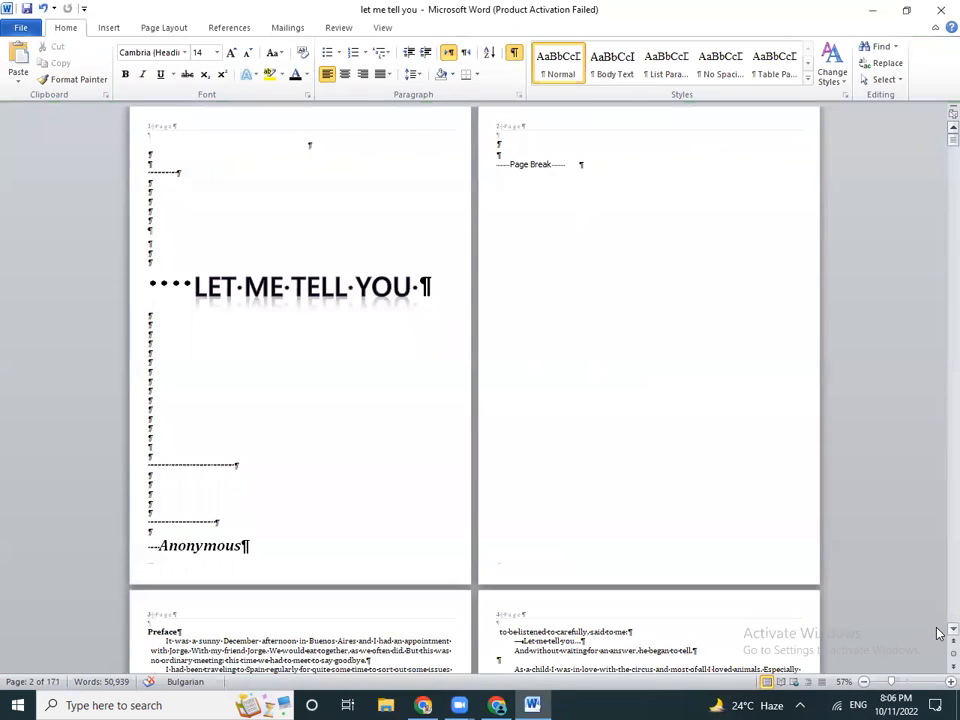
scroll(940, 635, "down", 1)
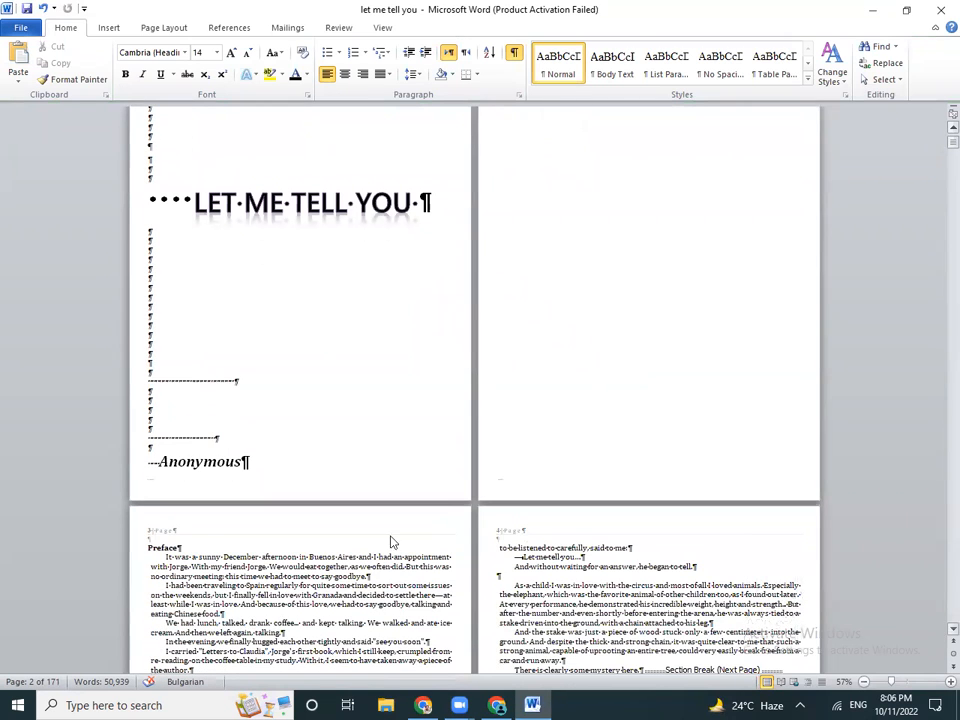
left_click(334, 566)
left_click_drag(311, 566, 289, 567)
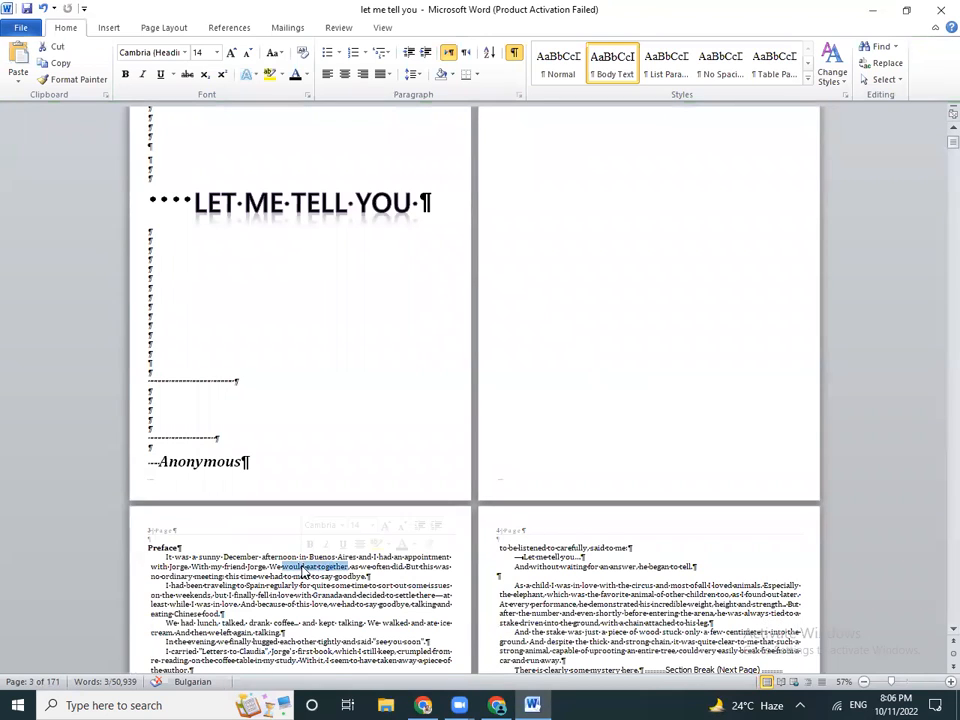
left_click(373, 604)
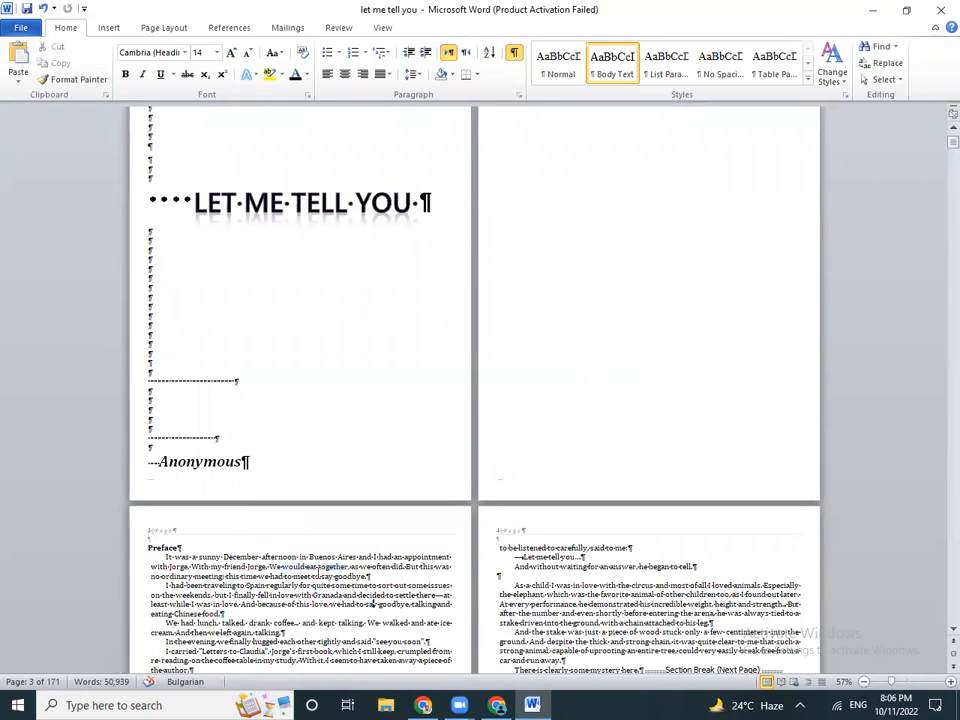
left_click(939, 681)
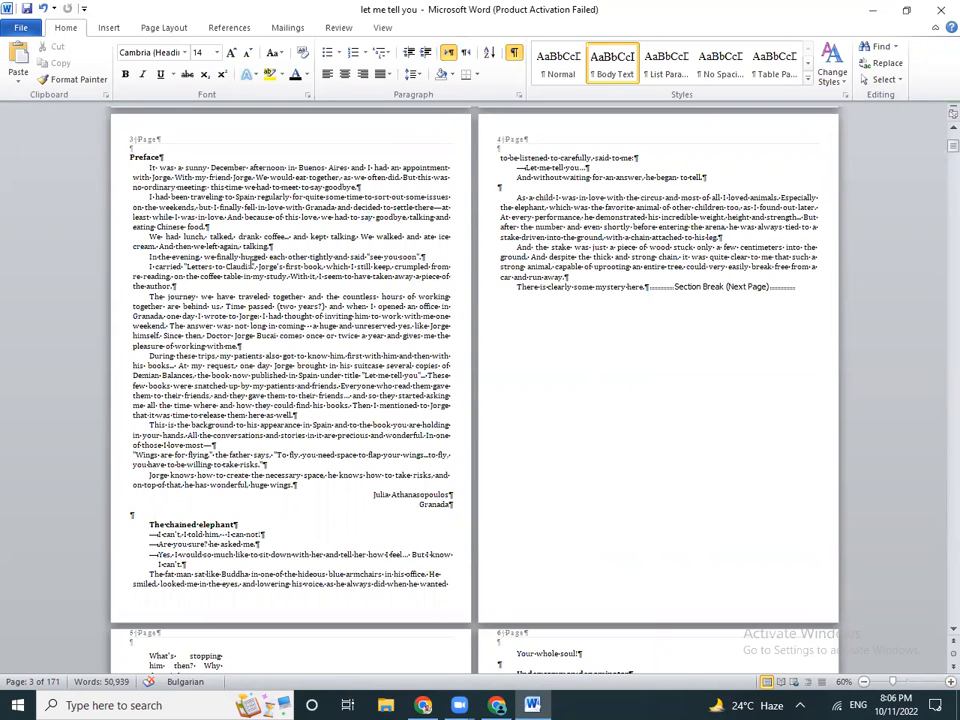
left_click_drag(252, 265, 372, 266)
left_click_drag(628, 288, 516, 288)
Modify the Heading 1 style to Cambria (Headings), 18 pt and centered, and apply it to the Preface title
left_click(171, 155)
left_click(155, 157)
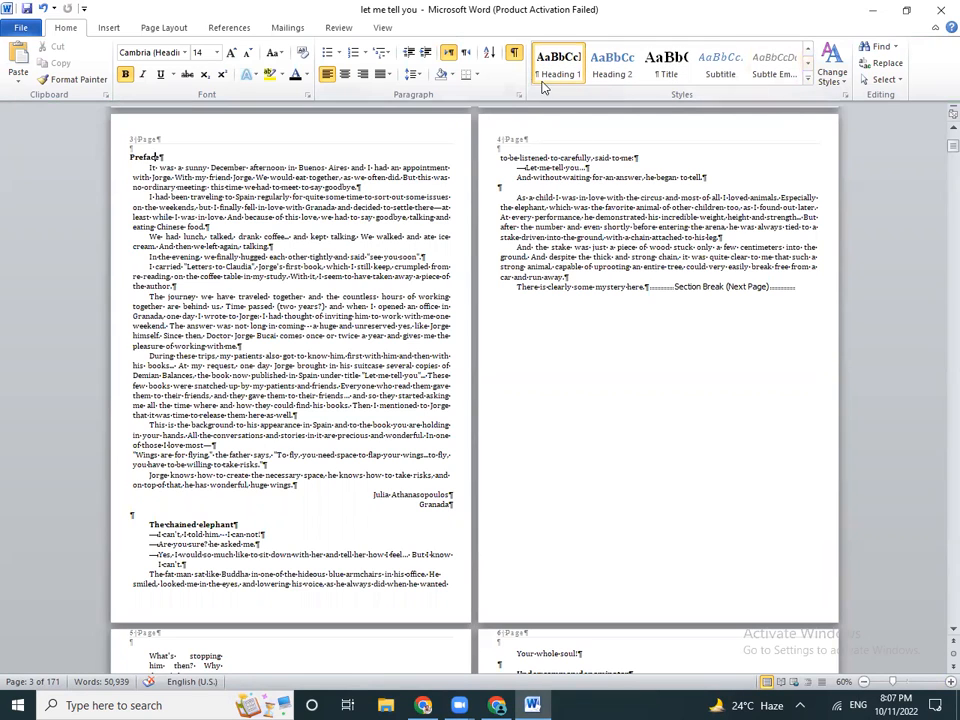
right_click(561, 78)
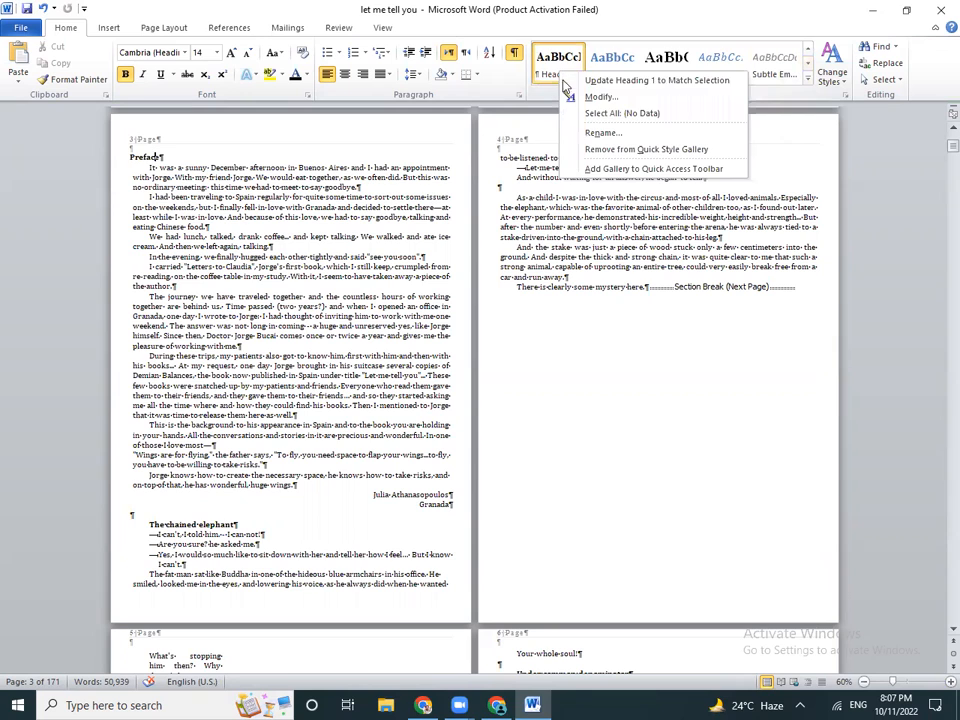
left_click(600, 101)
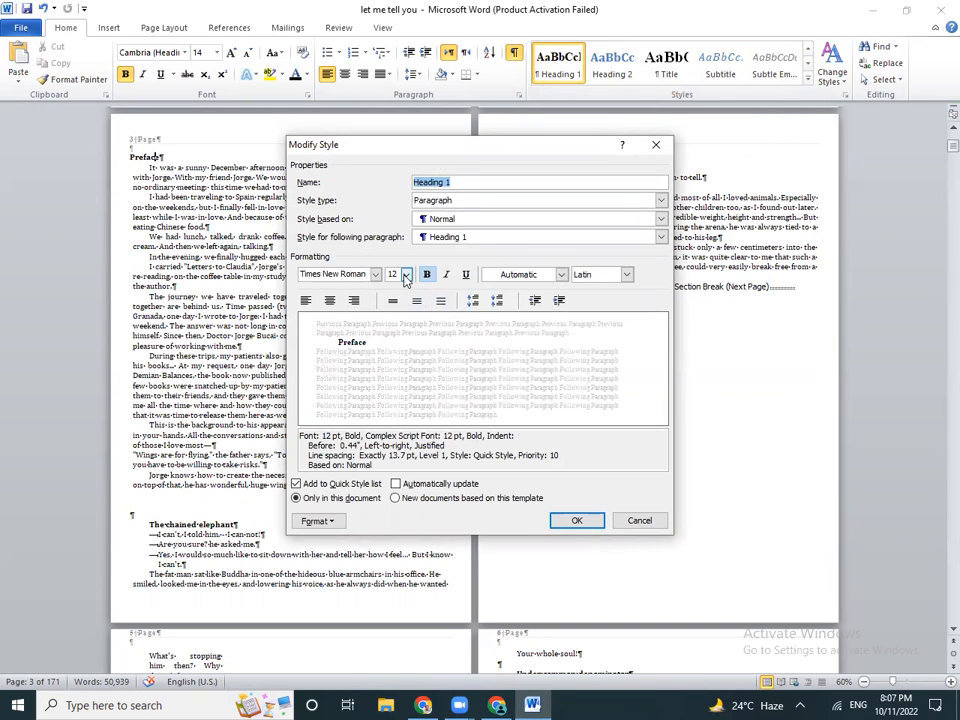
left_click(406, 276)
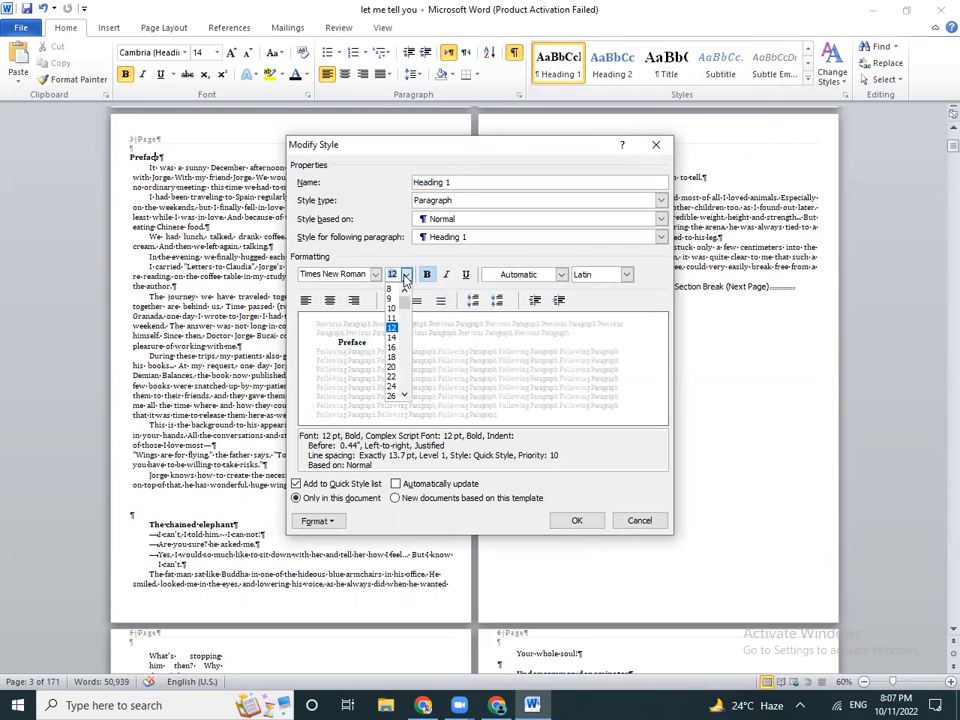
left_click(395, 357)
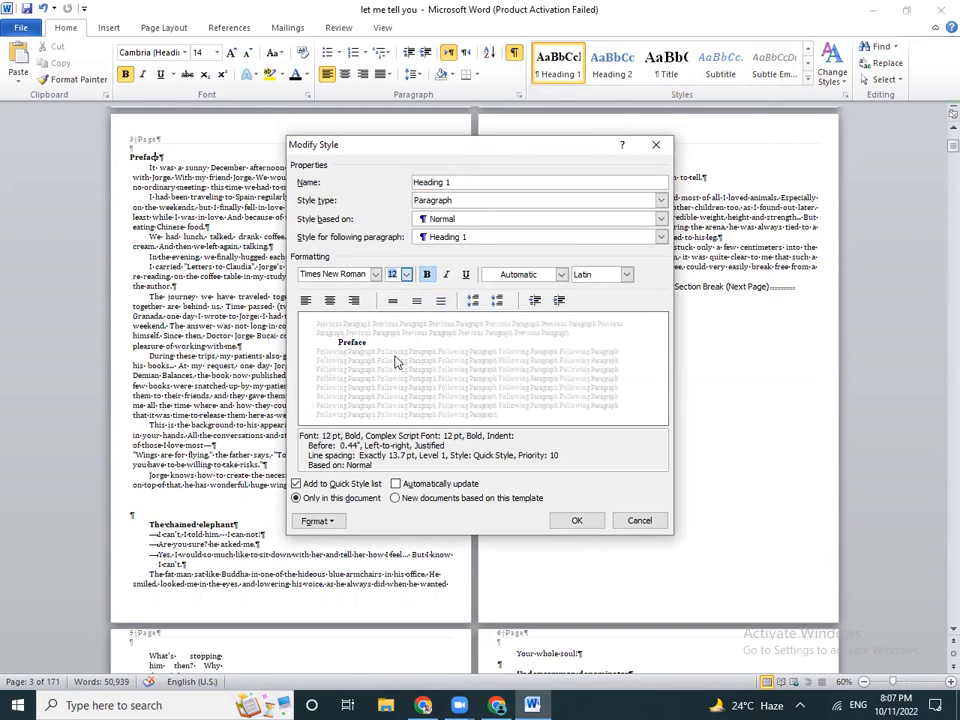
left_click(375, 274)
left_click(352, 292)
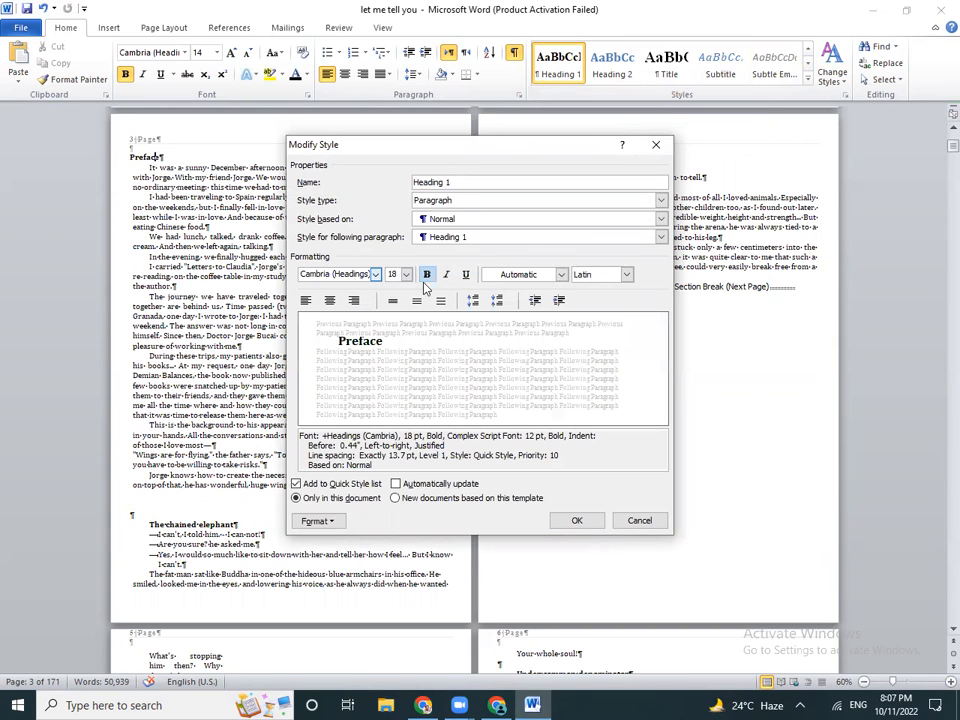
left_click(331, 301)
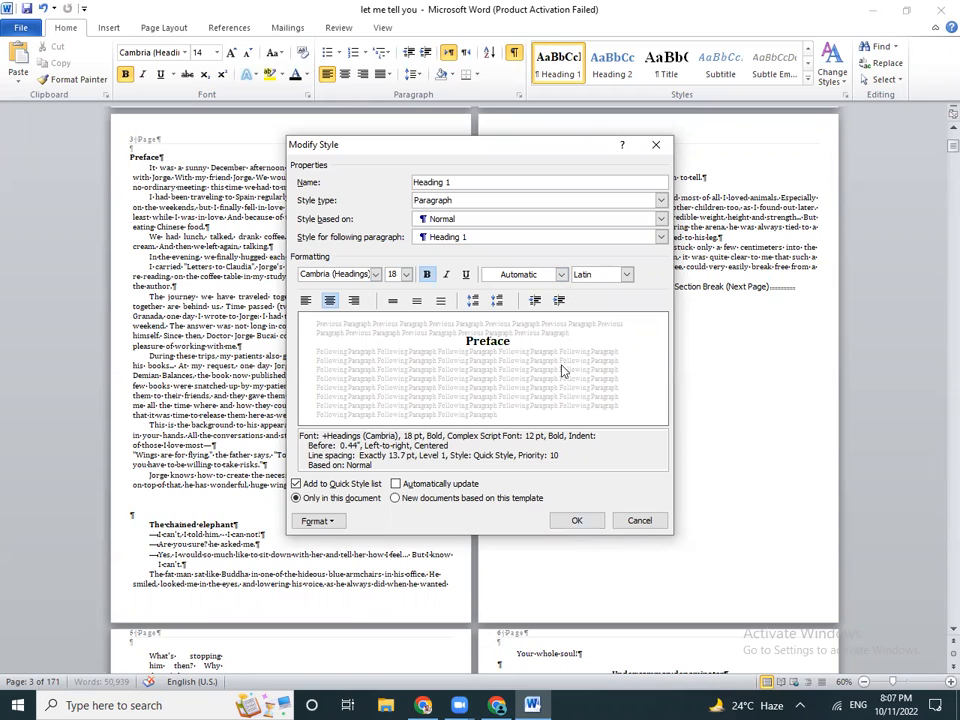
left_click(578, 520)
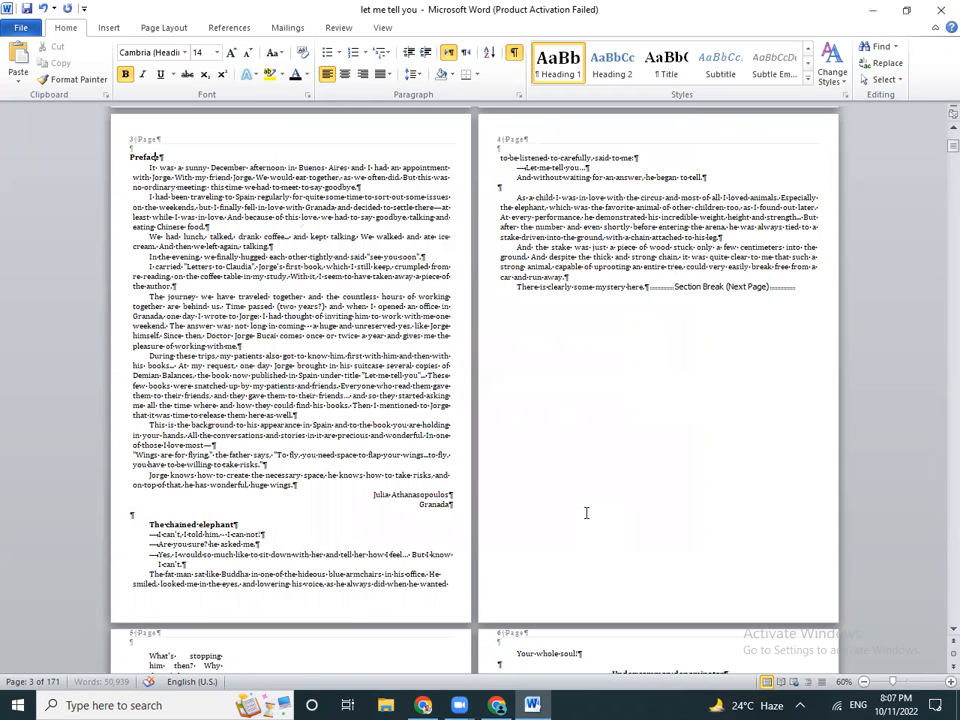
left_click(567, 70)
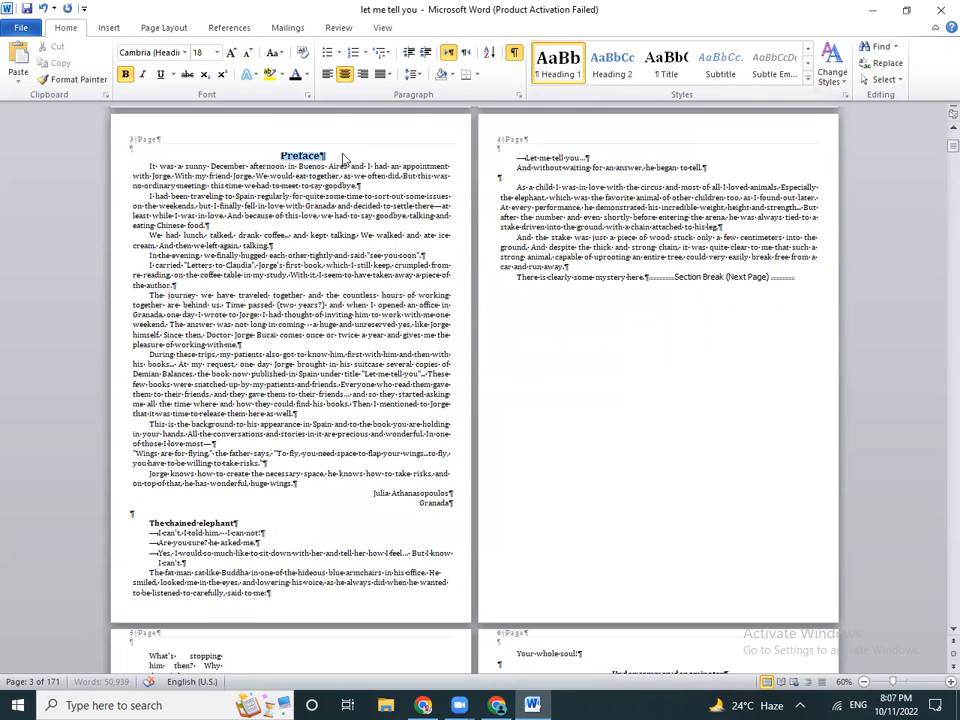
Set single line spacing for the entire document
triple_click(276, 155)
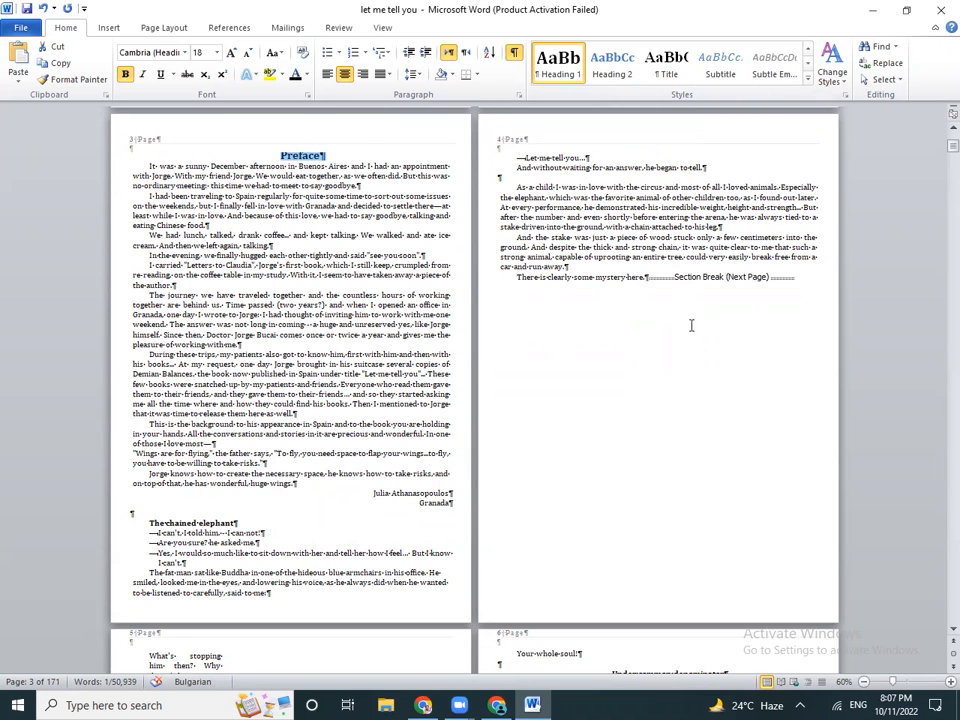
key("ctrl+a")
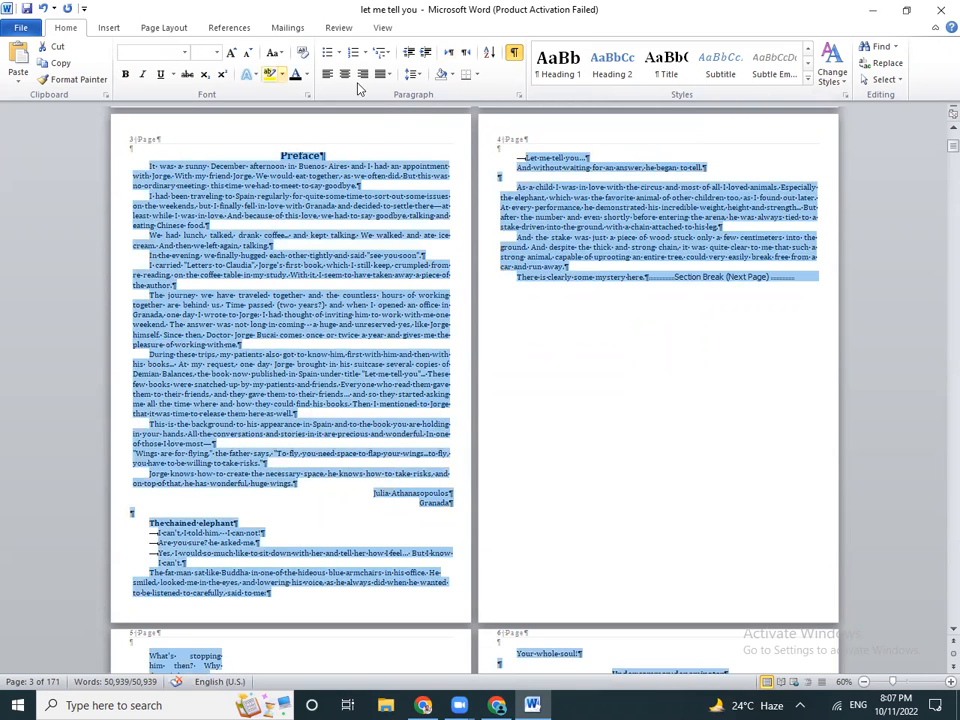
left_click(416, 75)
left_click(428, 95)
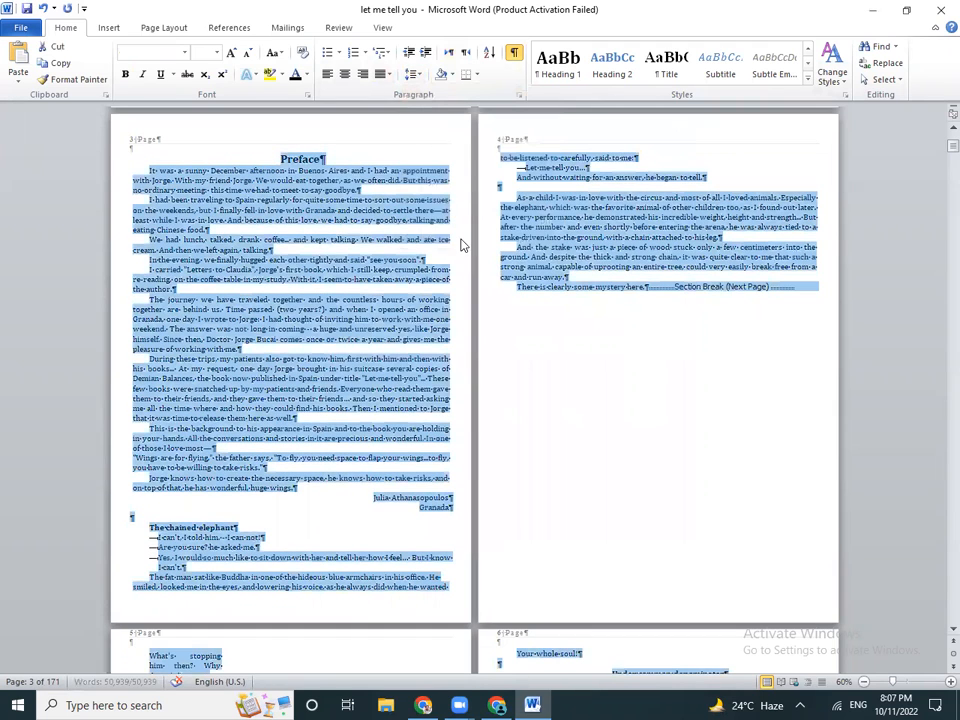
left_click(652, 505)
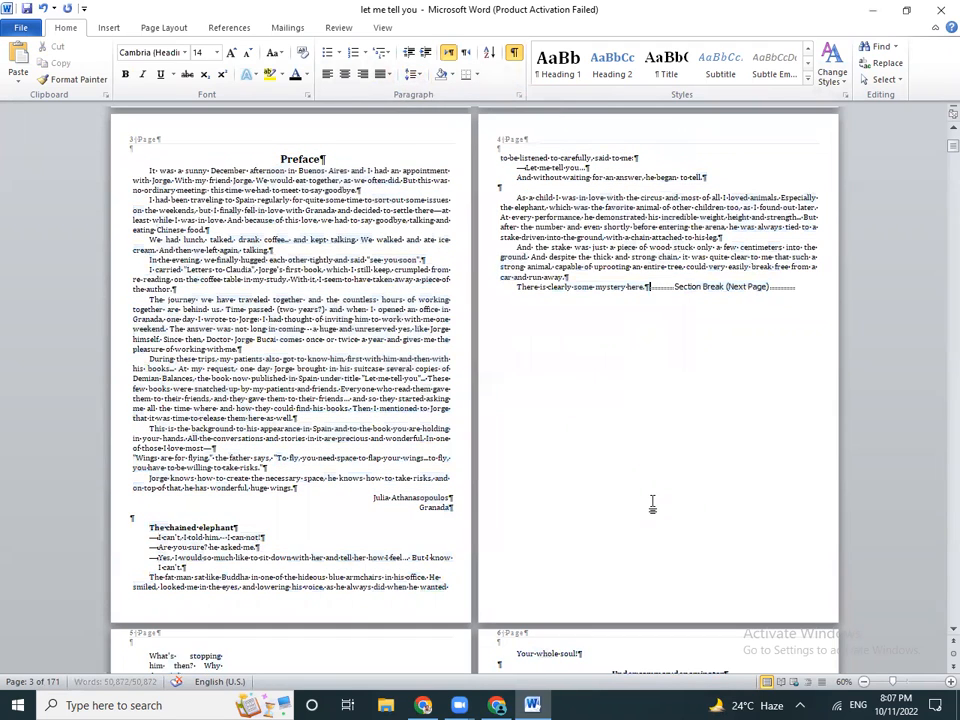
Insert an empty line below the Preface title to separate it from the opening paragraph
left_click(334, 160)
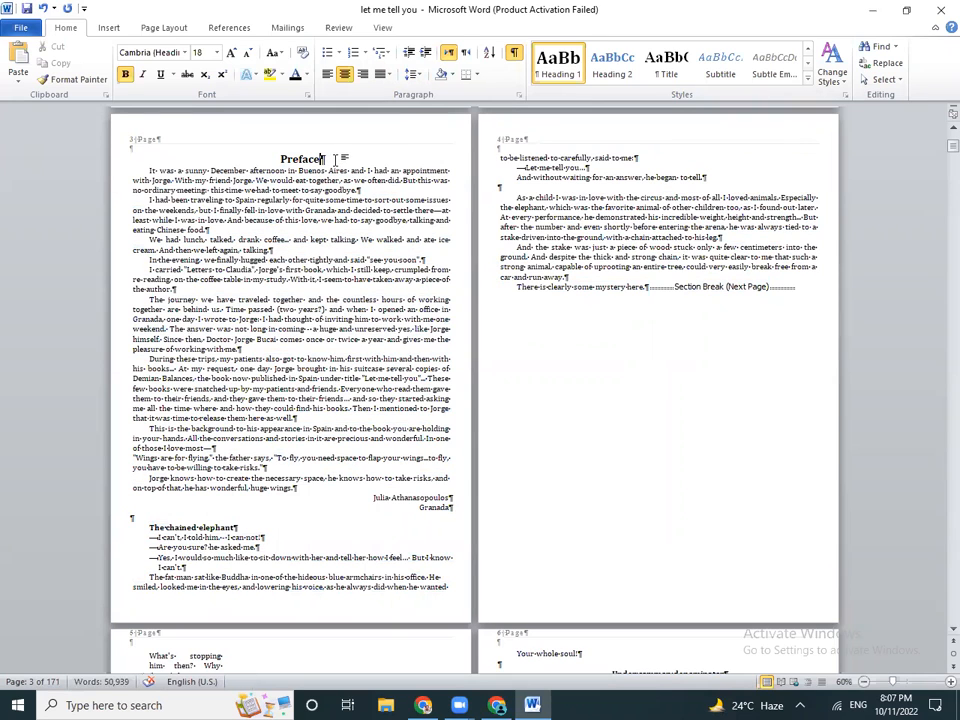
key("Return")
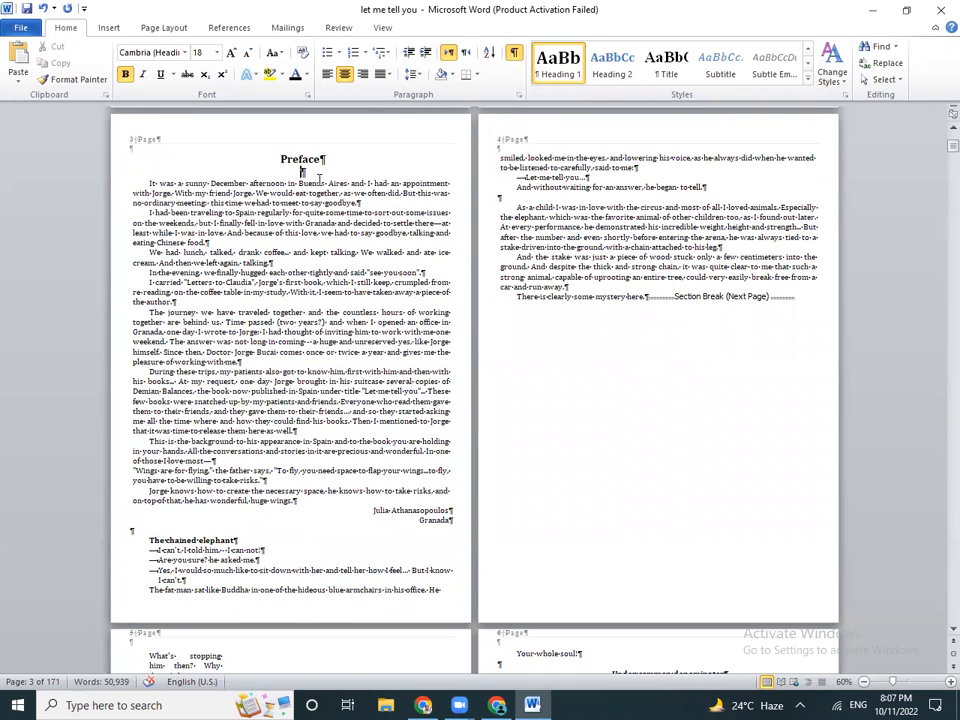
key("alt+shift")
left_click(268, 159)
left_click(650, 298)
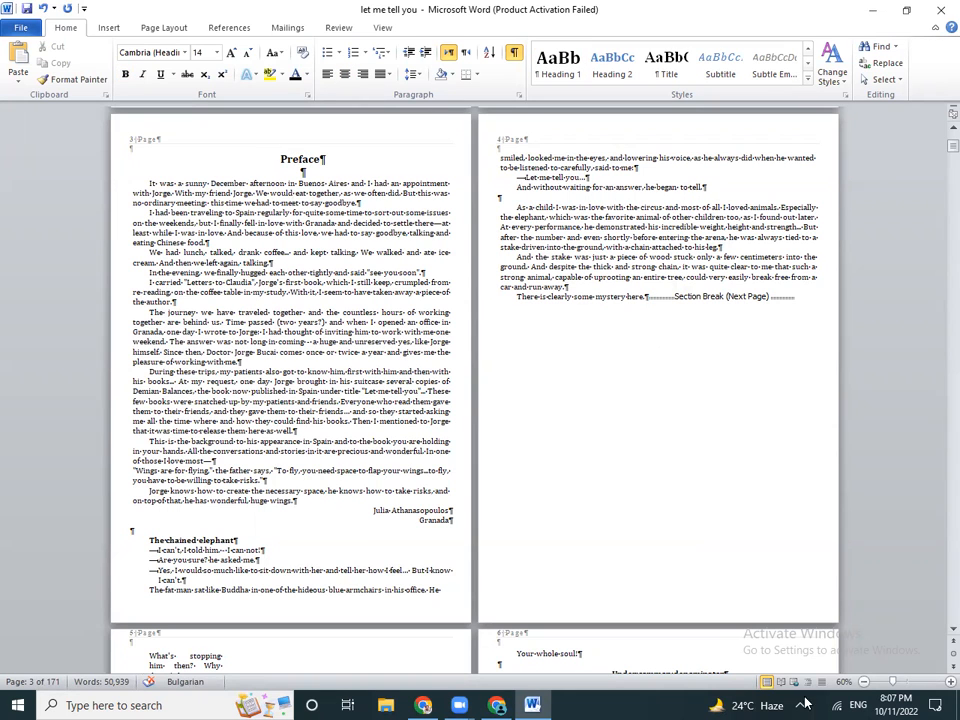
Try to set a custom paper size of 6" wide by 9" high for the whole document, and close the page setup
scroll(705, 515, "up", 1)
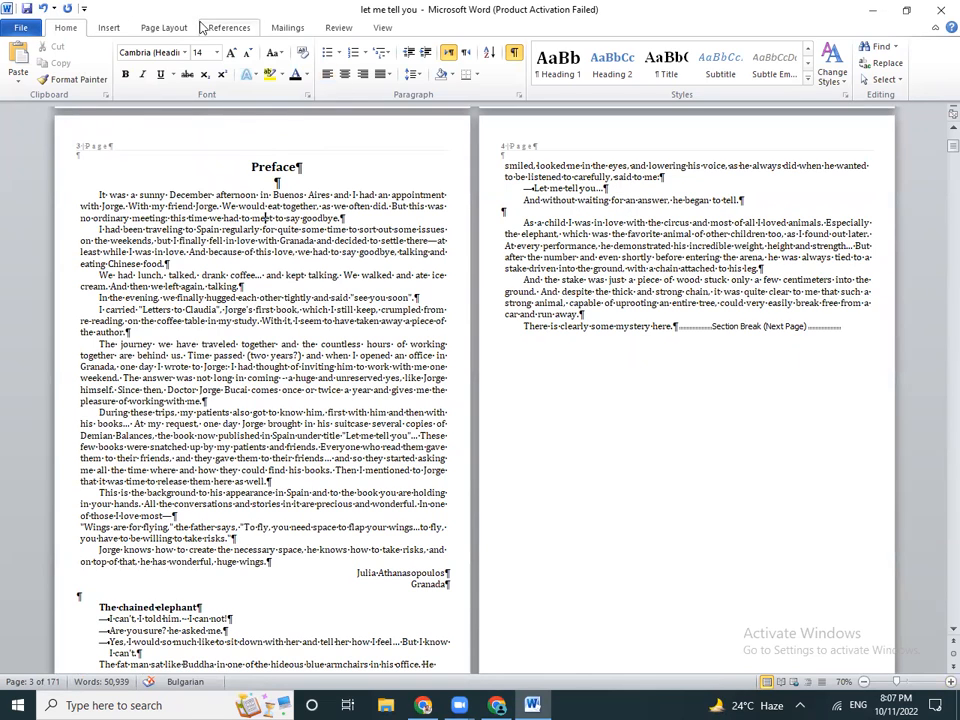
left_click(164, 28)
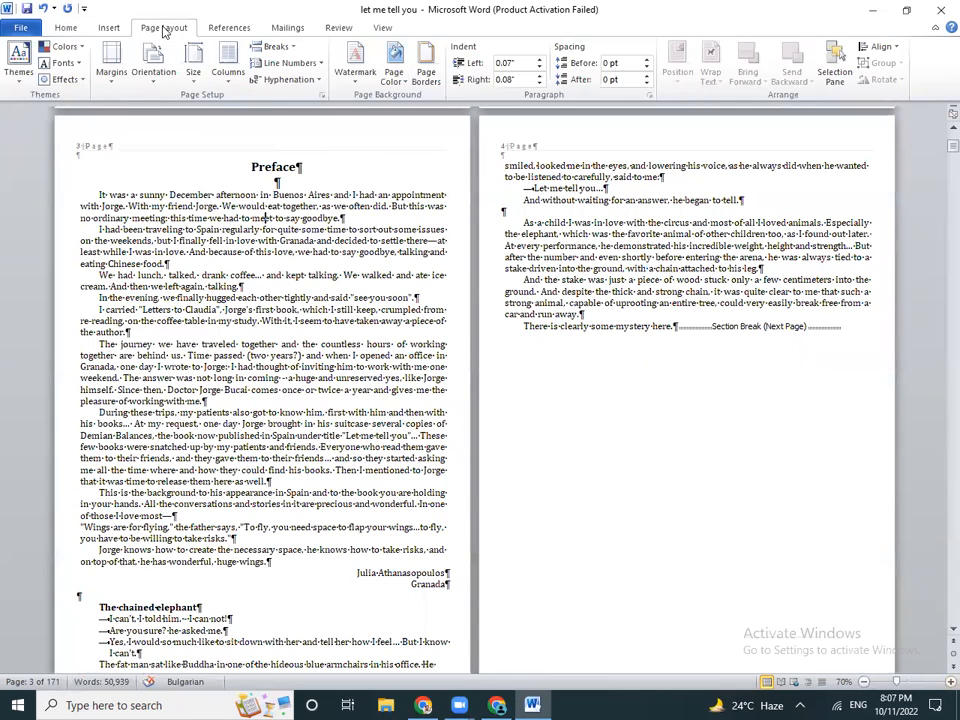
left_click(194, 64)
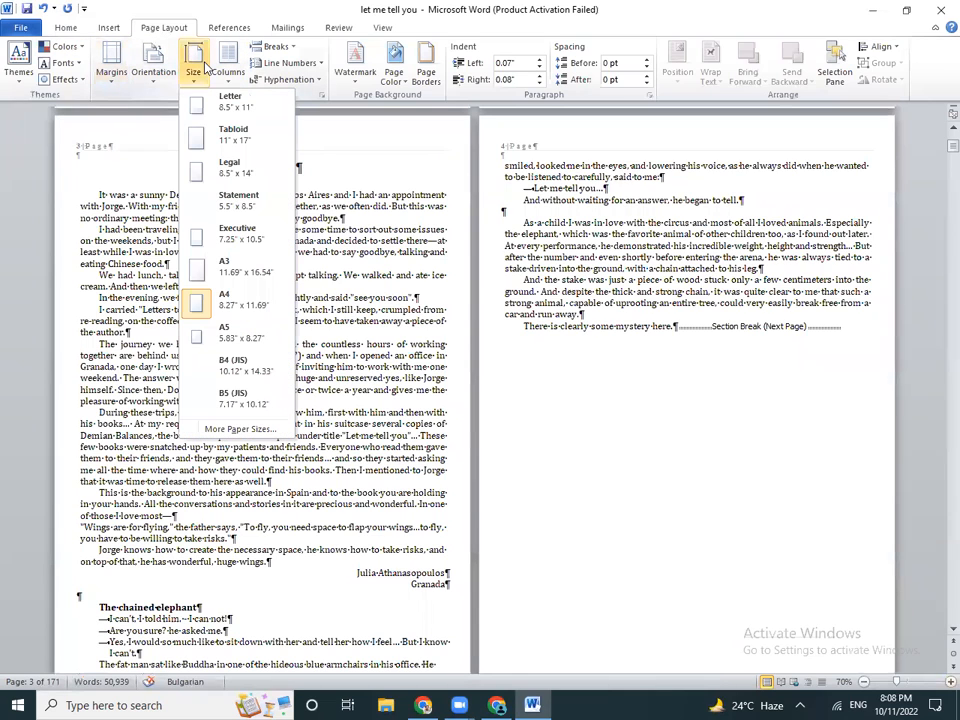
left_click(247, 430)
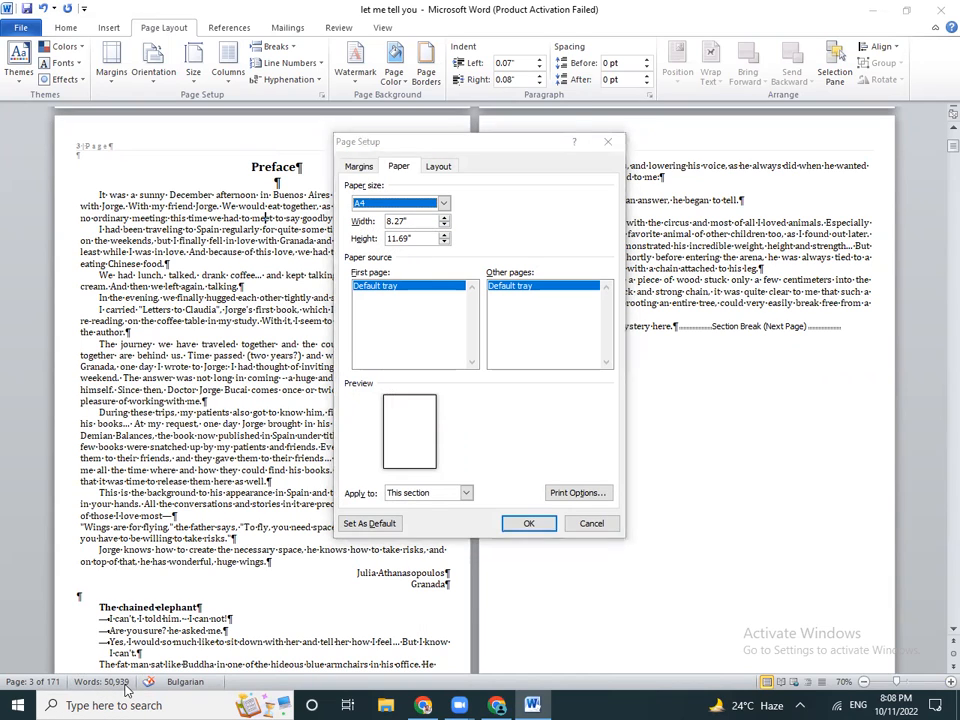
left_click(403, 221)
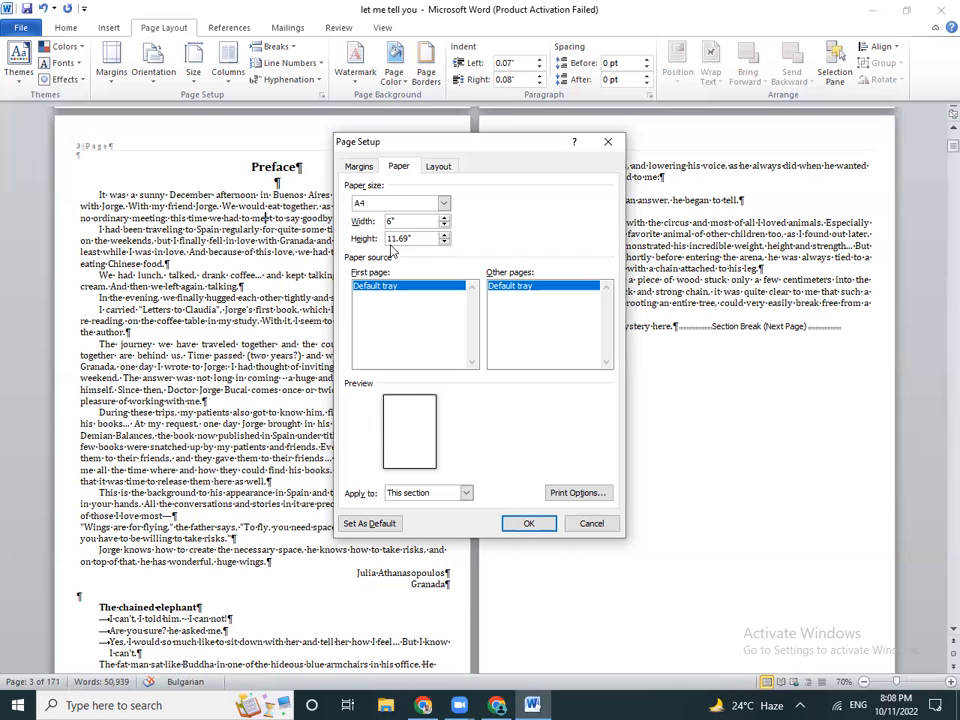
type("6")
key("Tab")
type("9")
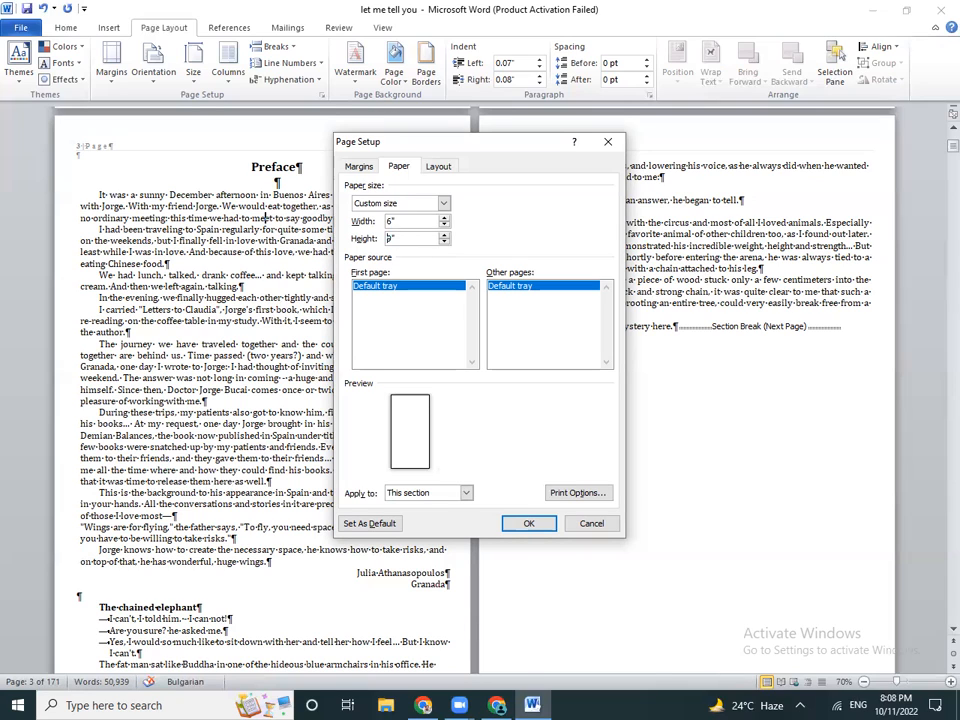
left_click(465, 492)
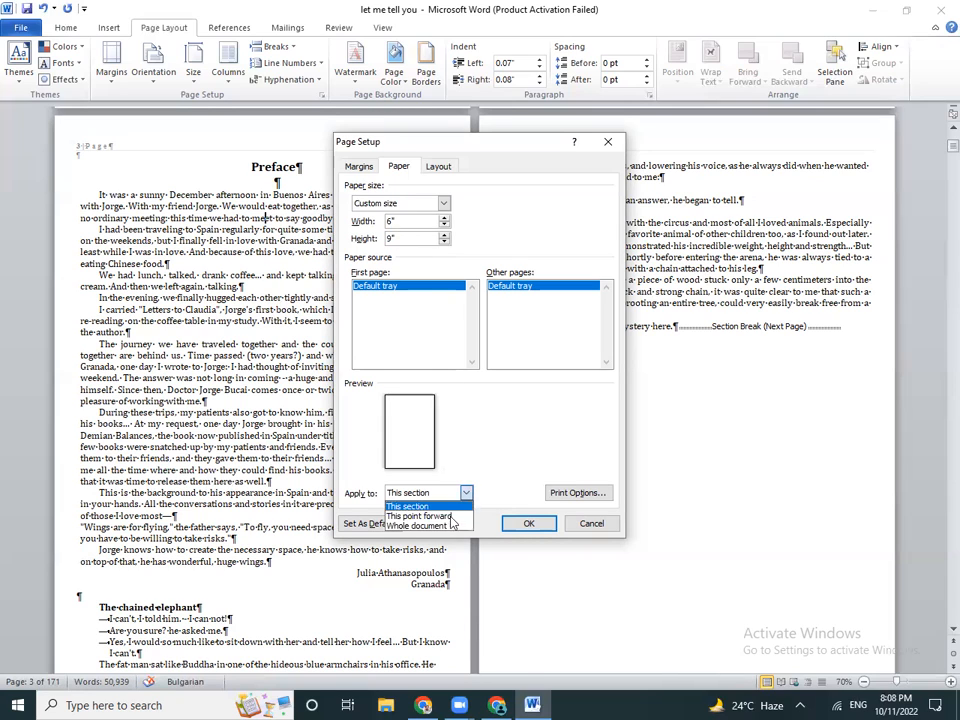
left_click(449, 528)
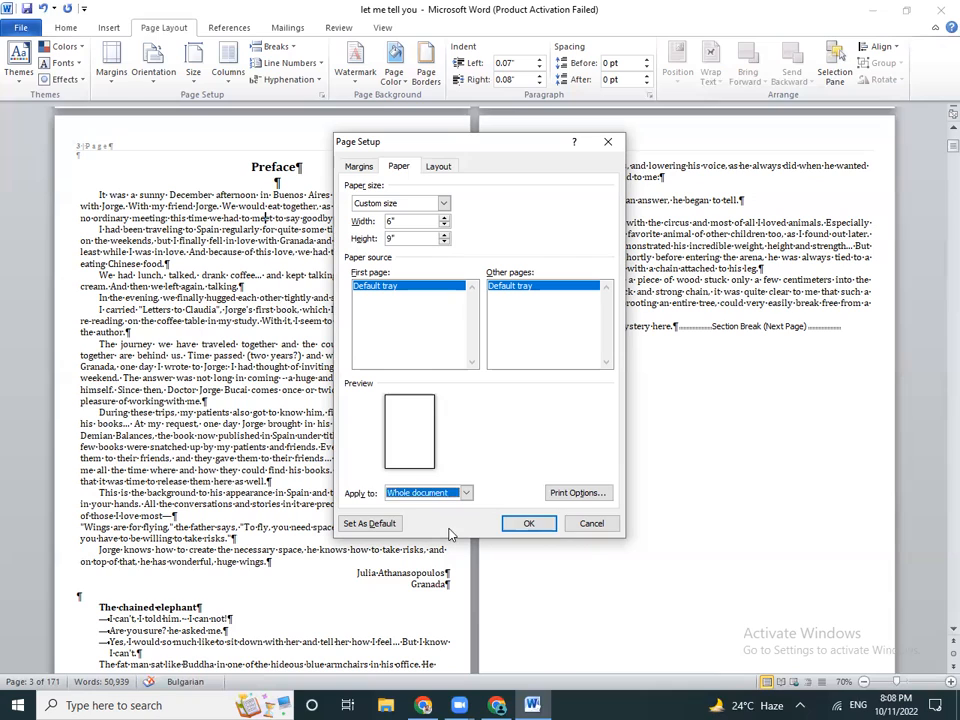
left_click(529, 524)
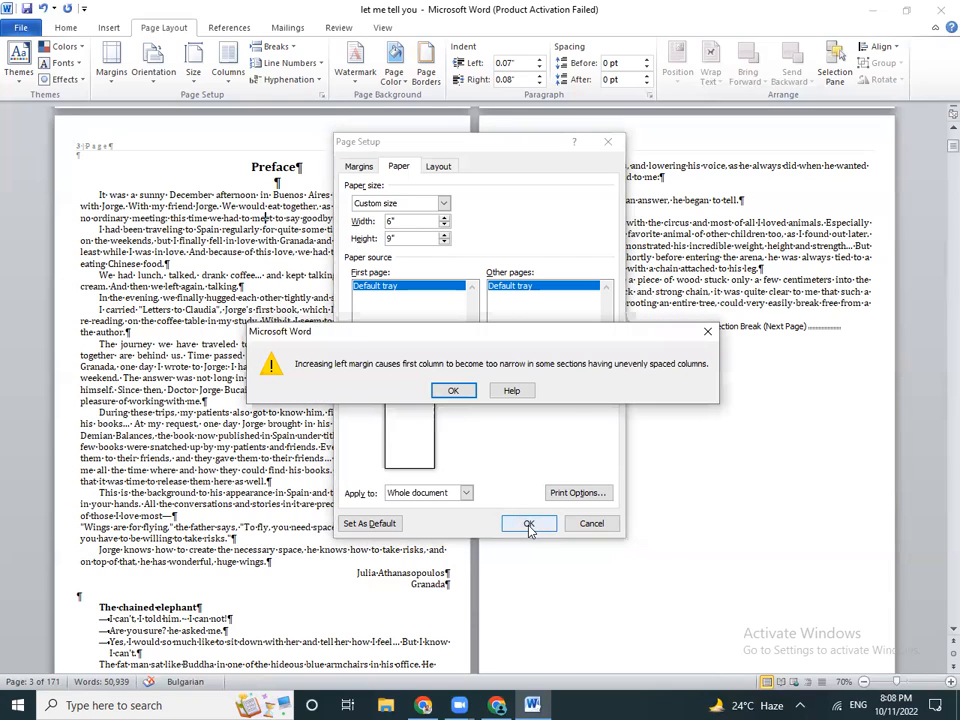
left_click(450, 391)
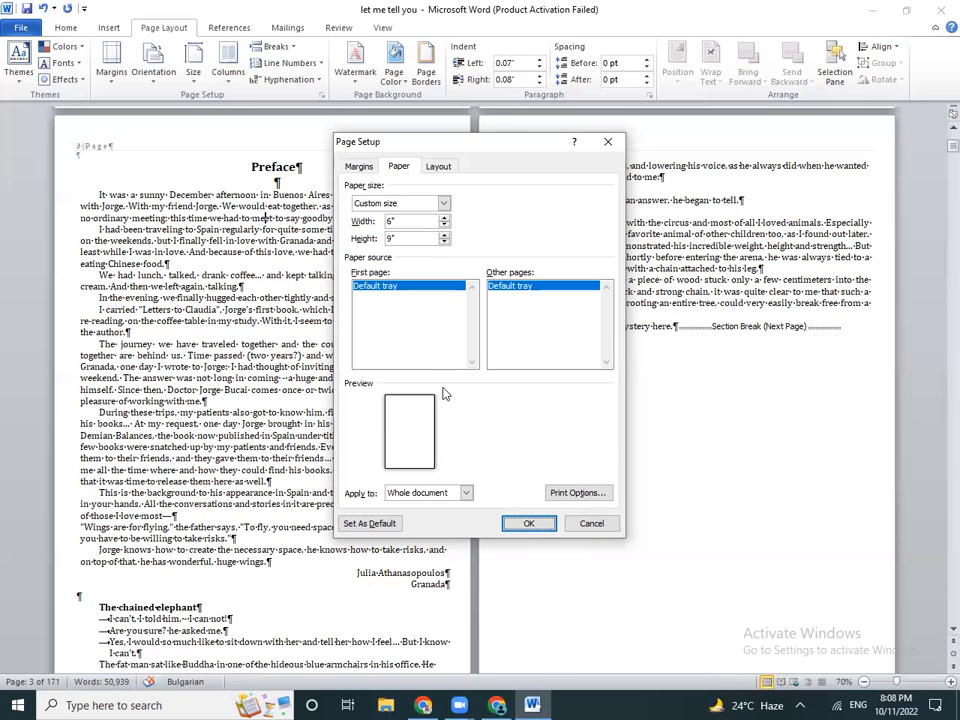
left_click(607, 143)
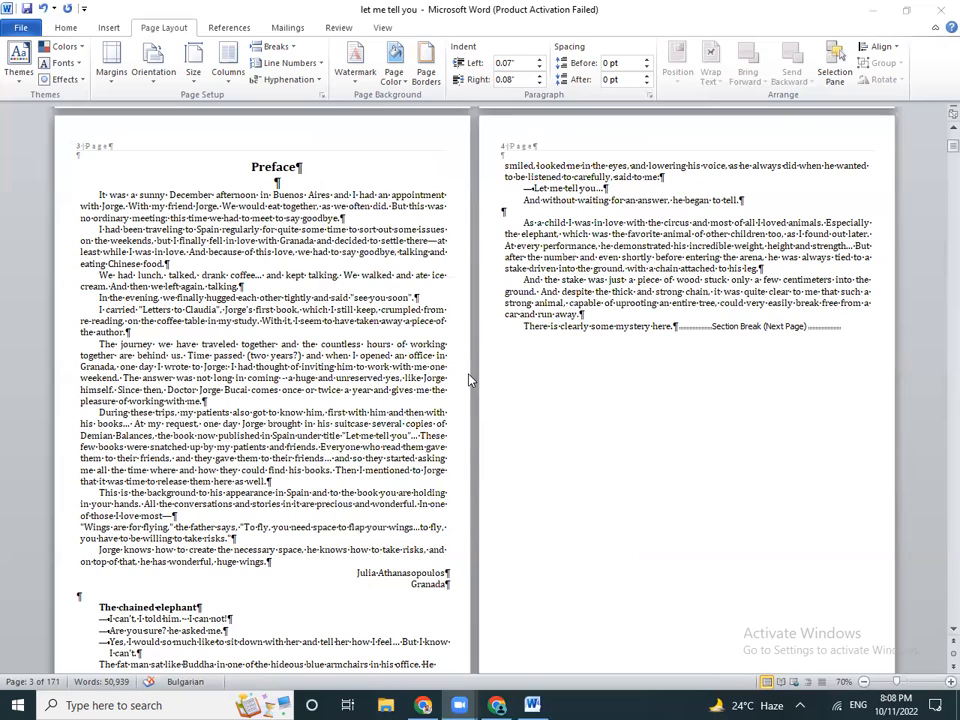
Lay out the text of the whole document in one column
left_click(429, 325)
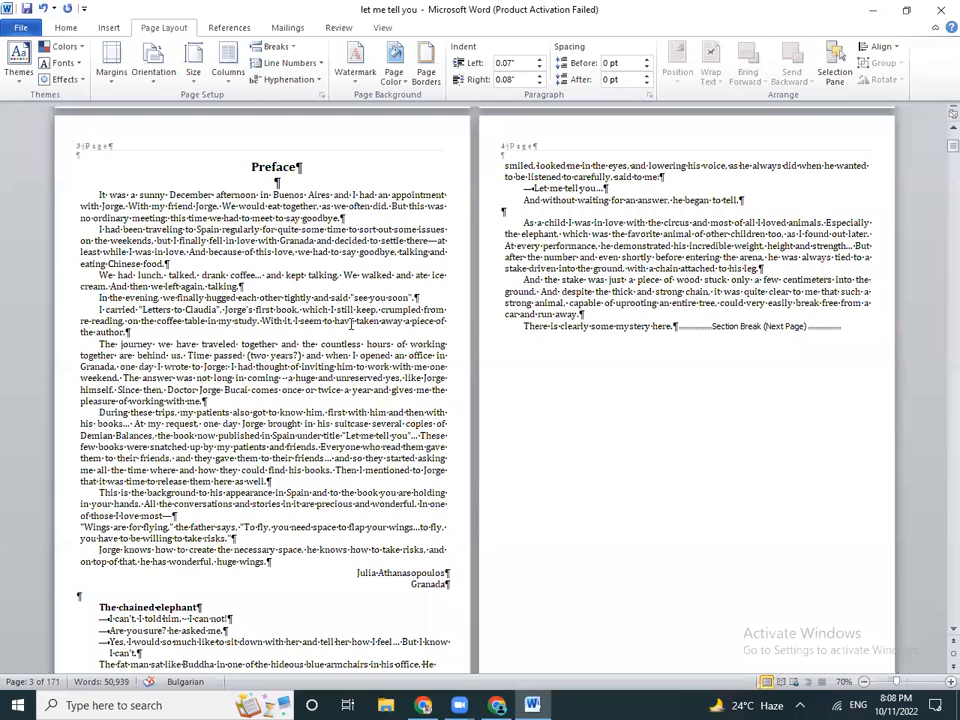
key("ctrl+a")
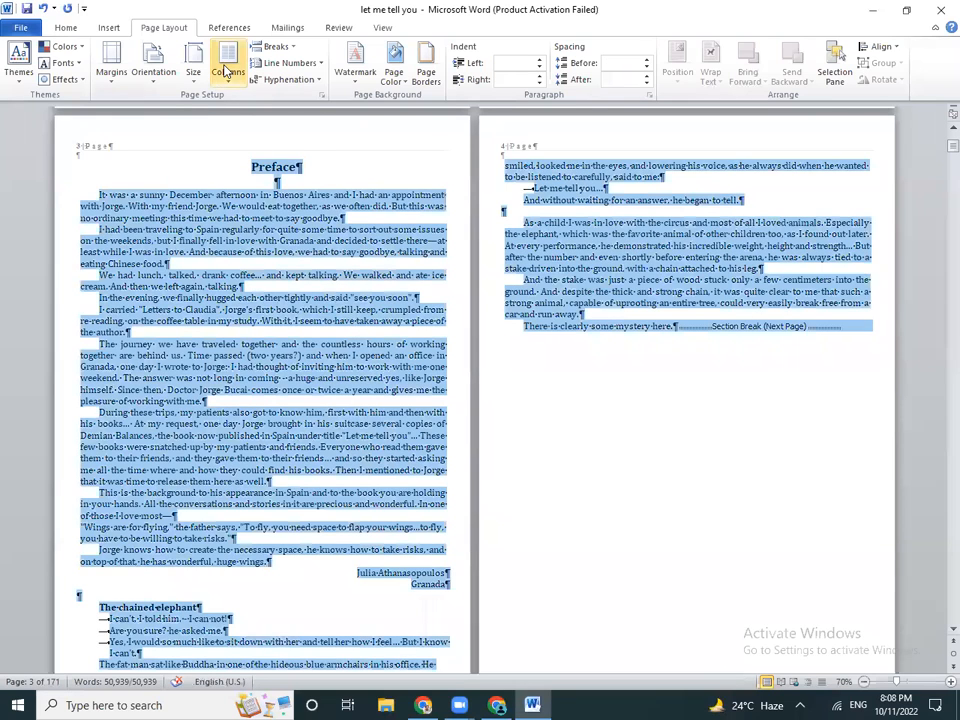
left_click(228, 62)
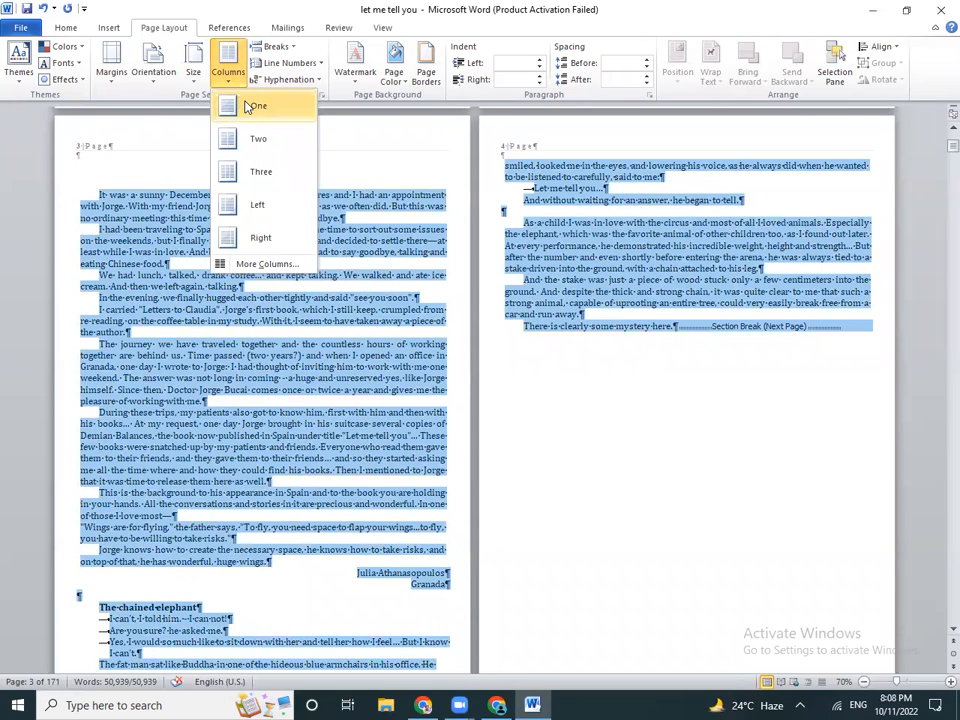
left_click(248, 106)
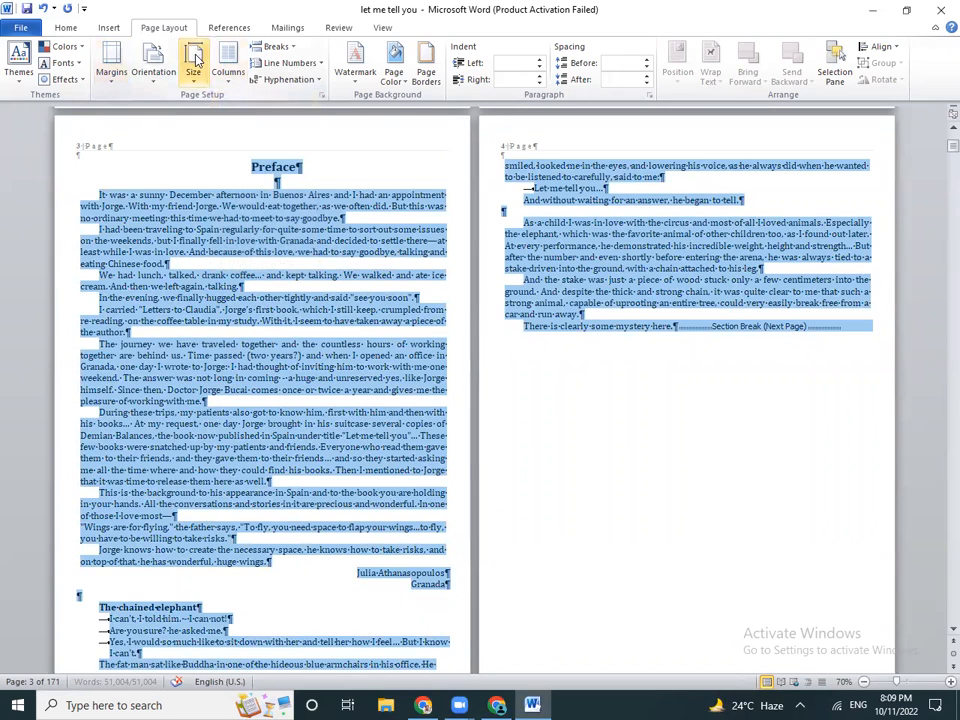
Set portrait orientation and Normal margins of 1" on all sides for the selected document
left_click(152, 62)
left_click(132, 66)
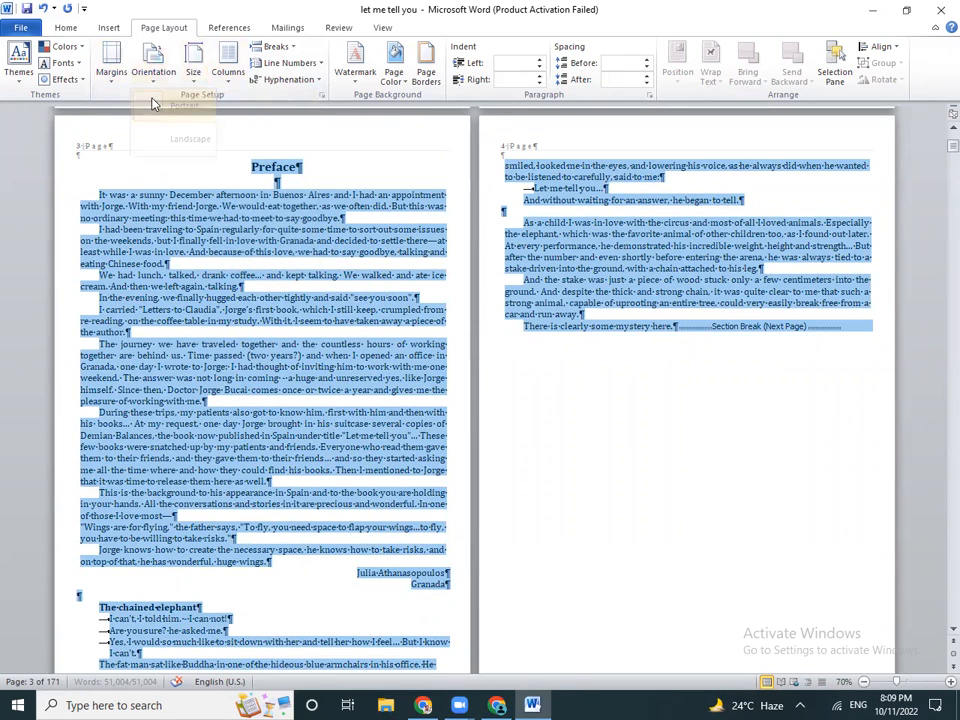
left_click(104, 66)
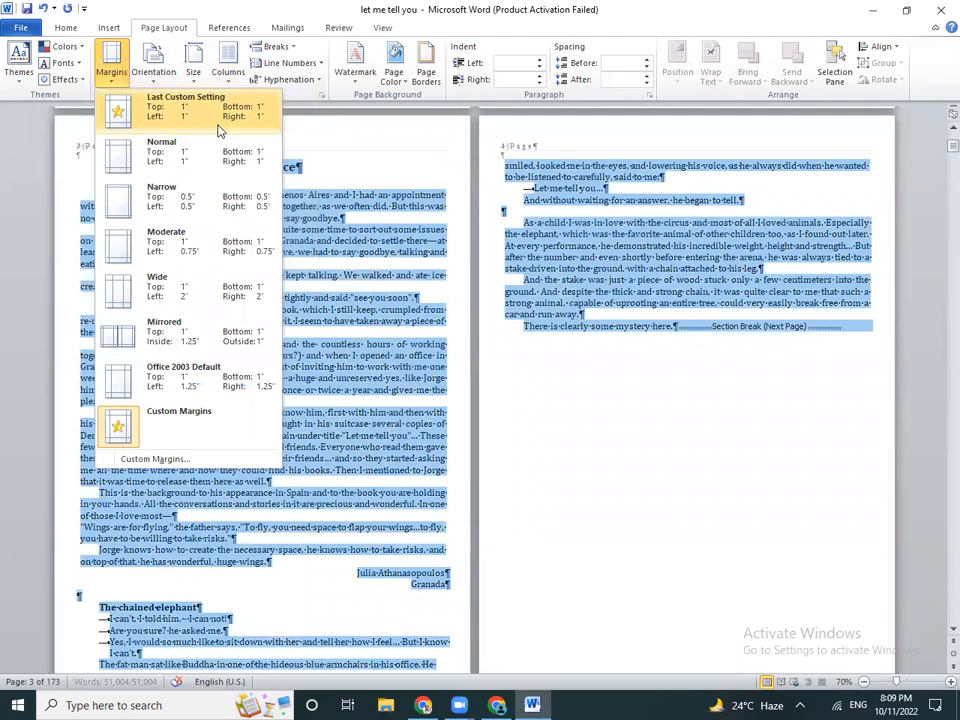
left_click(204, 155)
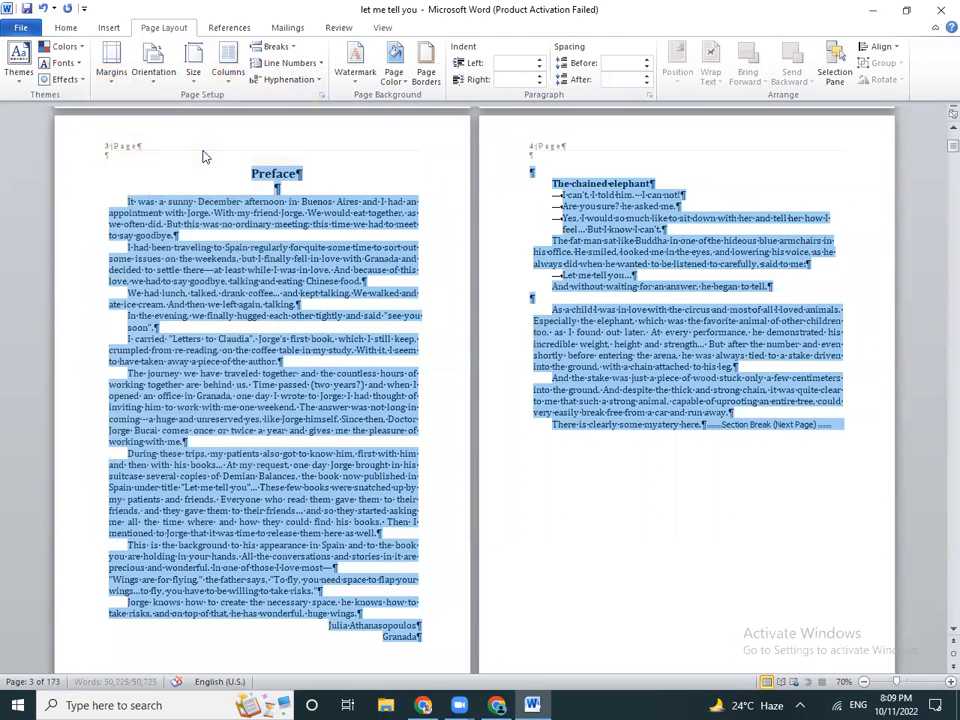
Set a custom paper size 6" wide by 9" high and apply it to the whole document
left_click(193, 70)
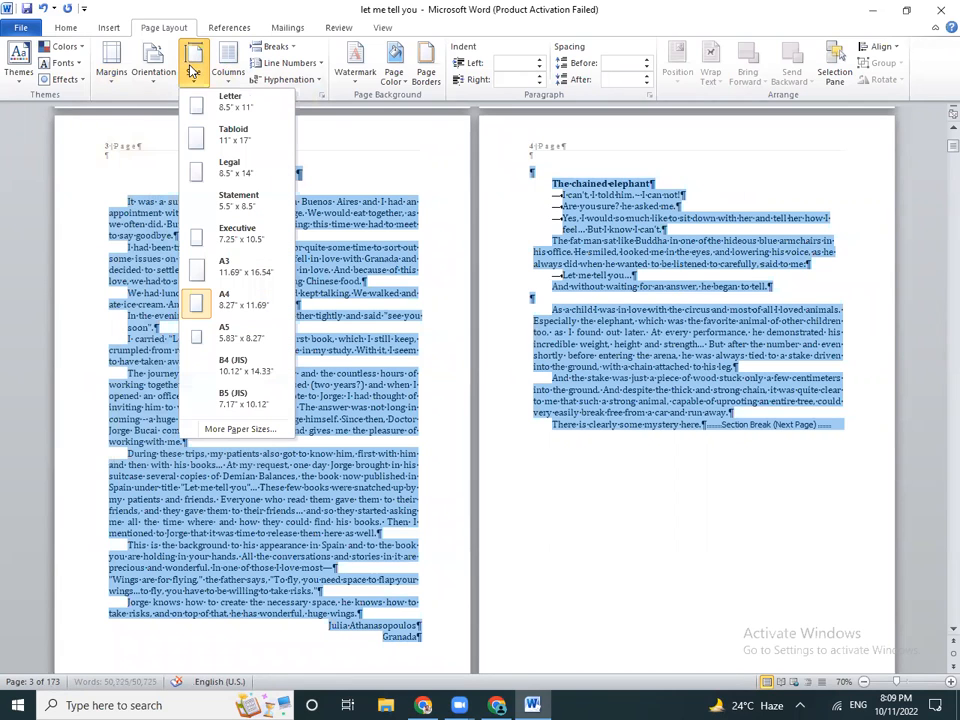
left_click(444, 175)
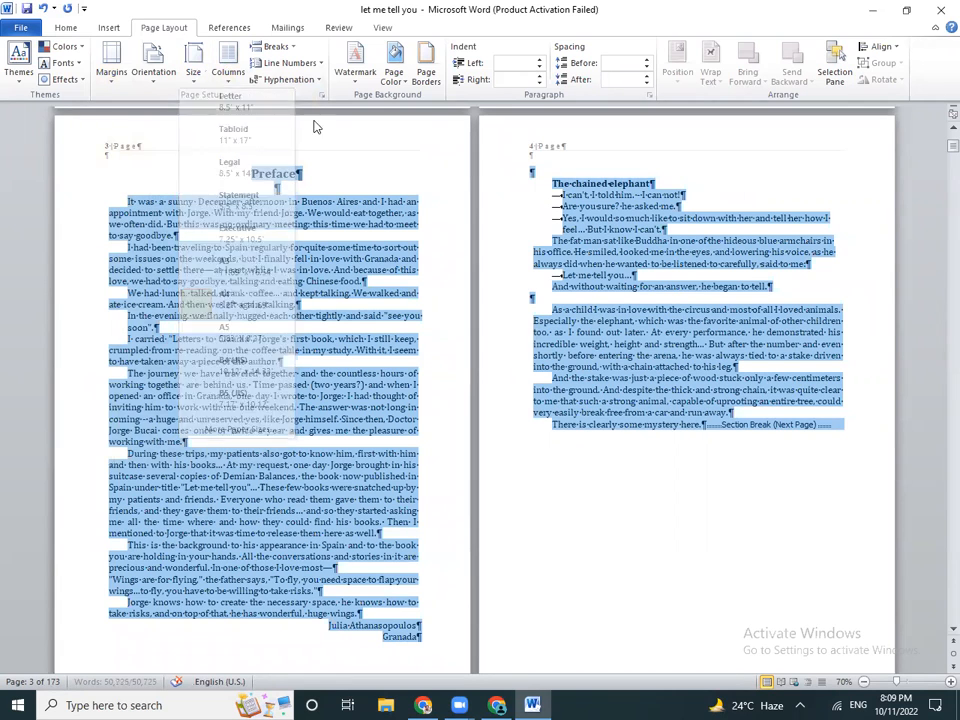
left_click(201, 70)
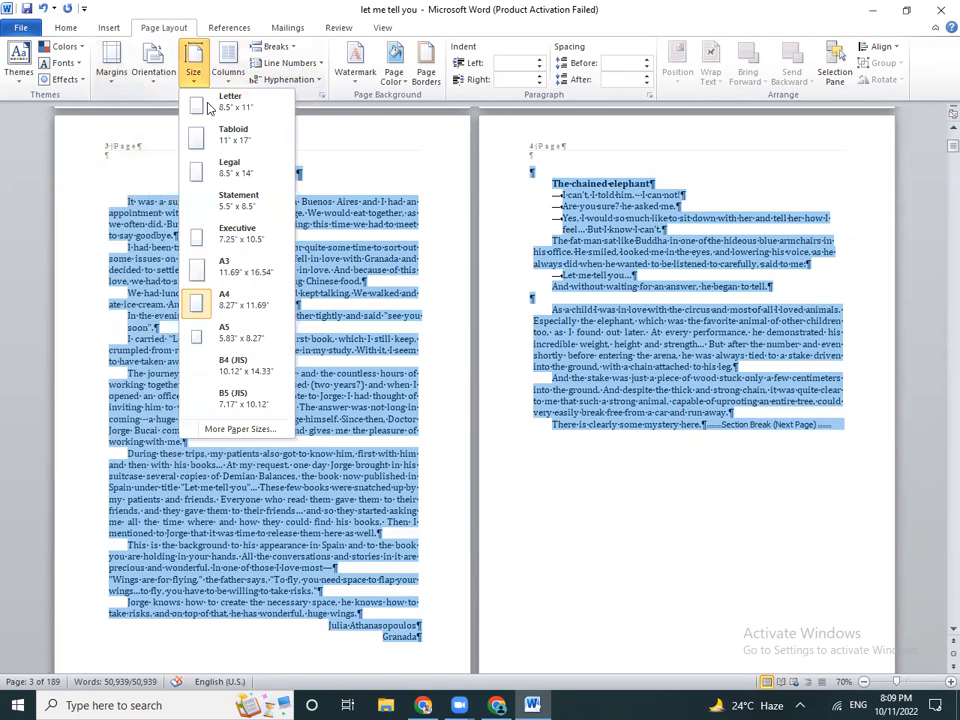
left_click(251, 432)
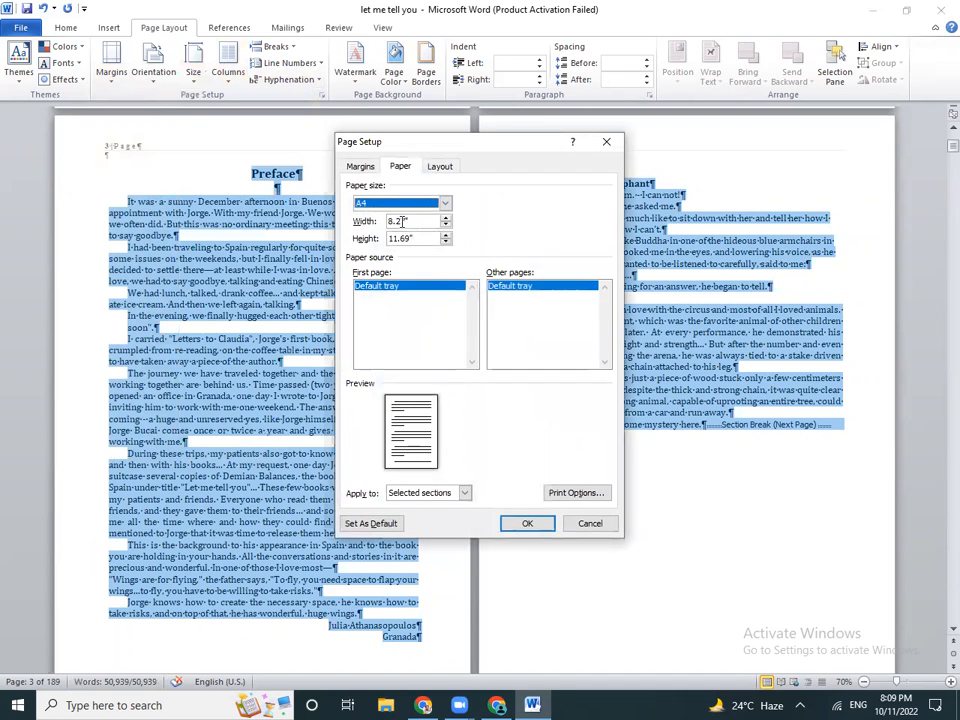
key("Tab")
type("5\"")
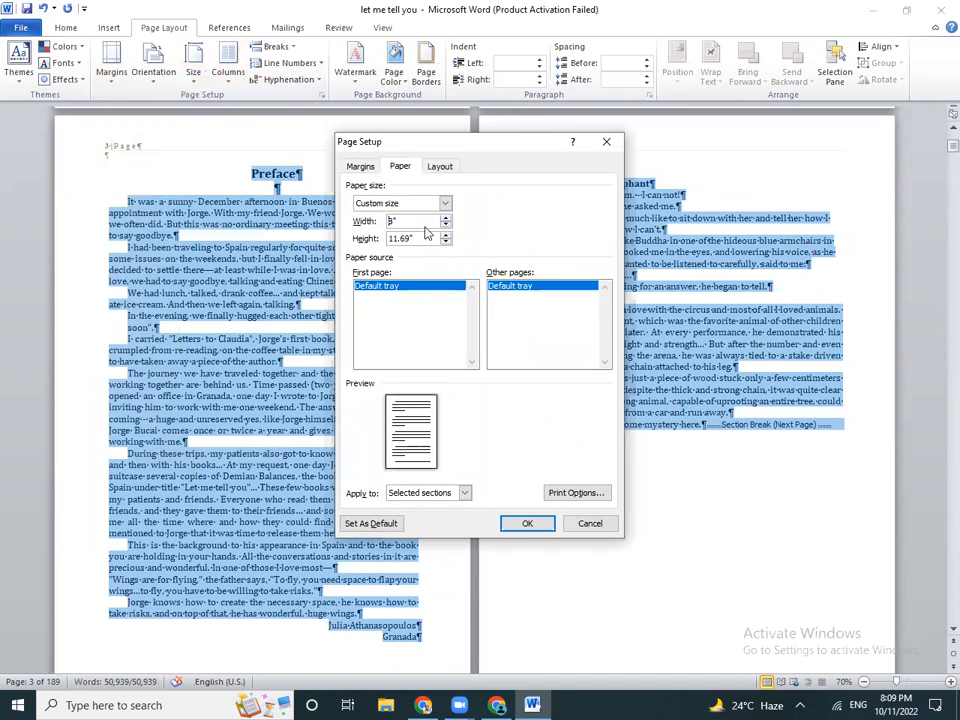
double_click(429, 238)
key("BackSpace")
left_click(393, 221)
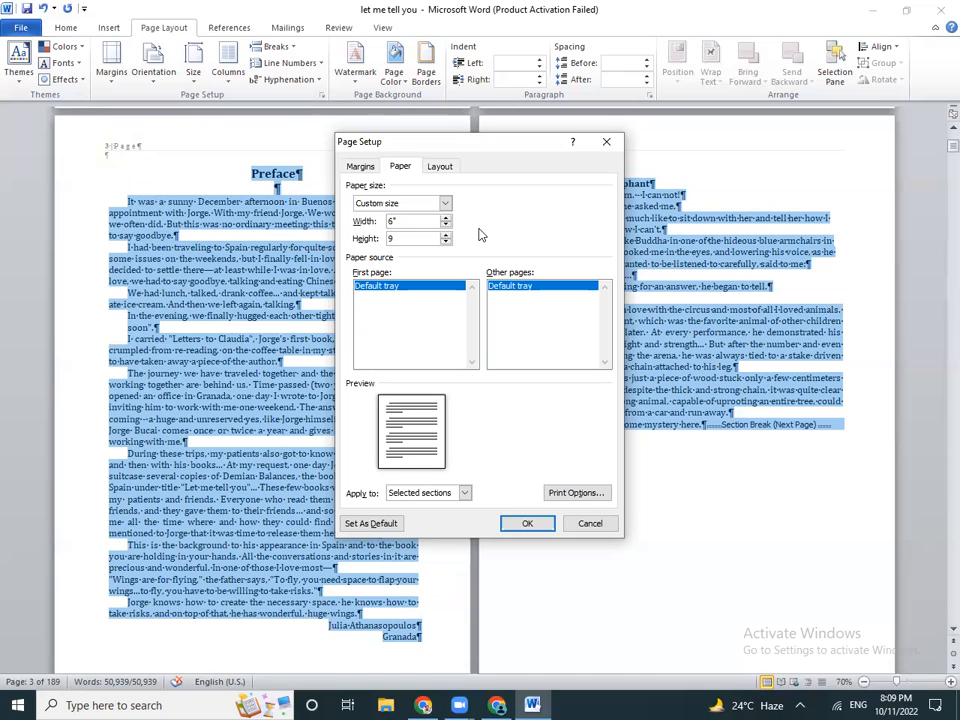
left_click(449, 492)
left_click(449, 522)
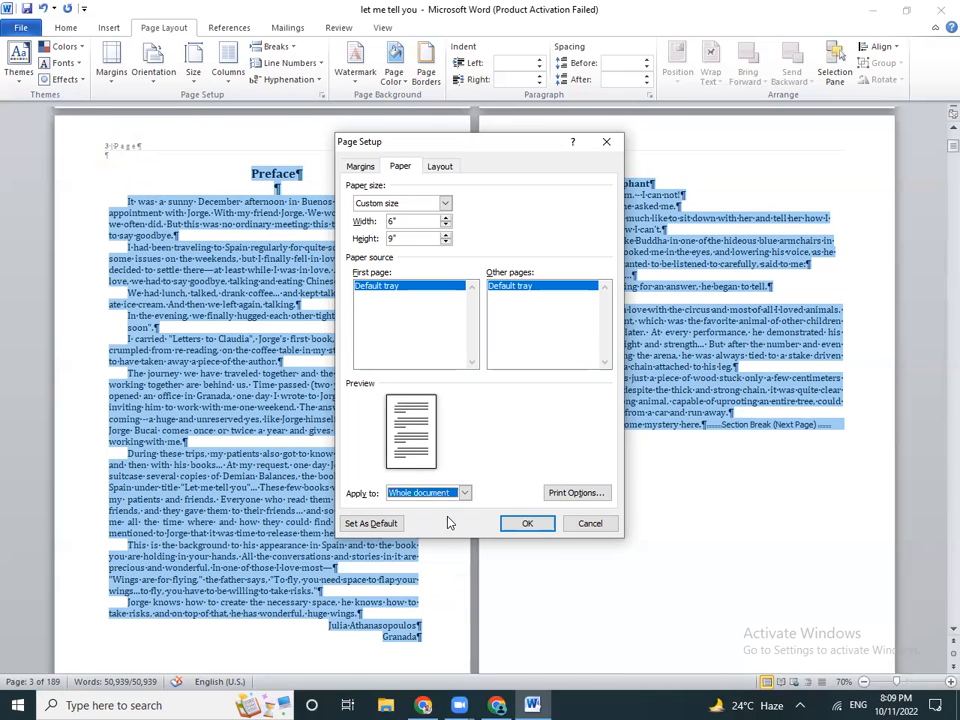
left_click(526, 523)
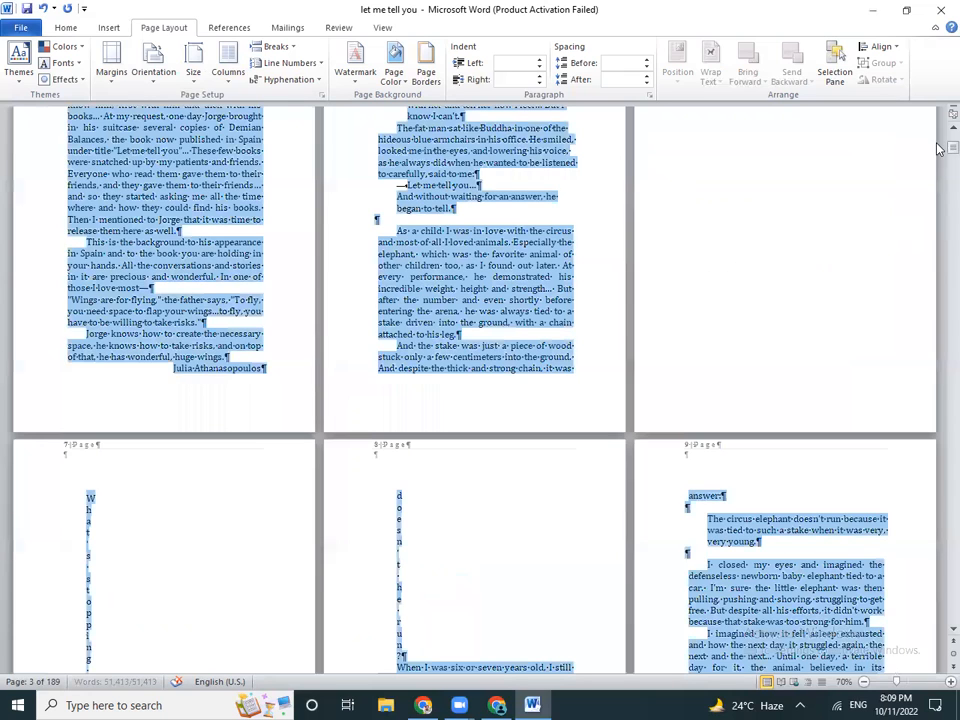
Reduce the left and right indents to 0" and the paragraph spacing before and after to 0 pt throughout the selected document
left_click_drag(938, 128, 938, 131)
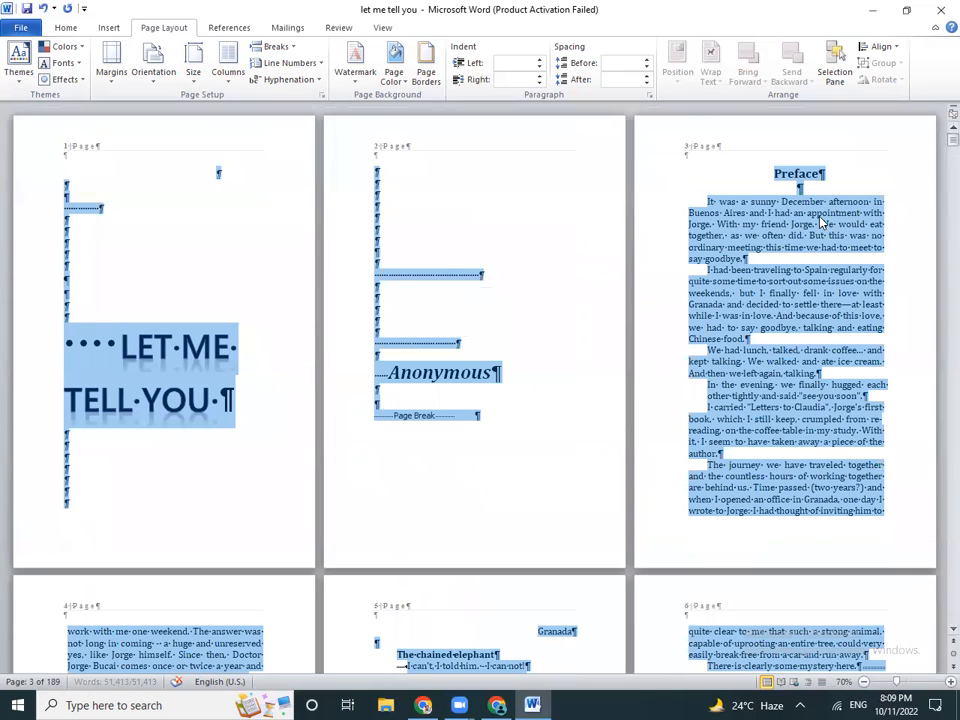
left_click(539, 66)
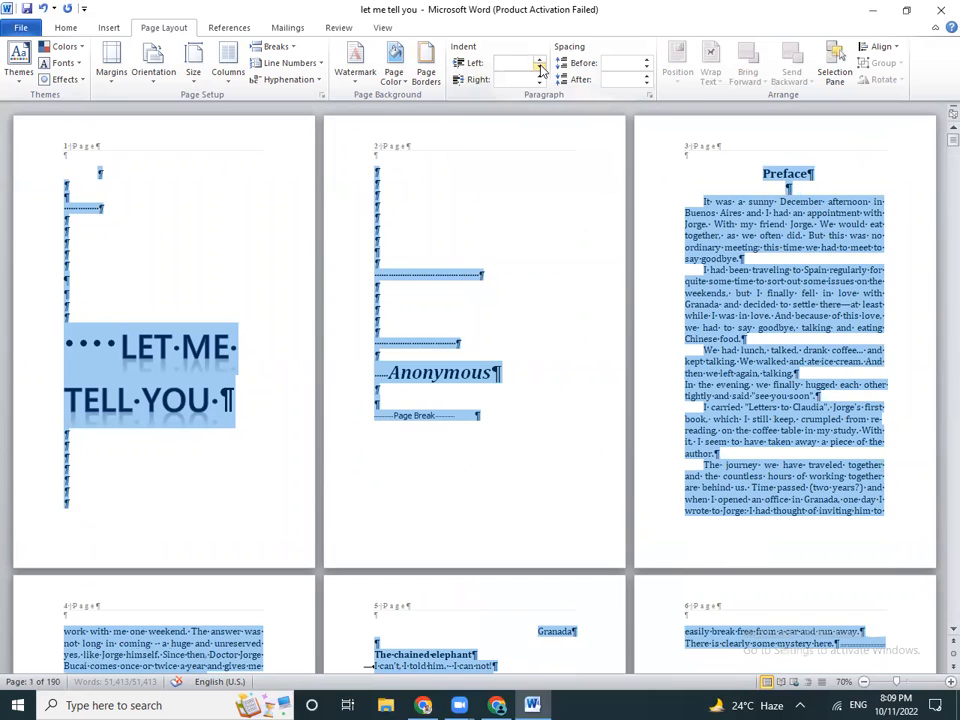
left_click(647, 67)
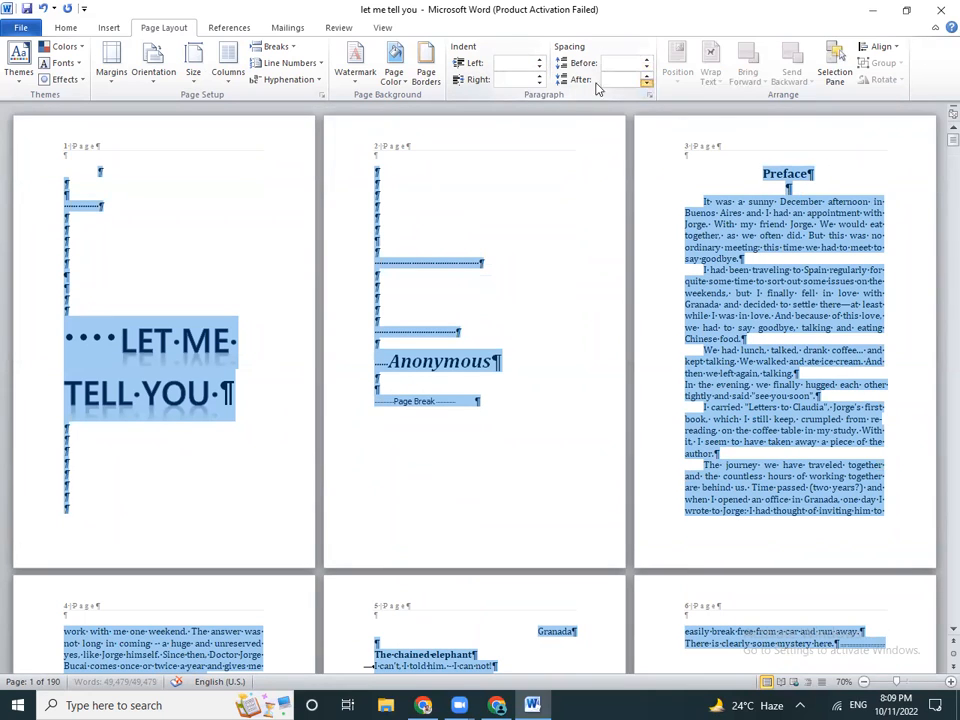
left_click(539, 84)
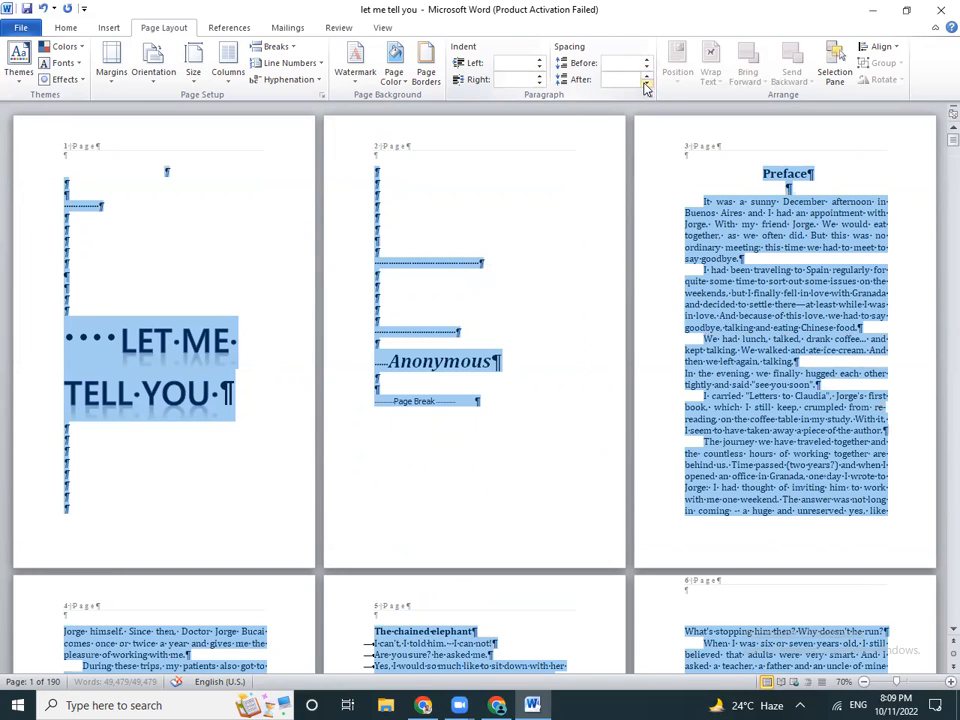
left_click(562, 314)
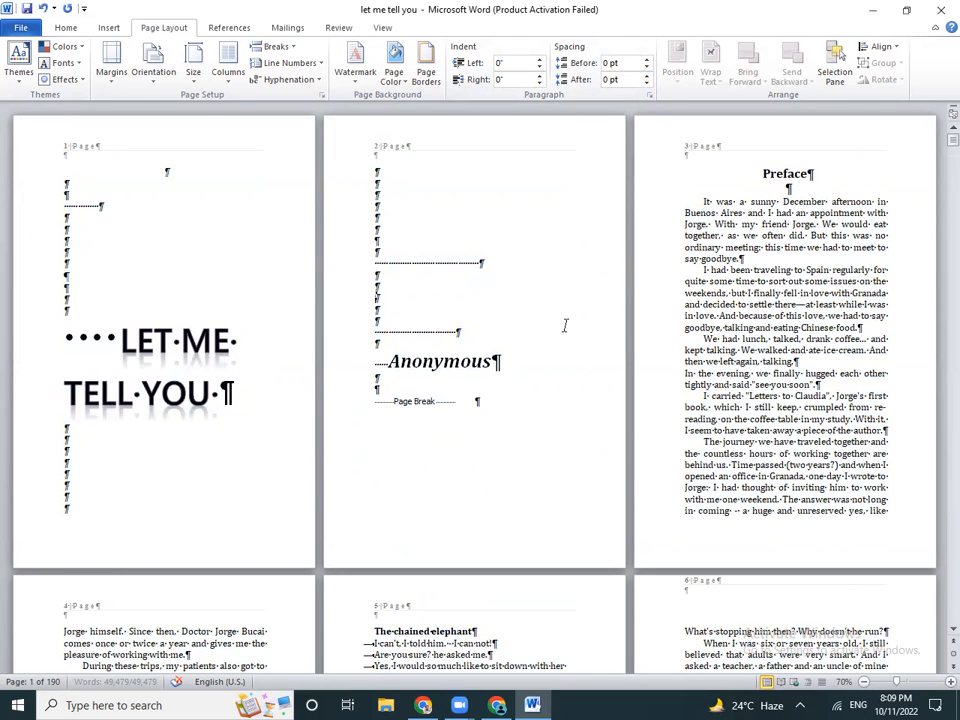
Reduce the font size of the book title on the first page to 28 pt so it fits on one line
double_click(34, 352)
left_click(66, 28)
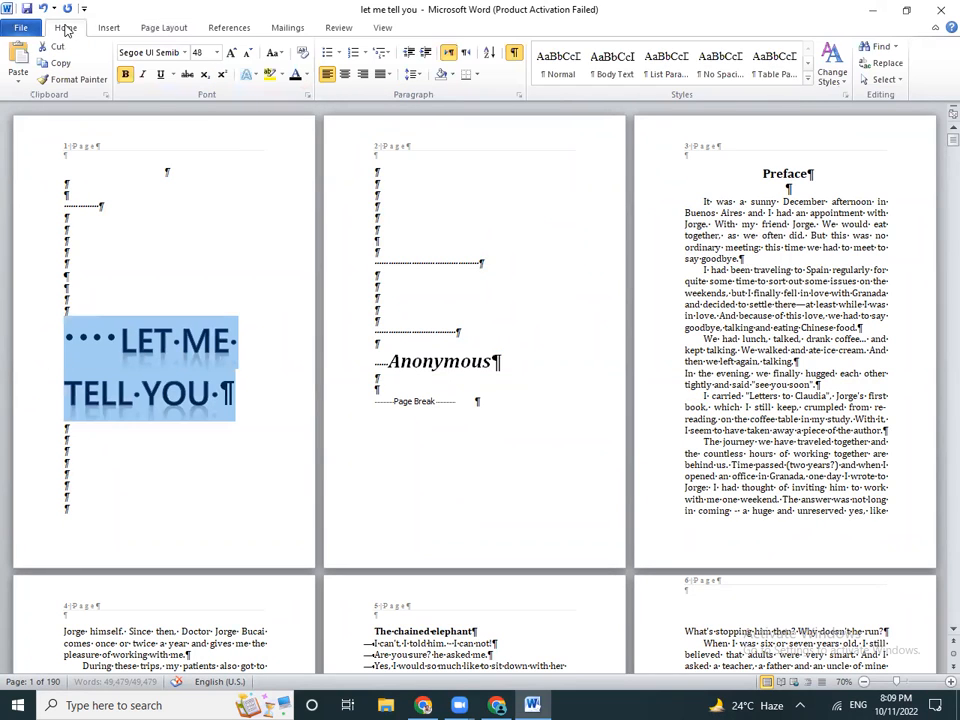
left_click(231, 53)
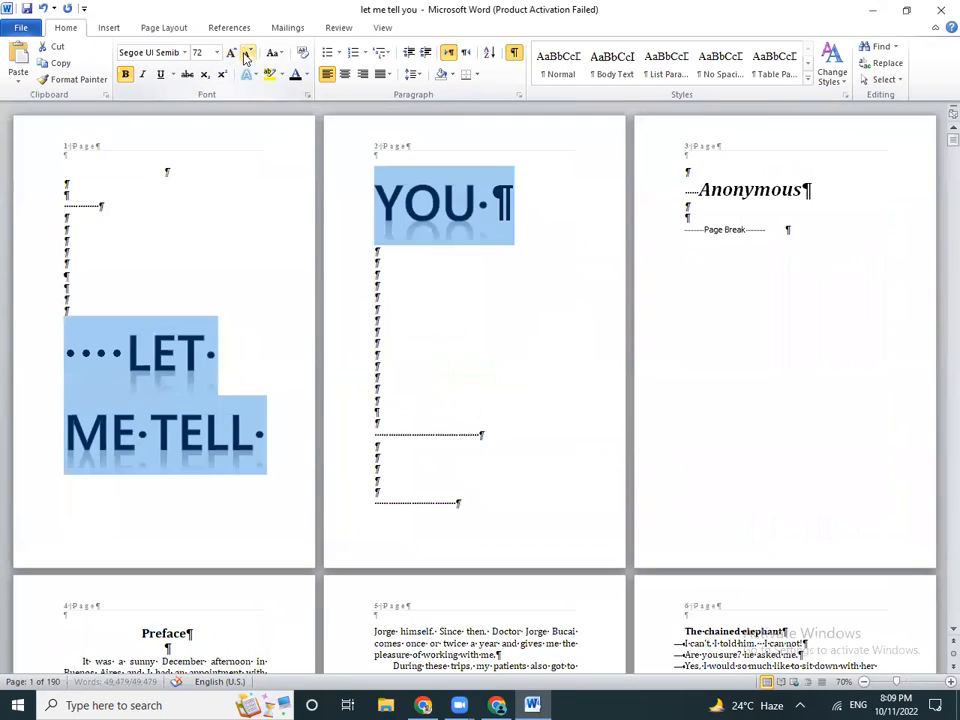
left_click(246, 54)
left_click(246, 54)
left_click(246, 54)
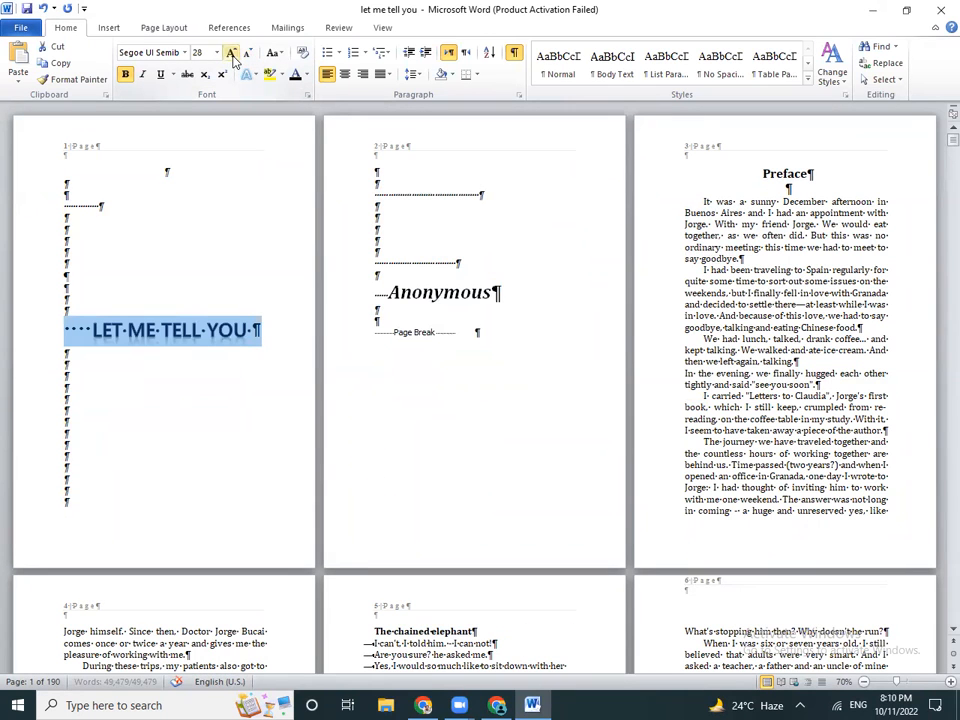
Delete the surplus empty and space-filled lines above the book title and between the title and Anonymous
left_click(32, 446)
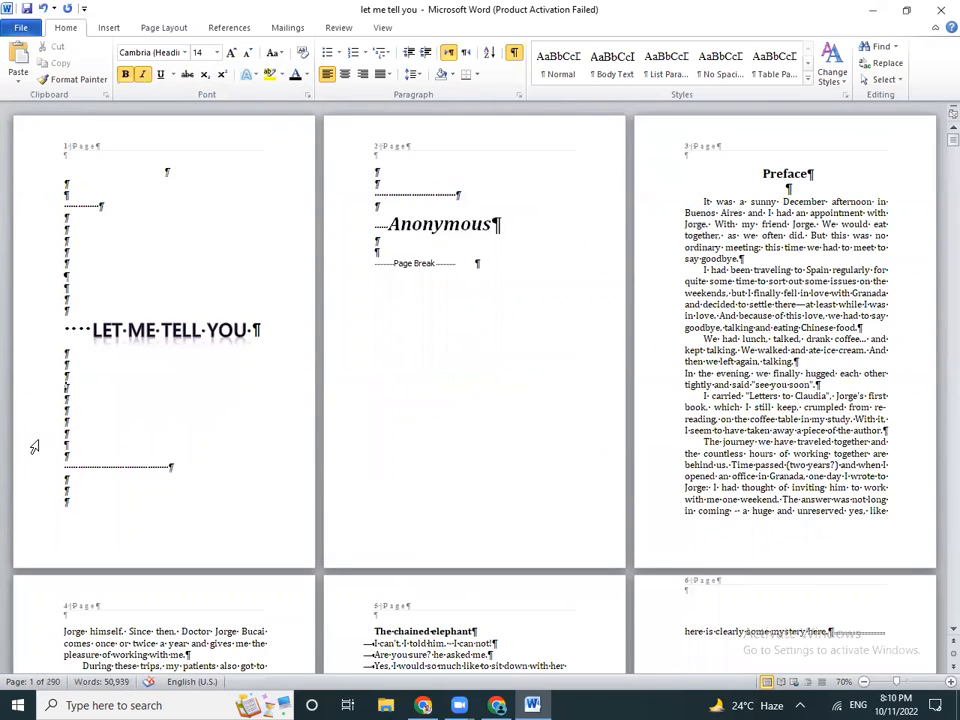
left_click_drag(36, 428, 38, 472)
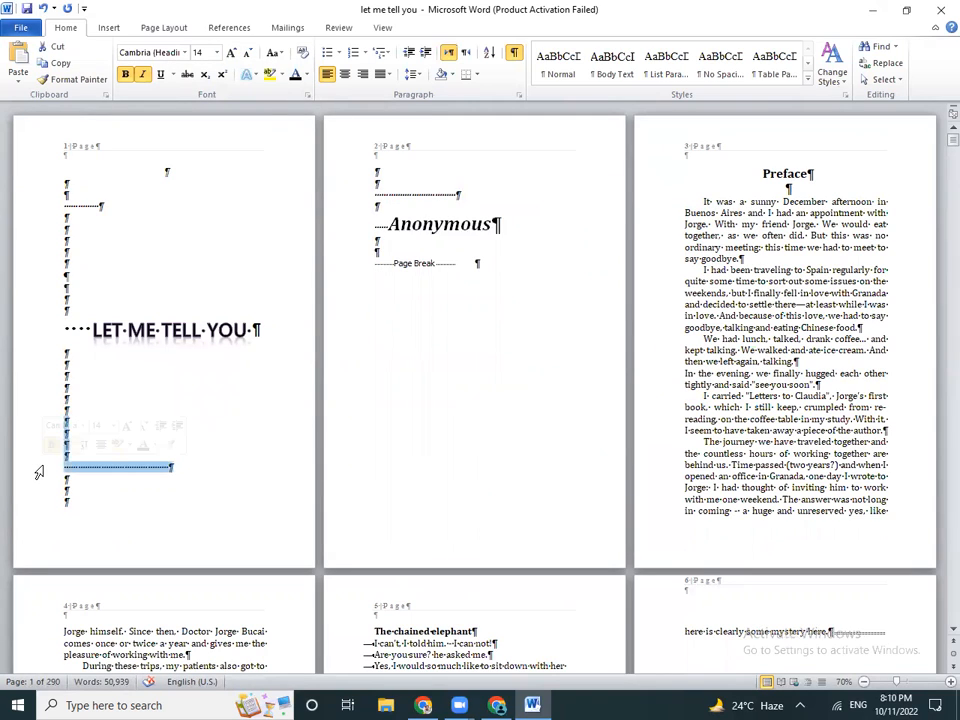
key("Delete")
left_click_drag(40, 354, 65, 486)
key("Delete")
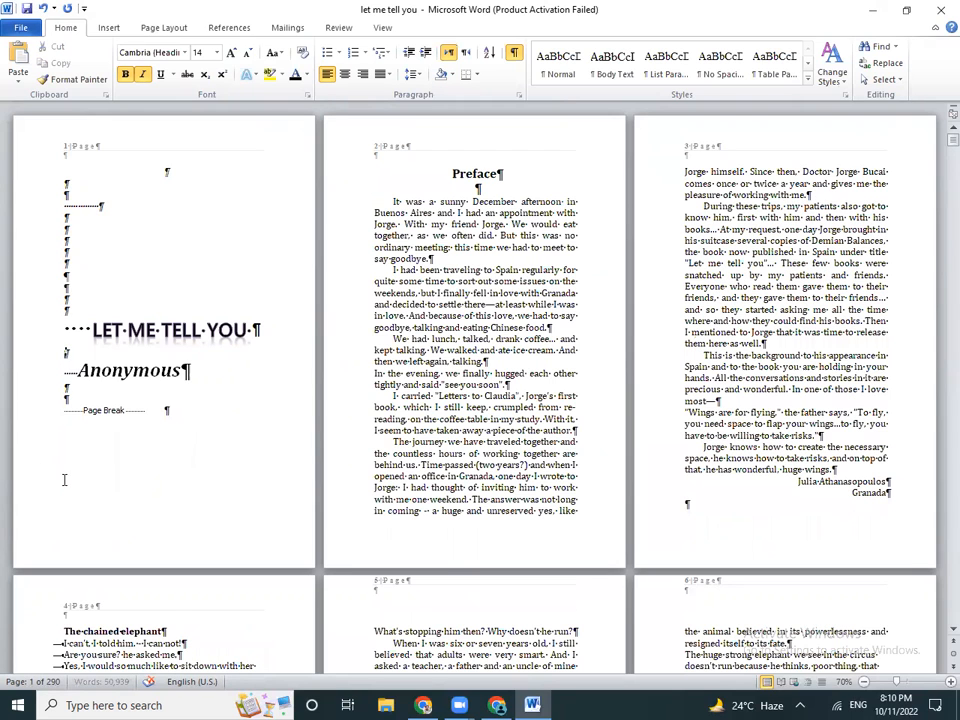
left_click_drag(57, 189, 57, 317)
key("Delete")
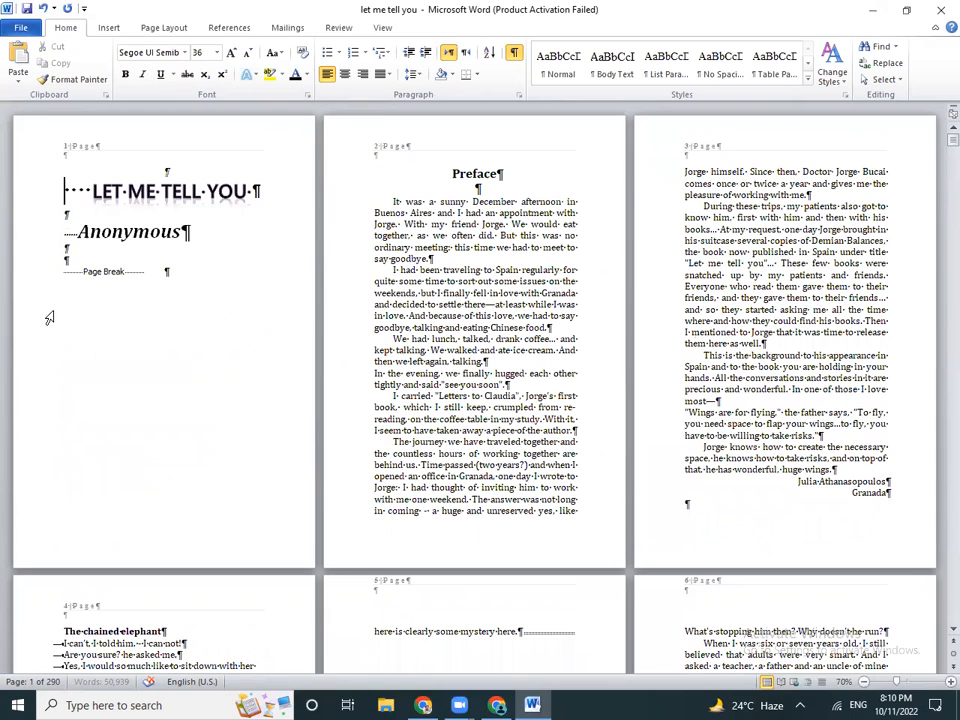
Insert 13 empty lines between the book title and Anonymous on the first page
key("Return")
key("Return")
key("Return")
key("Return")
key("Return")
key("Return")
key("Return")
key("Return")
key("Return")
key("Return")
key("Return")
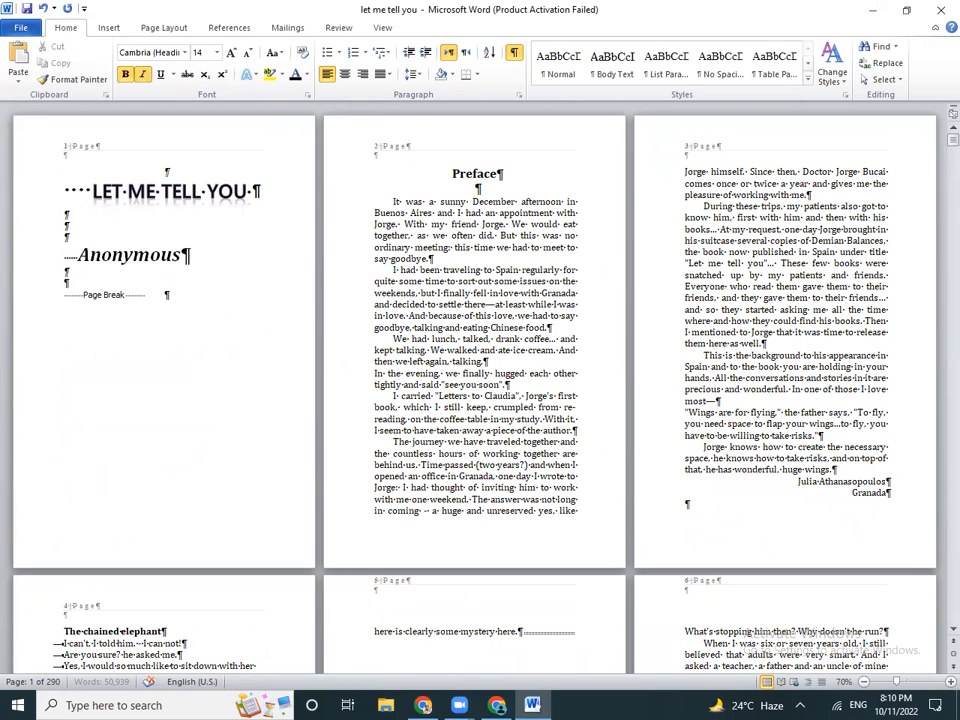
key("Return")
key("Return")
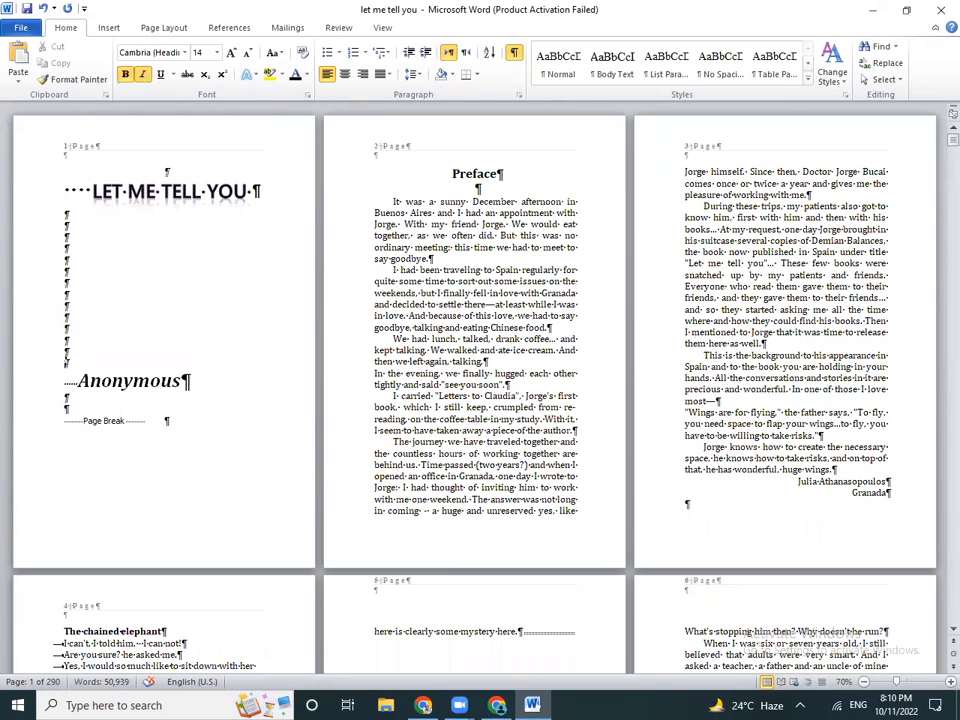
Reduce the font size of the Anonymous line on the title page to 22 pt
left_click(20, 380)
left_click(248, 53)
left_click(248, 53)
left_click(248, 53)
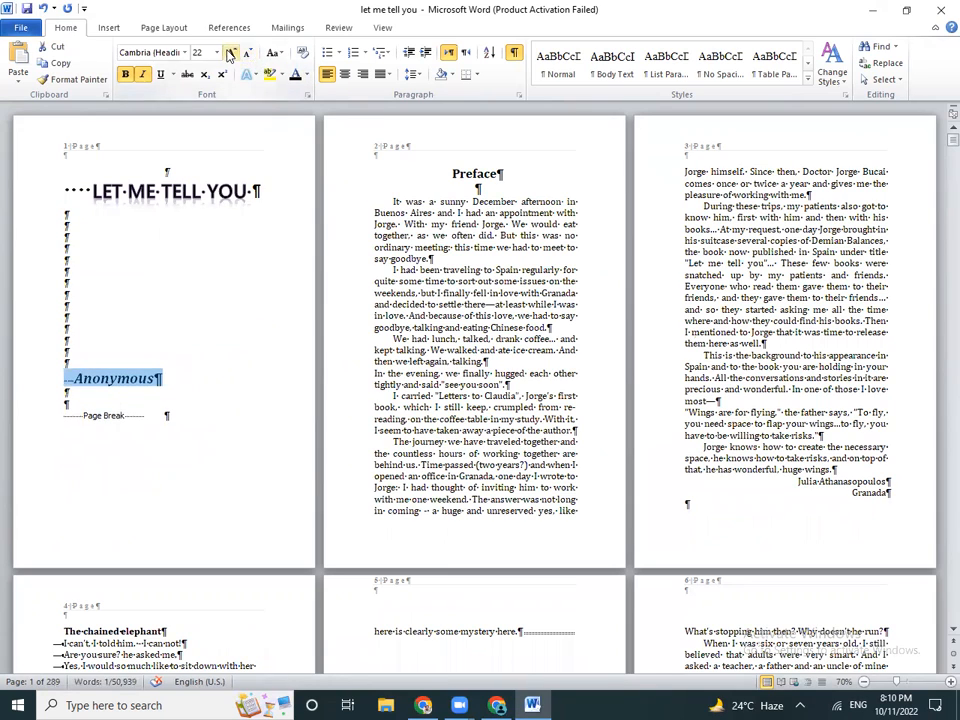
left_click(285, 250)
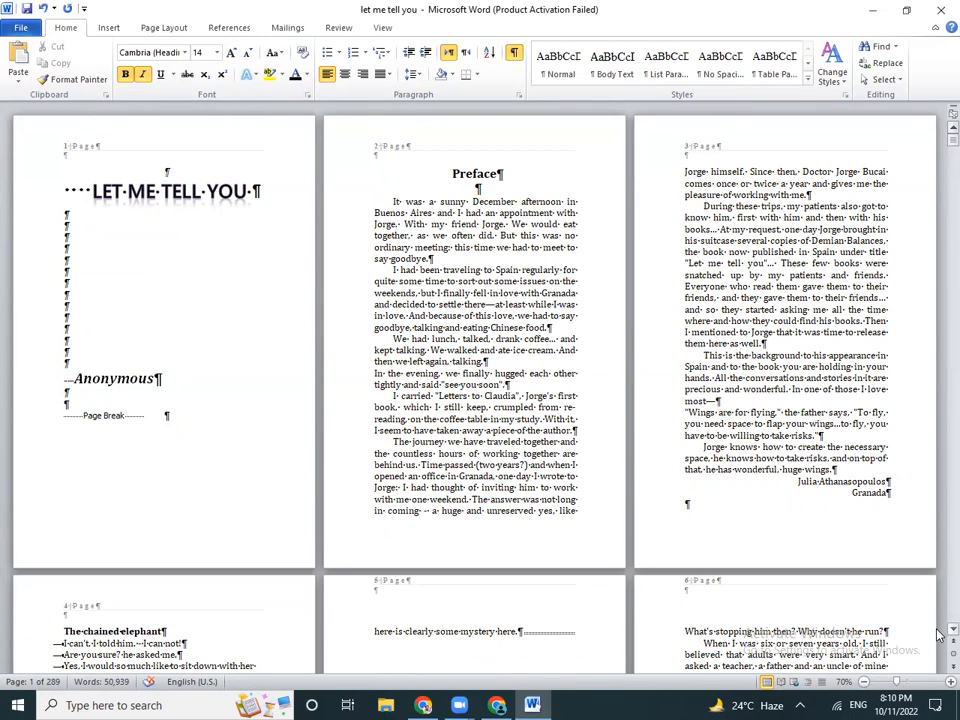
Add space before and after every paragraph in the whole document
scroll(940, 634, "down", 5)
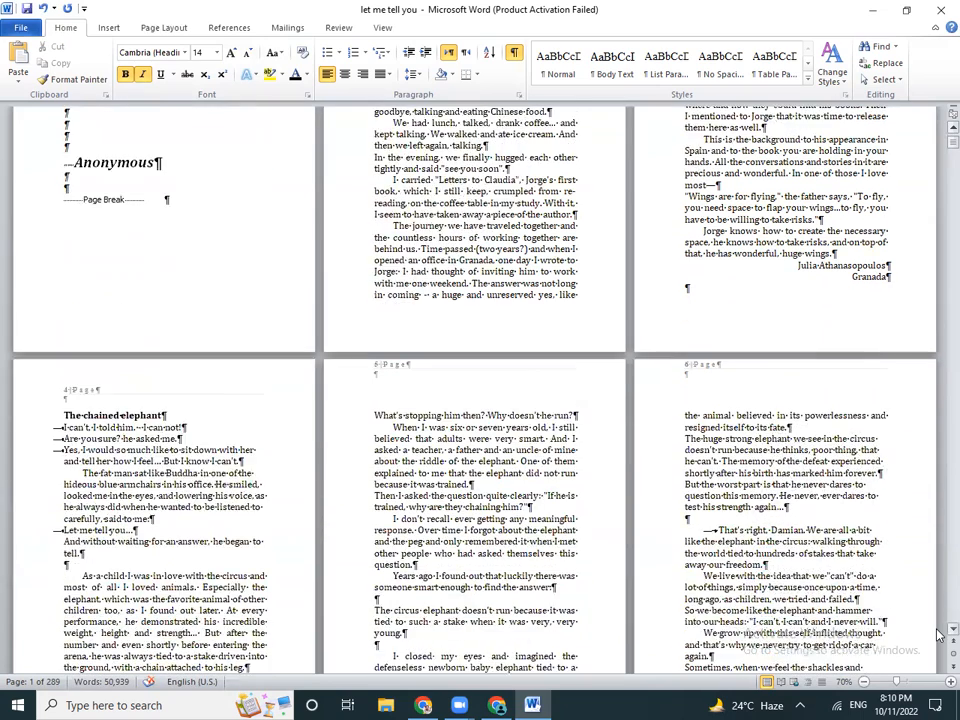
scroll(940, 634, "down", 1)
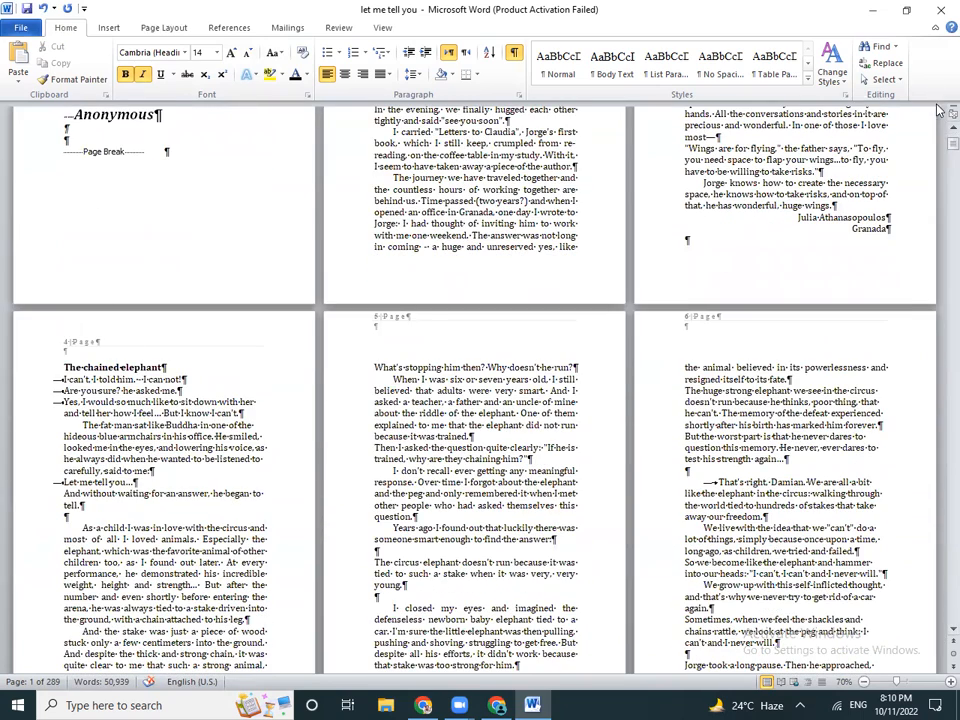
scroll(938, 120, "up", 1)
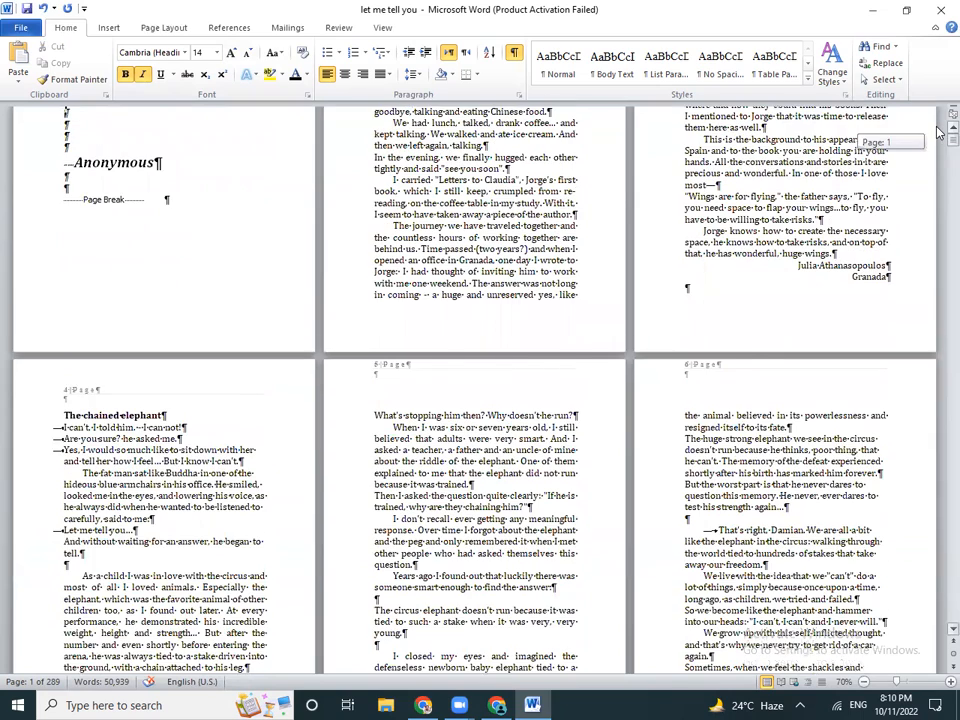
scroll(938, 130, "up", 5)
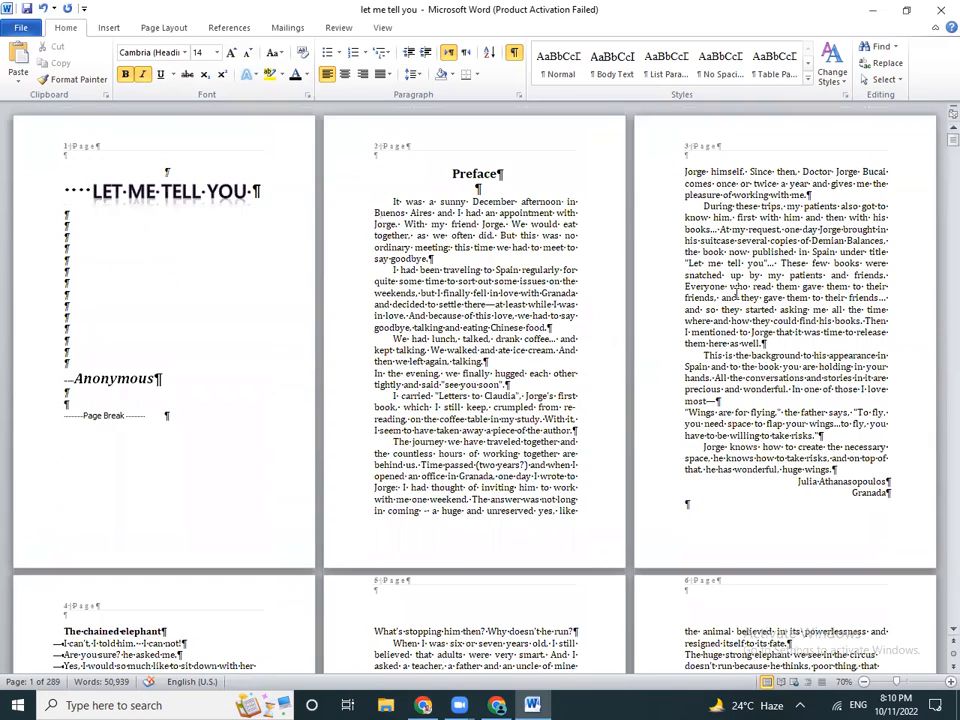
key("ctrl+a")
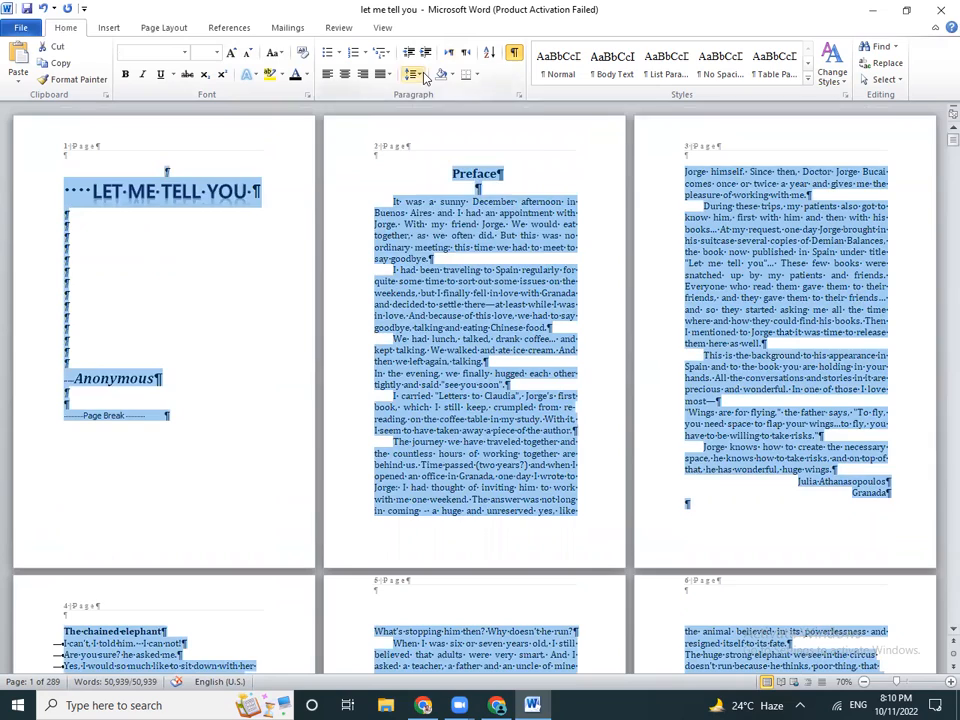
left_click(422, 76)
left_click(417, 80)
left_click(416, 77)
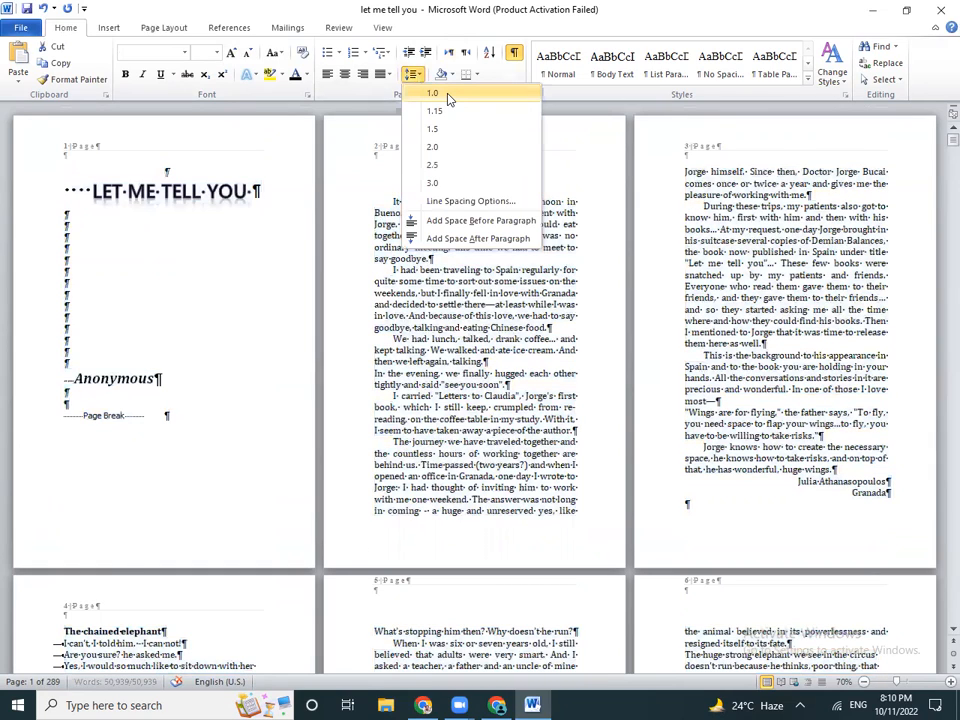
left_click(445, 220)
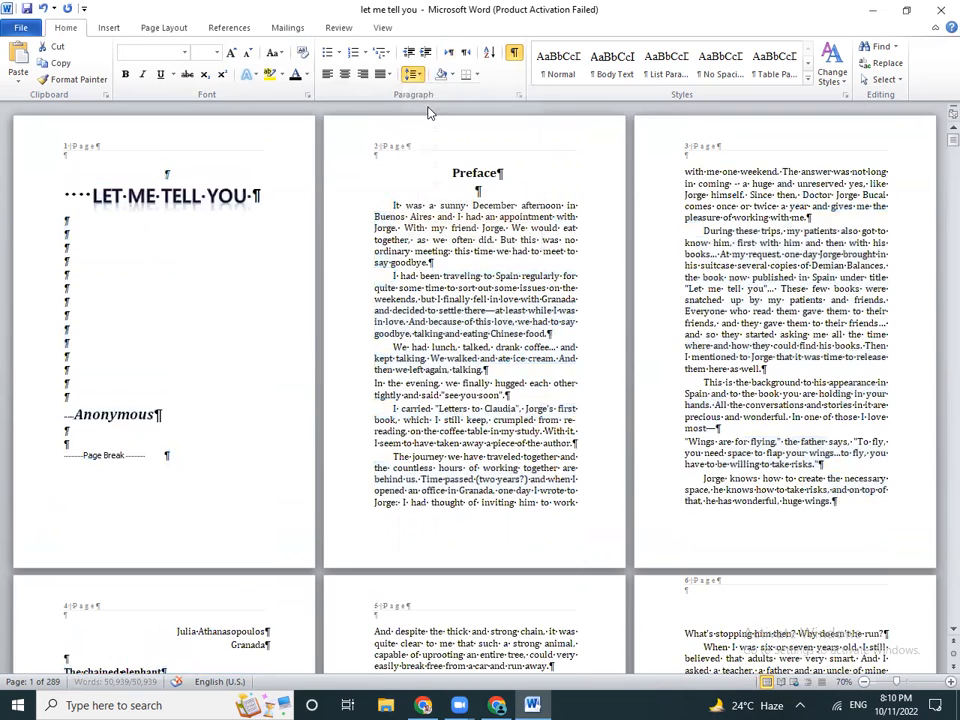
left_click(413, 74)
left_click(442, 238)
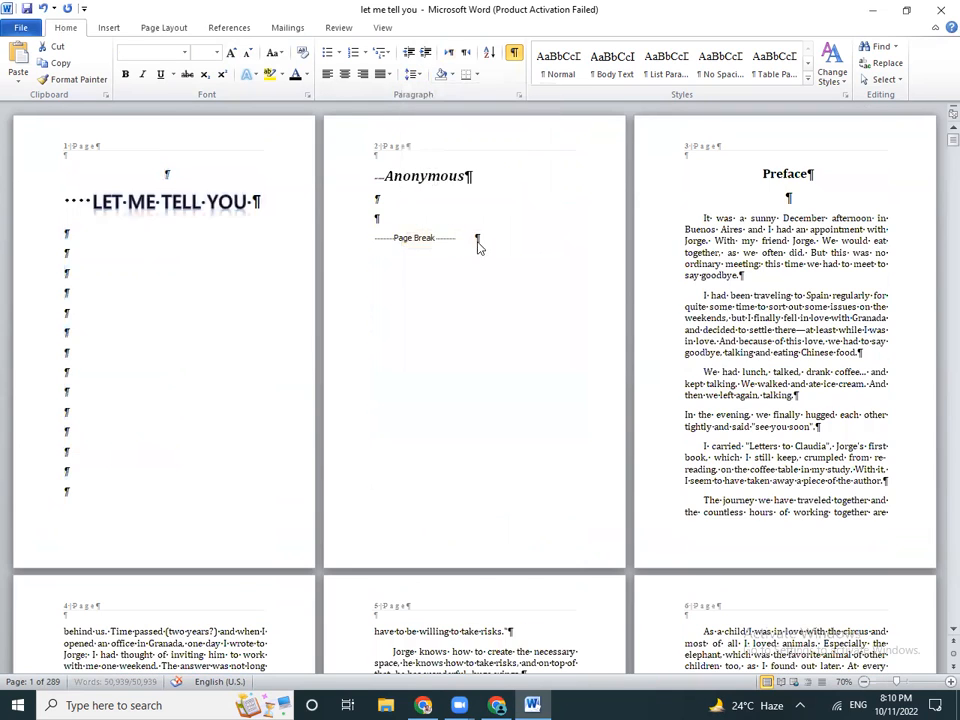
left_click(525, 342)
Delete five empty lines between the book title and Anonymous to bring Anonymous back onto the title page
left_click_drag(57, 322, 50, 232)
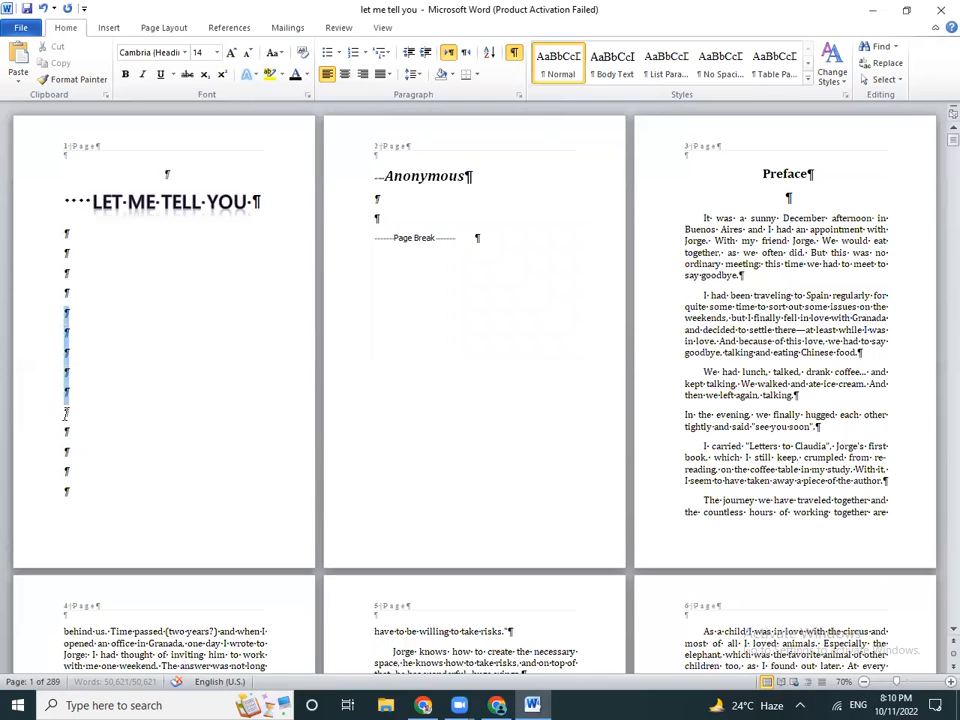
key("Delete")
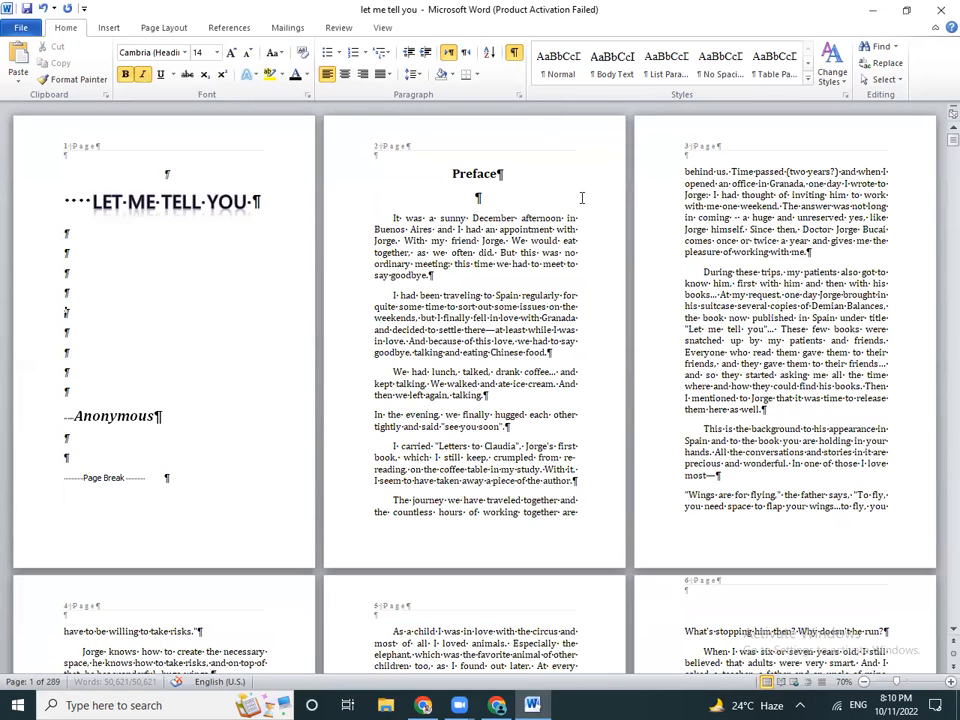
left_click(582, 197)
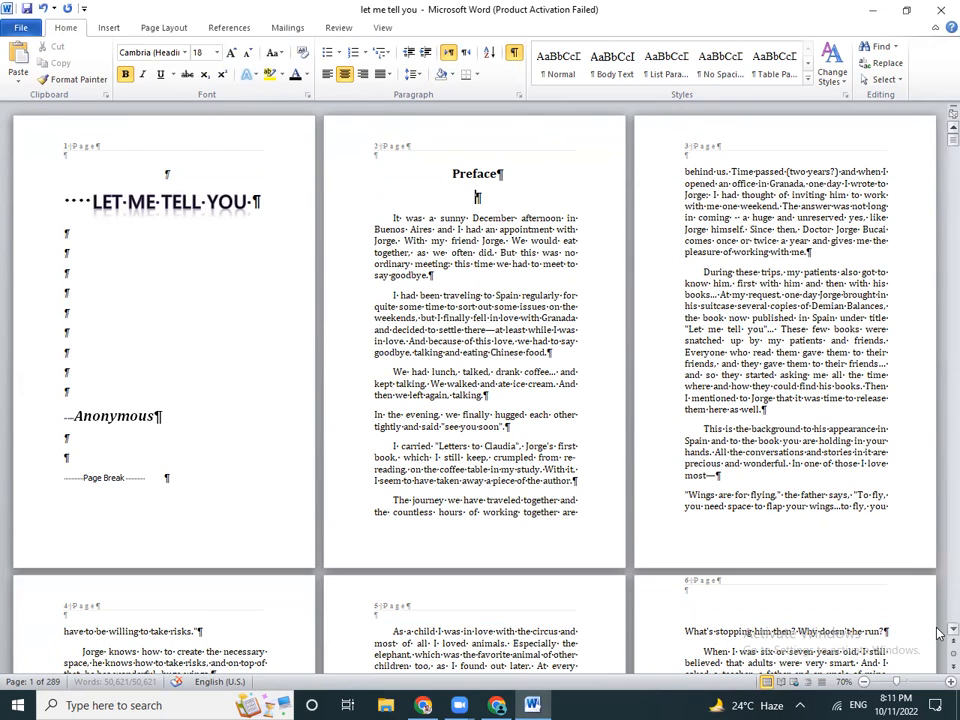
Open the Section 2 header on page 6 for editing
scroll(940, 636, "down", 2)
scroll(940, 636, "down", 4)
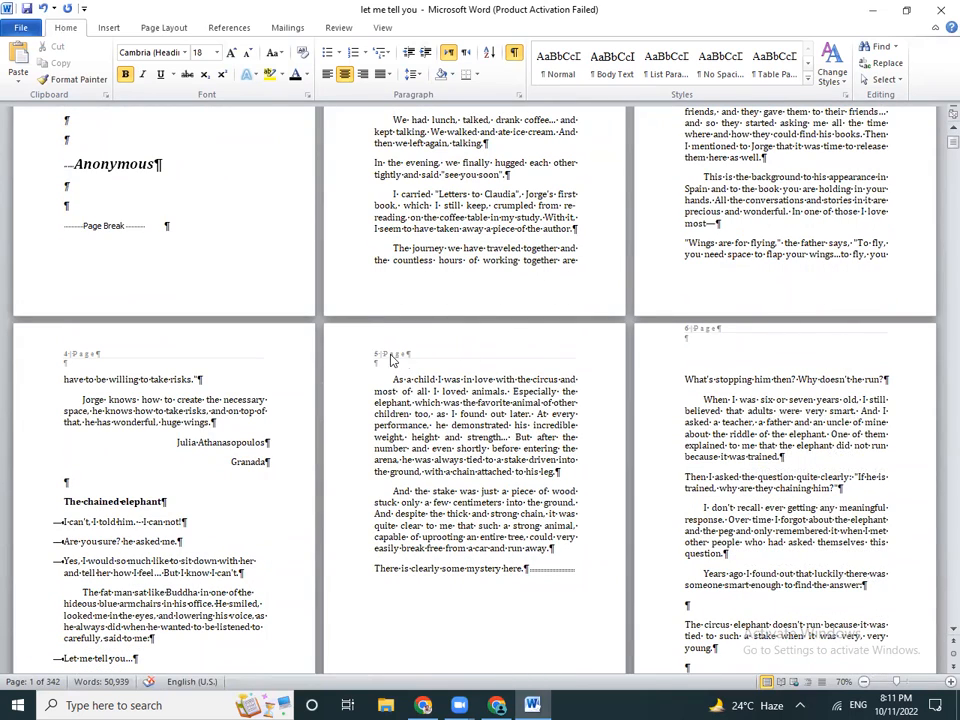
double_click(742, 340)
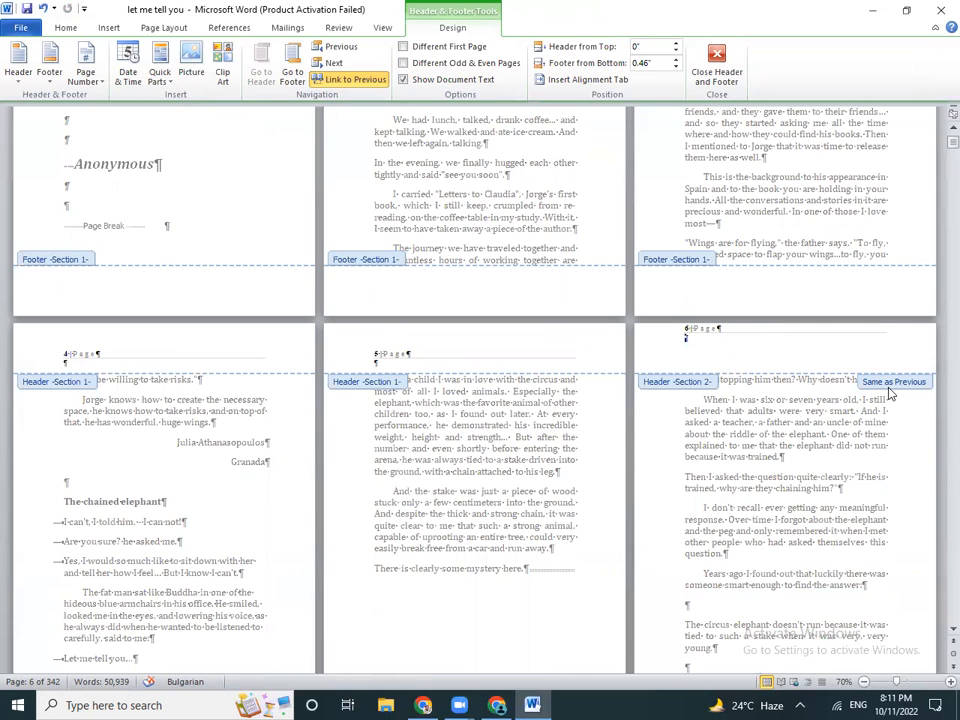
left_click(360, 84)
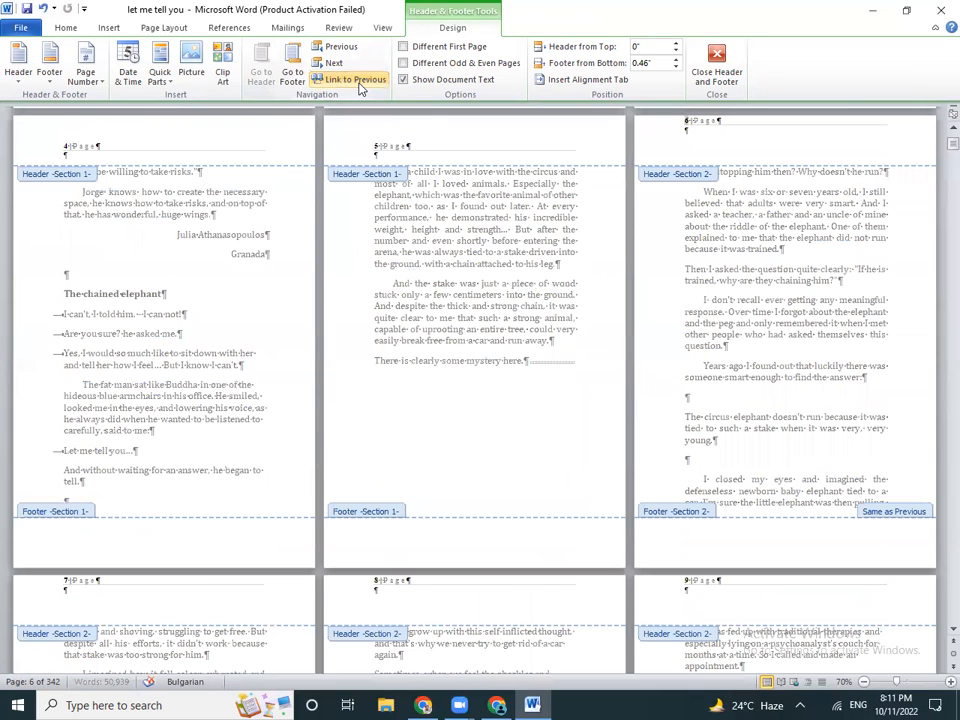
left_click(352, 82)
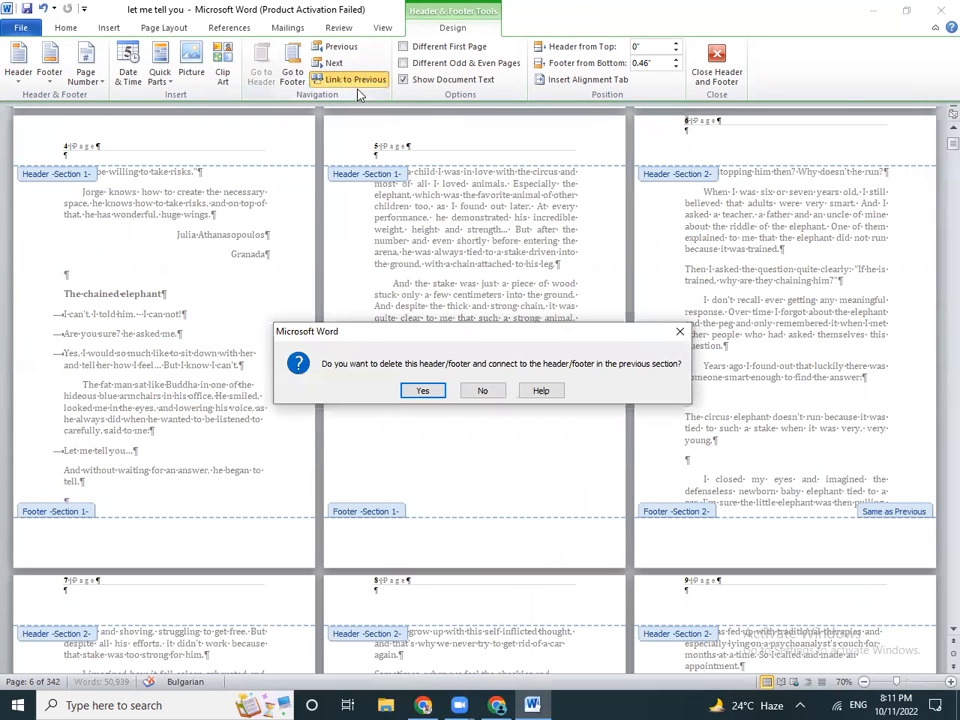
left_click(424, 391)
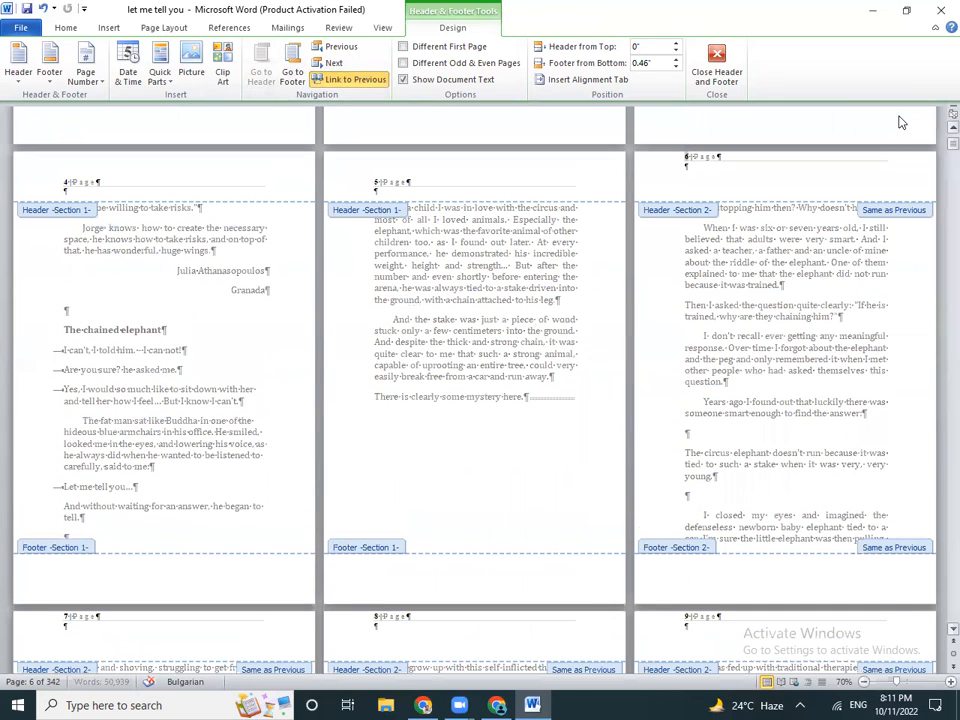
Set the Section 2 header distance from the top and footer distance from the bottom to 0.5" each
left_click(677, 43)
left_click(677, 43)
left_click(677, 43)
left_click(677, 43)
left_click(677, 43)
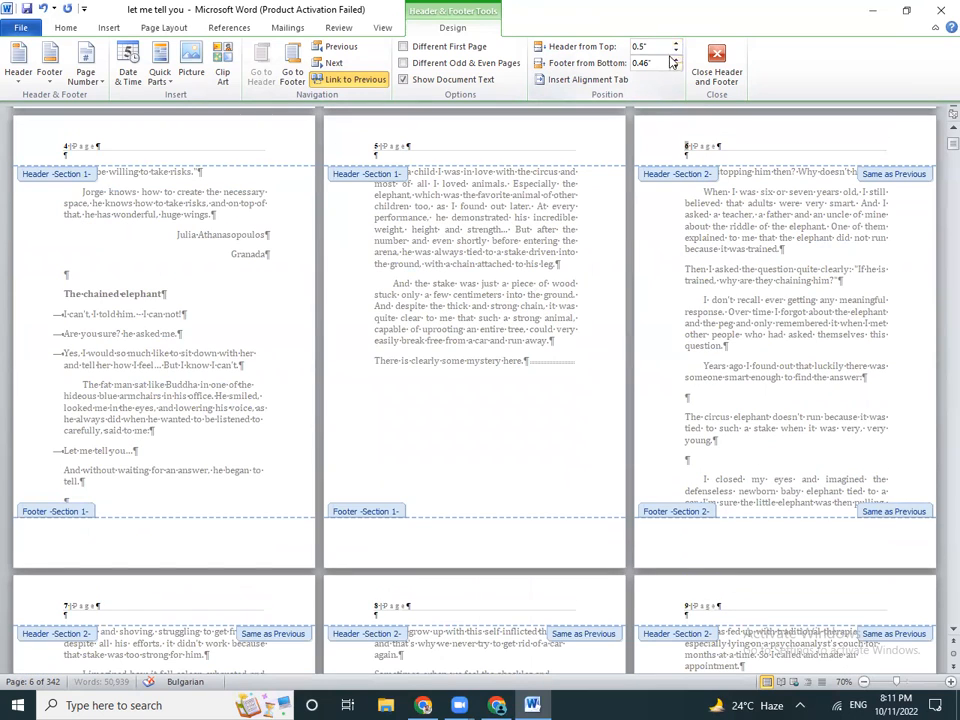
left_click(676, 58)
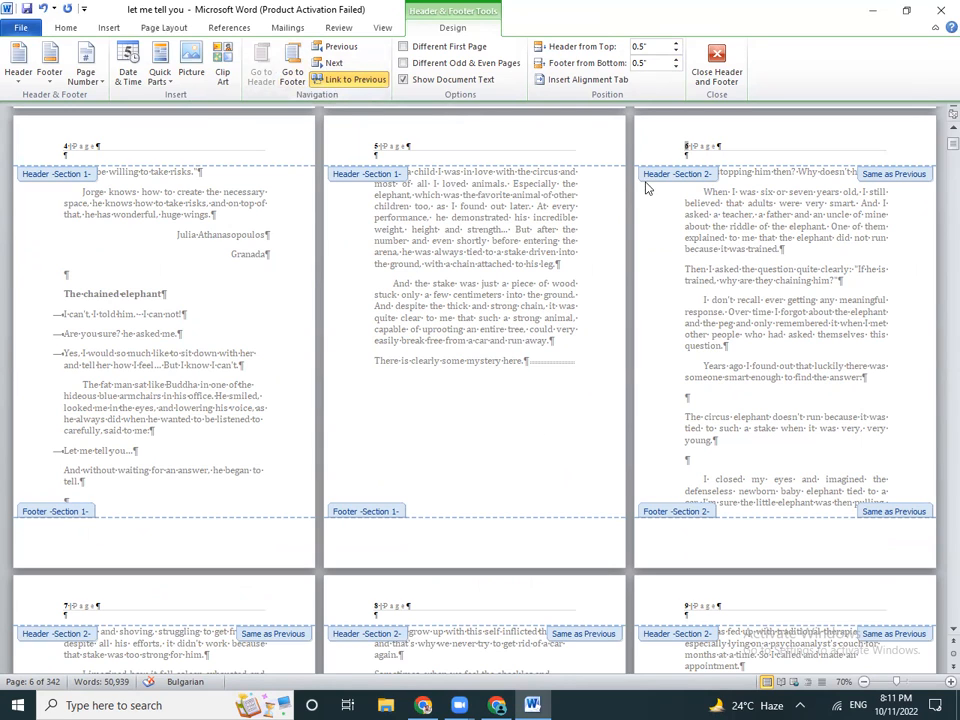
Set Section 3's header from top and footer from bottom, starting on page 10, to 0.5" each
scroll(940, 135, "up", 1)
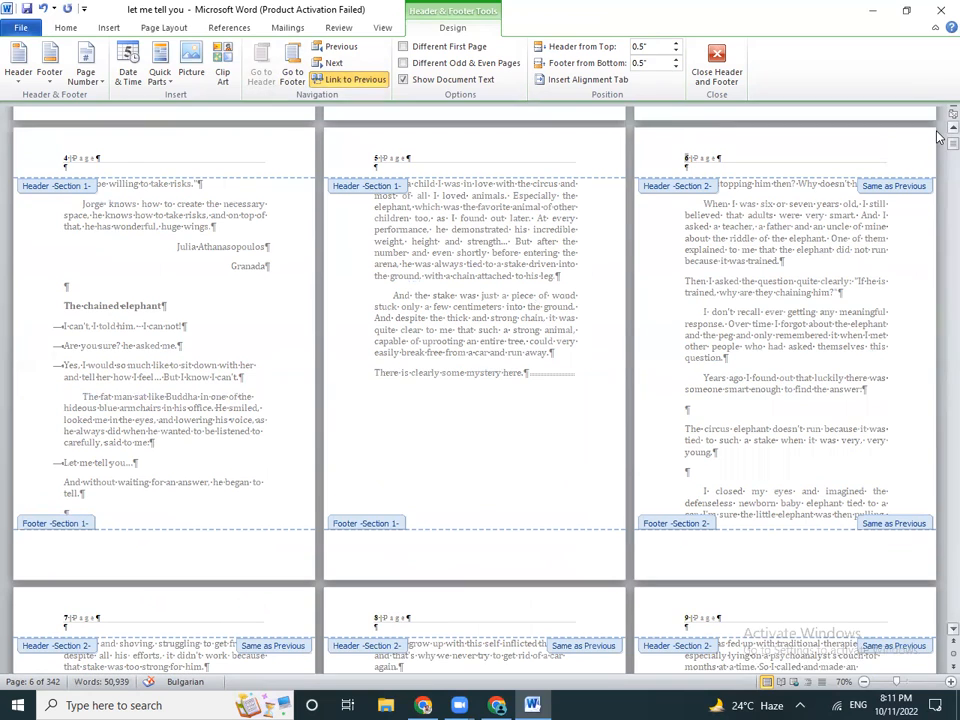
scroll(634, 124, "up", 1)
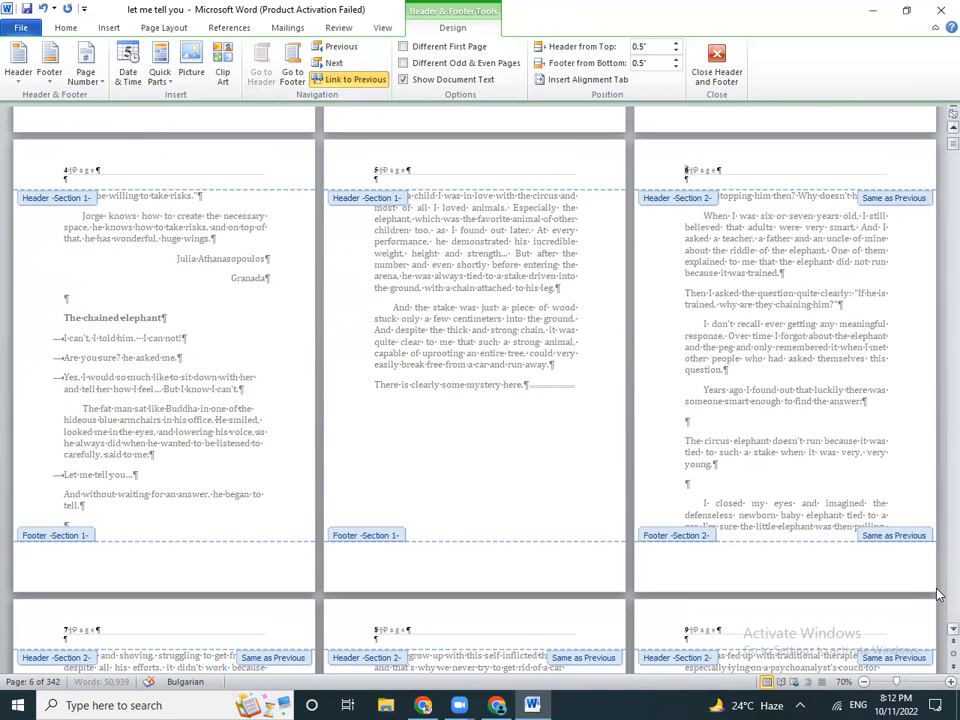
scroll(938, 631, "down", 5)
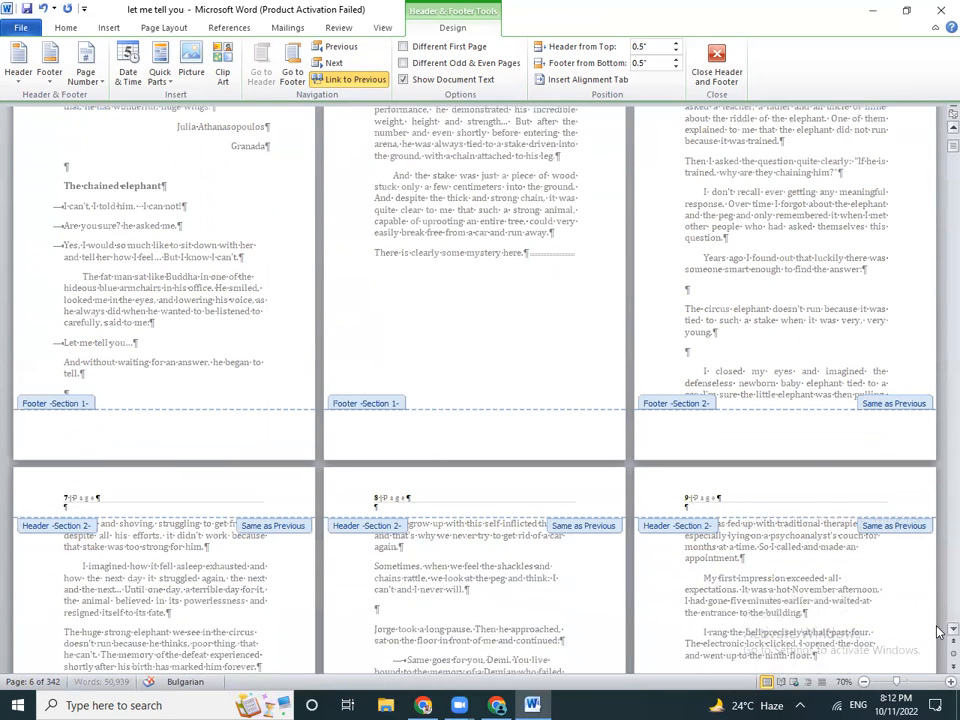
scroll(938, 631, "down", 8)
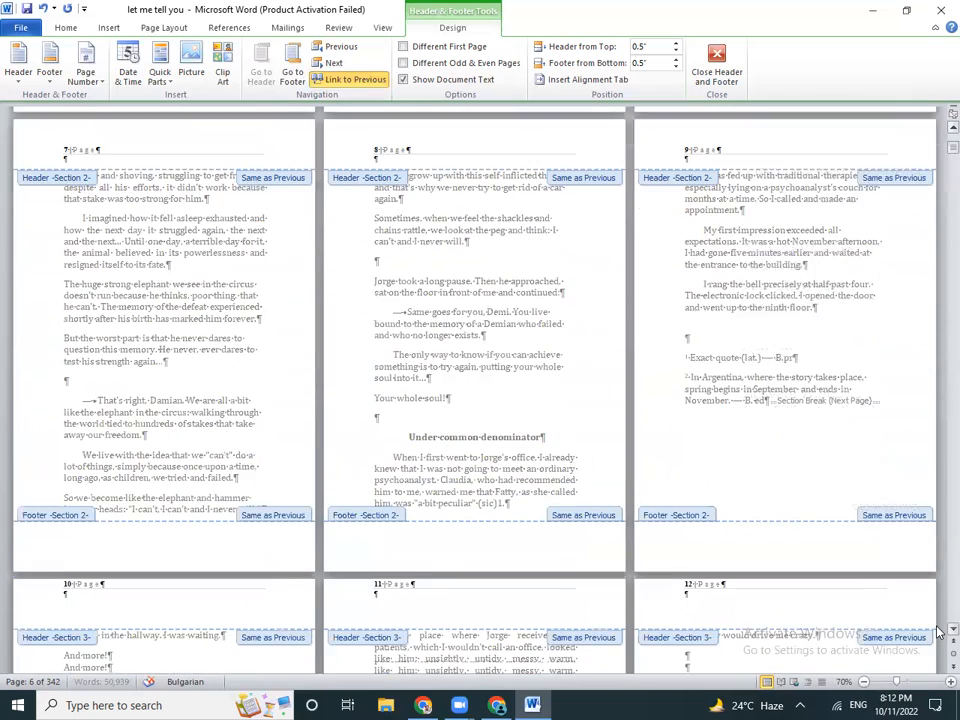
scroll(938, 631, "down", 3)
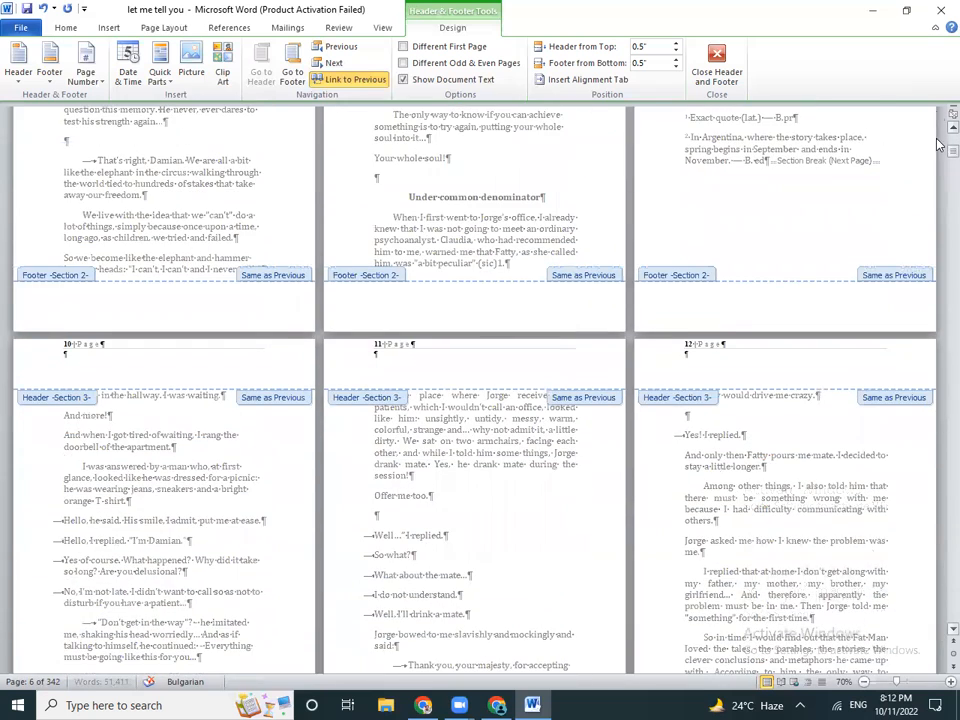
scroll(938, 130, "up", 6)
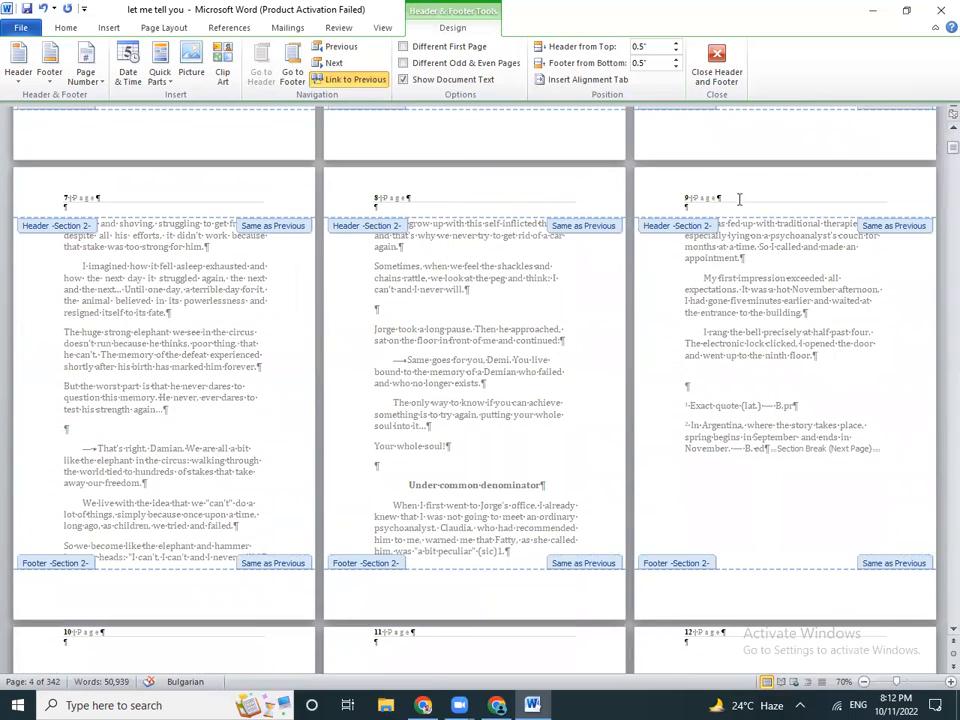
scroll(938, 638, "down", 3)
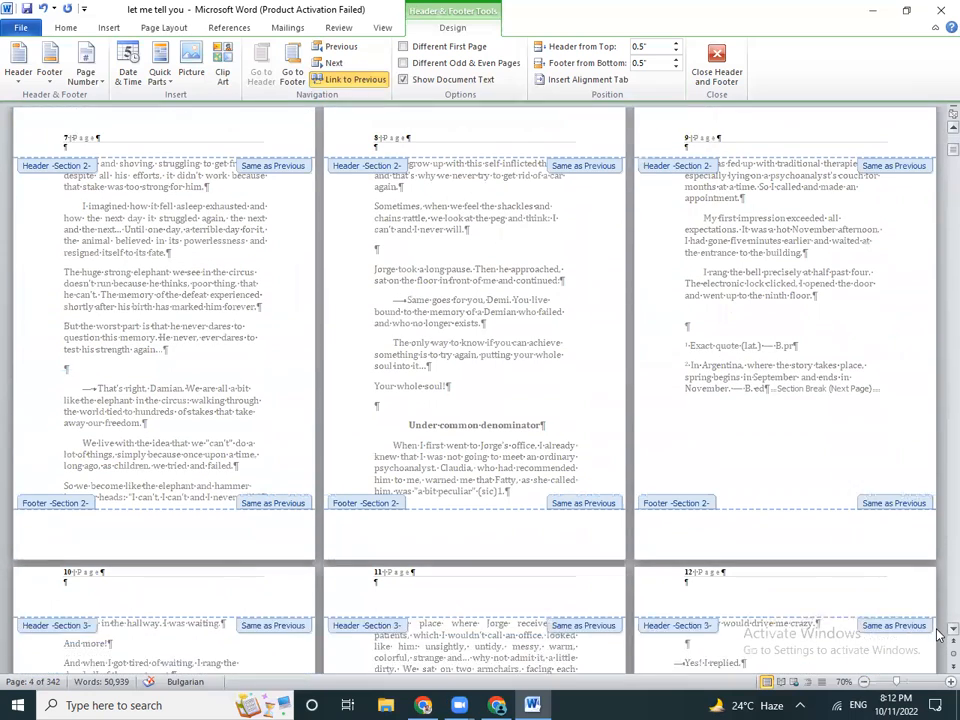
scroll(938, 635, "down", 1)
left_click(131, 432)
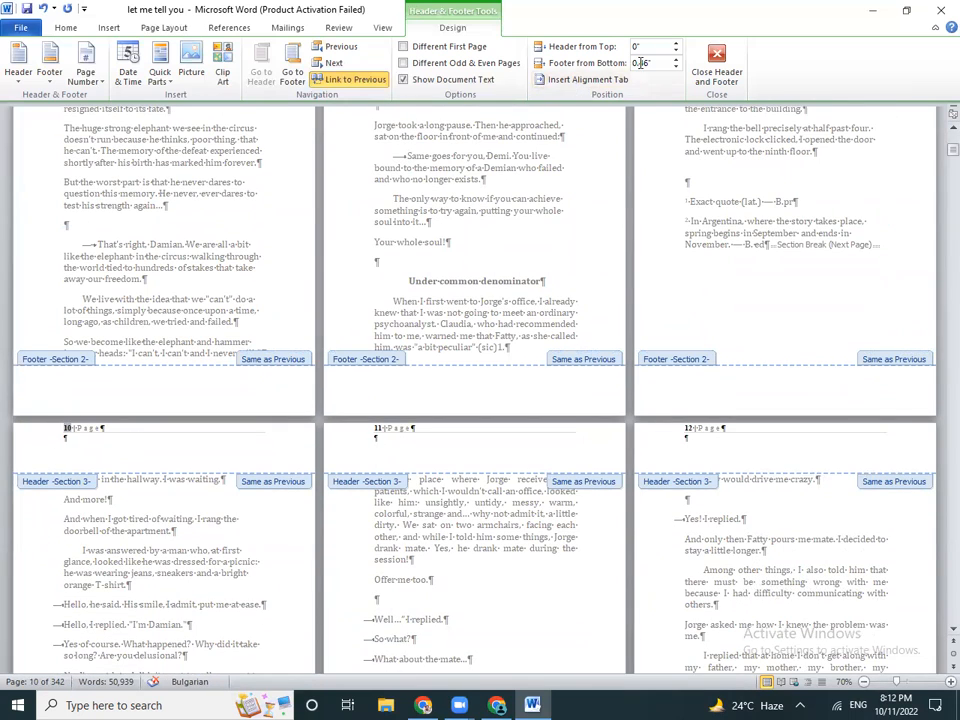
left_click(677, 46)
left_click(677, 46)
left_click(677, 46)
left_click(677, 46)
left_click(677, 46)
left_click(677, 59)
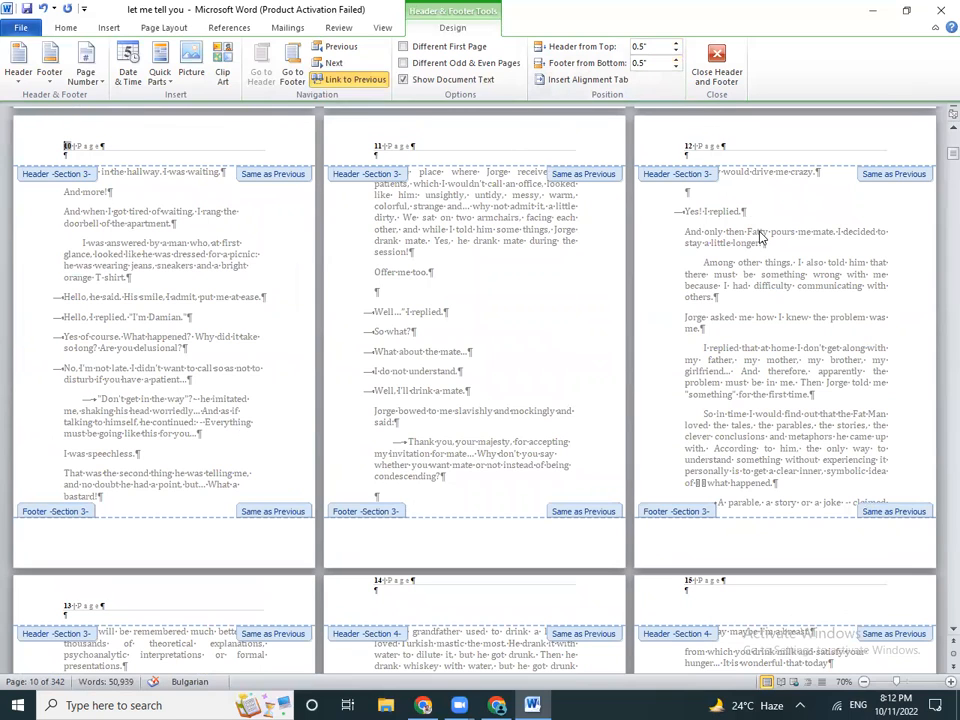
Set Section 4's header and footer distances, starting on page 14, to 0.5" each and return to the body text on the opening pages
left_click(412, 580)
left_click(676, 48)
left_click(676, 48)
left_click(676, 48)
left_click(676, 48)
left_click(676, 48)
left_click(677, 64)
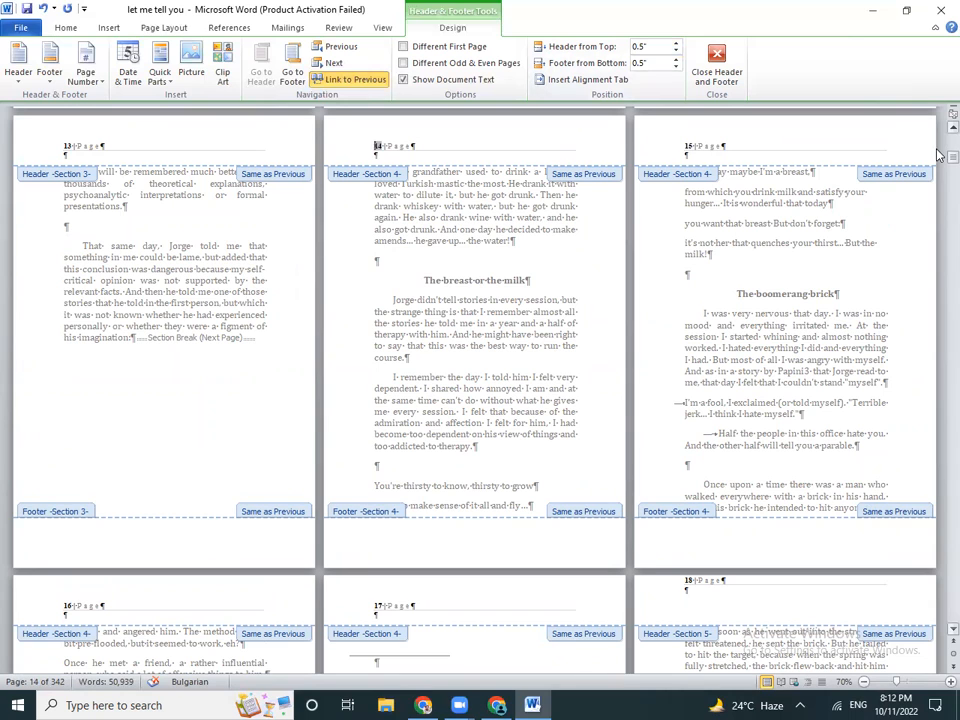
left_click_drag(953, 157, 953, 140)
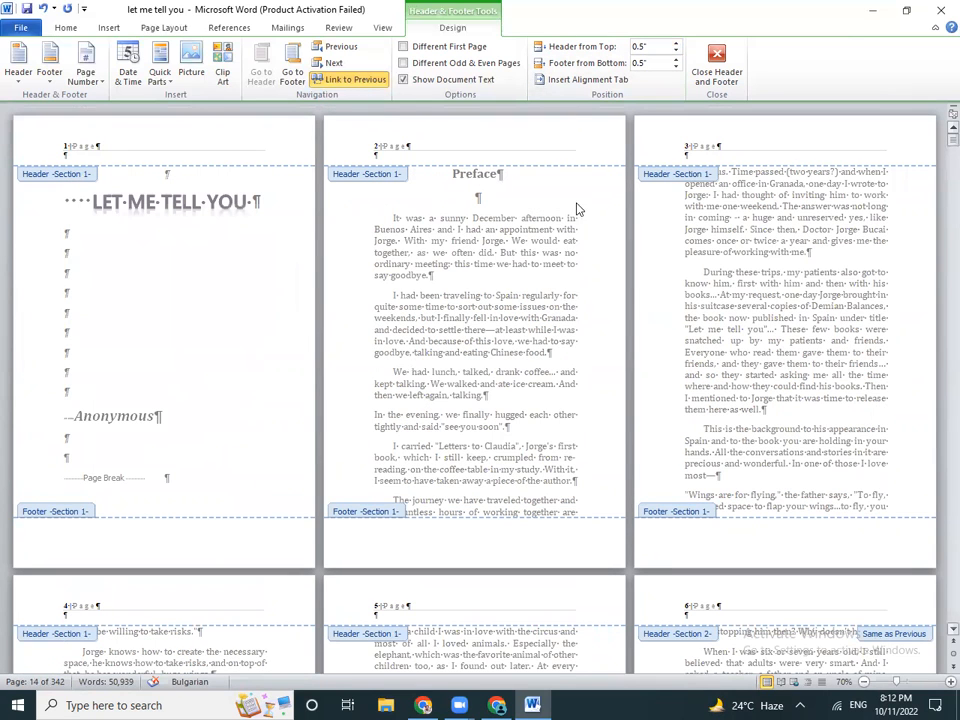
double_click(581, 347)
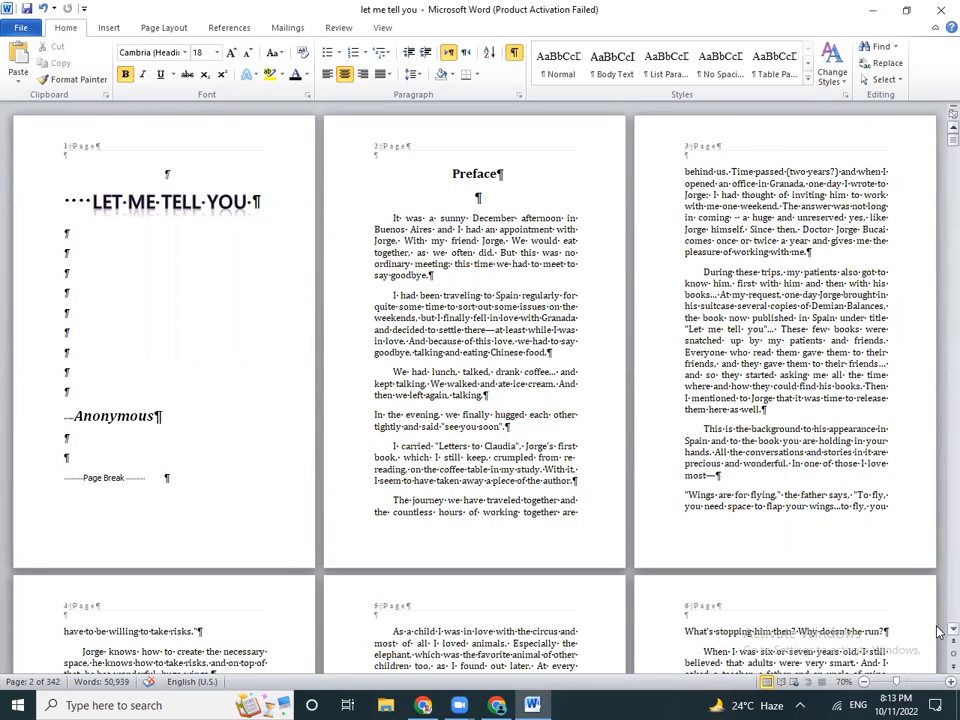
Insert a page break before the heading "The chained elephant" on page 4 and delete the empty line above the heading
scroll(938, 632, "down", 1)
scroll(938, 632, "down", 5)
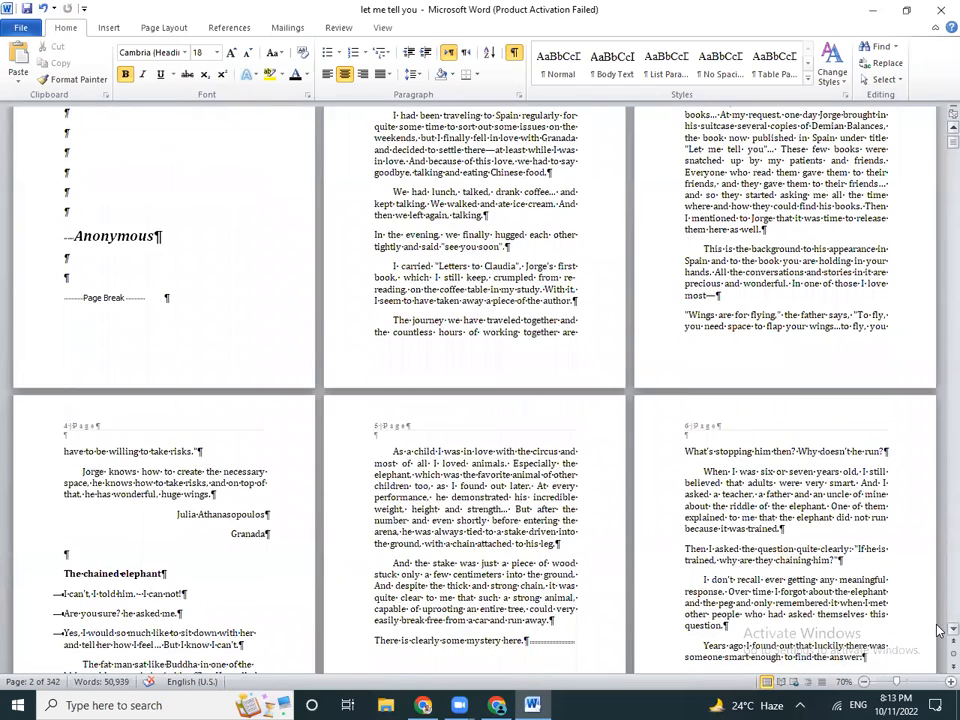
scroll(938, 630, "down", 3)
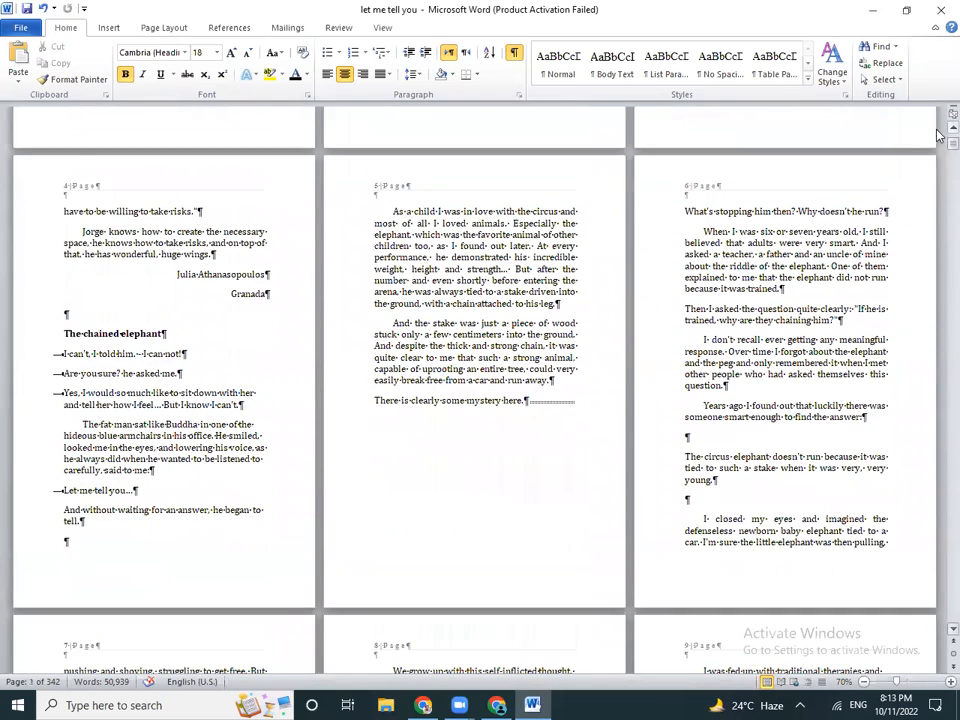
left_click(63, 333)
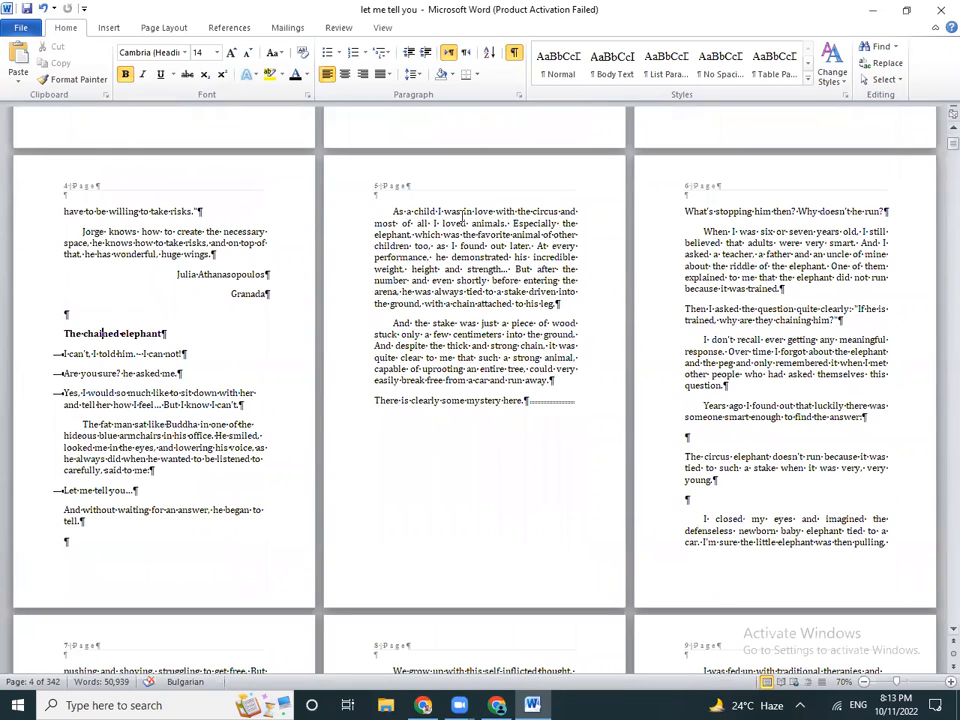
left_click(808, 62)
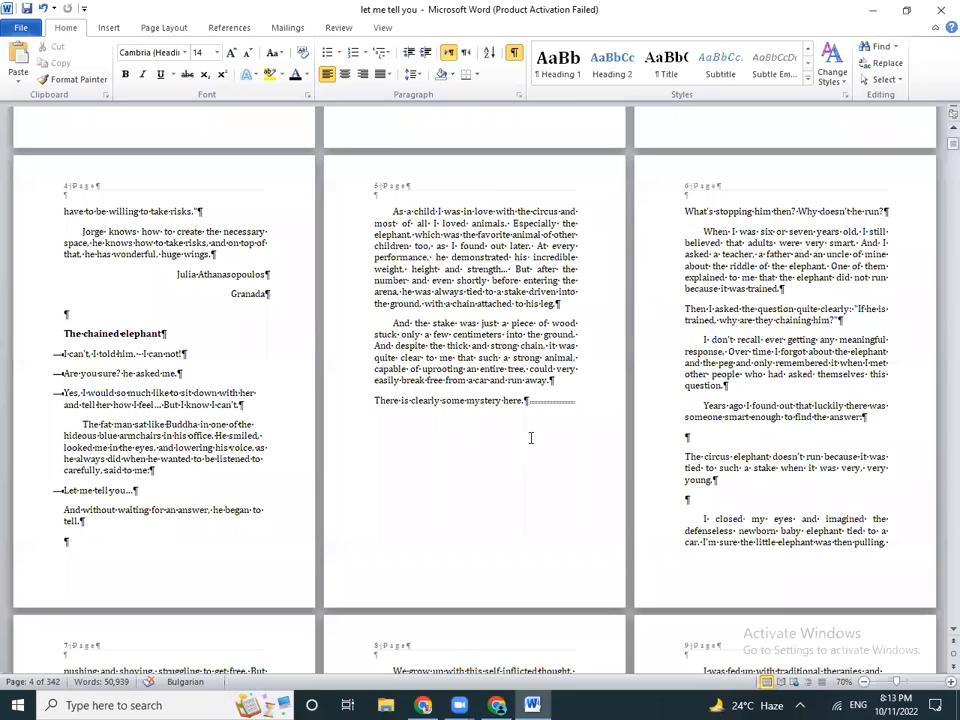
left_click(108, 28)
left_click(88, 62)
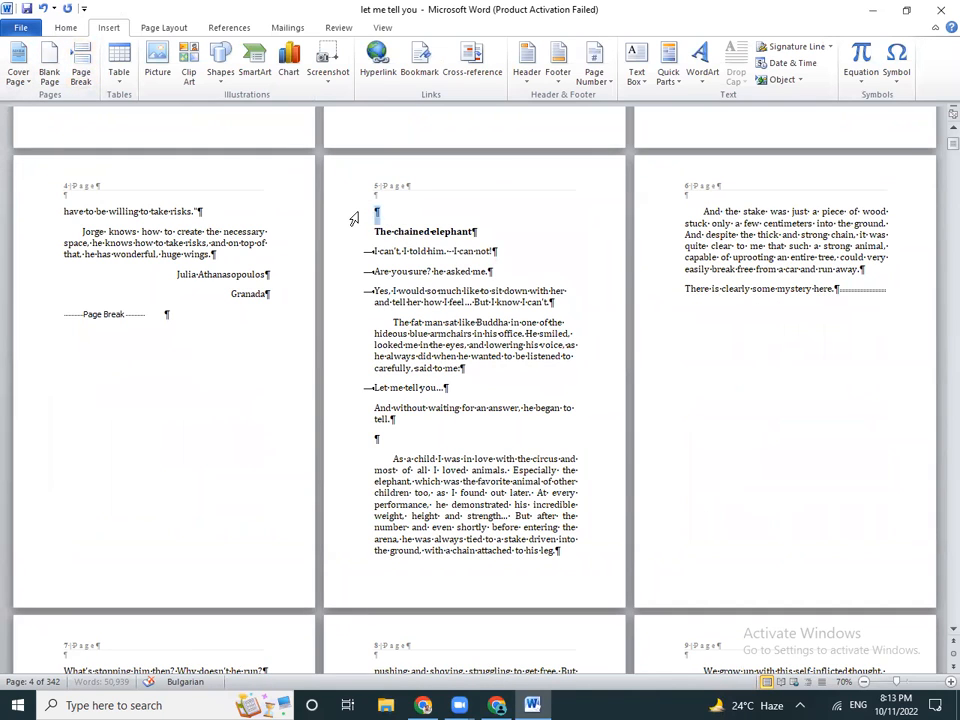
key("Delete")
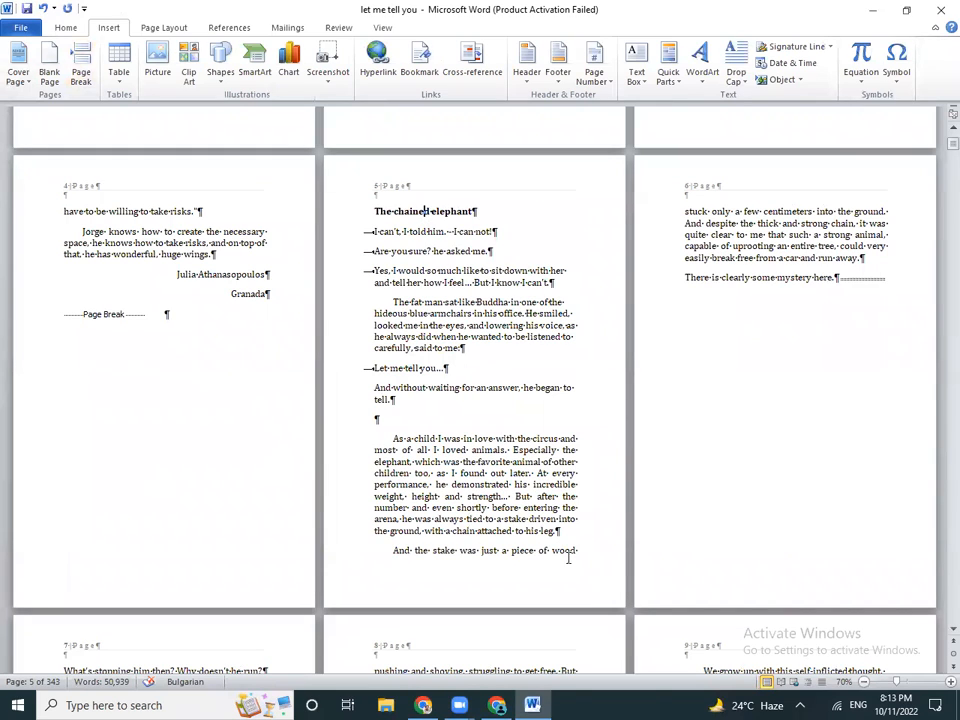
Remove the section break after "There is clearly some mystery here." and delete the empty line before "The circus elephant doesn't run"
left_click(894, 280)
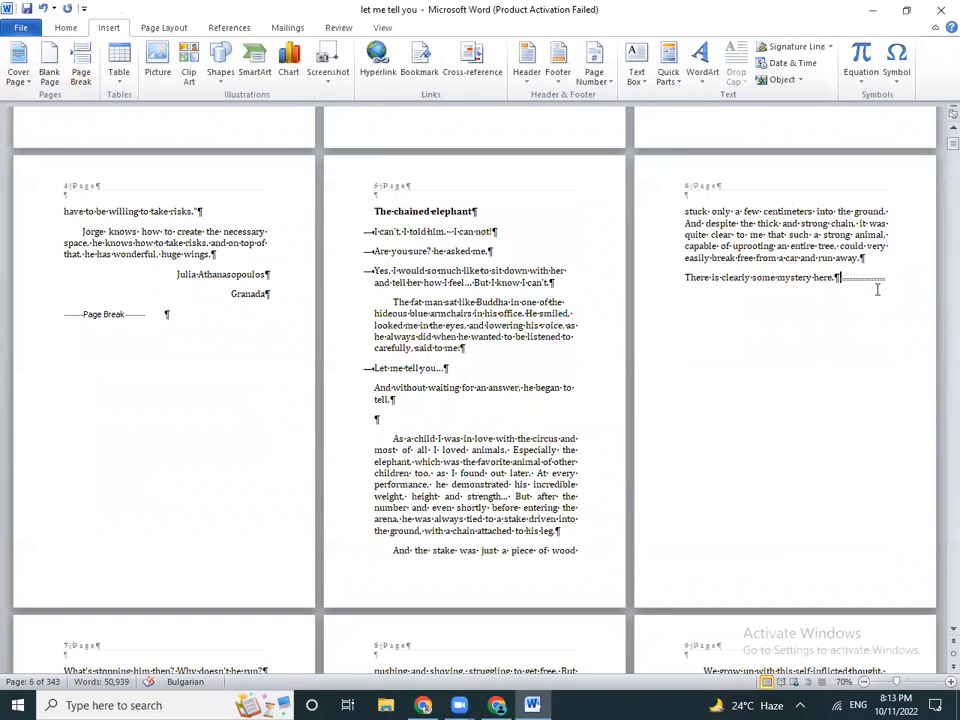
key("Return")
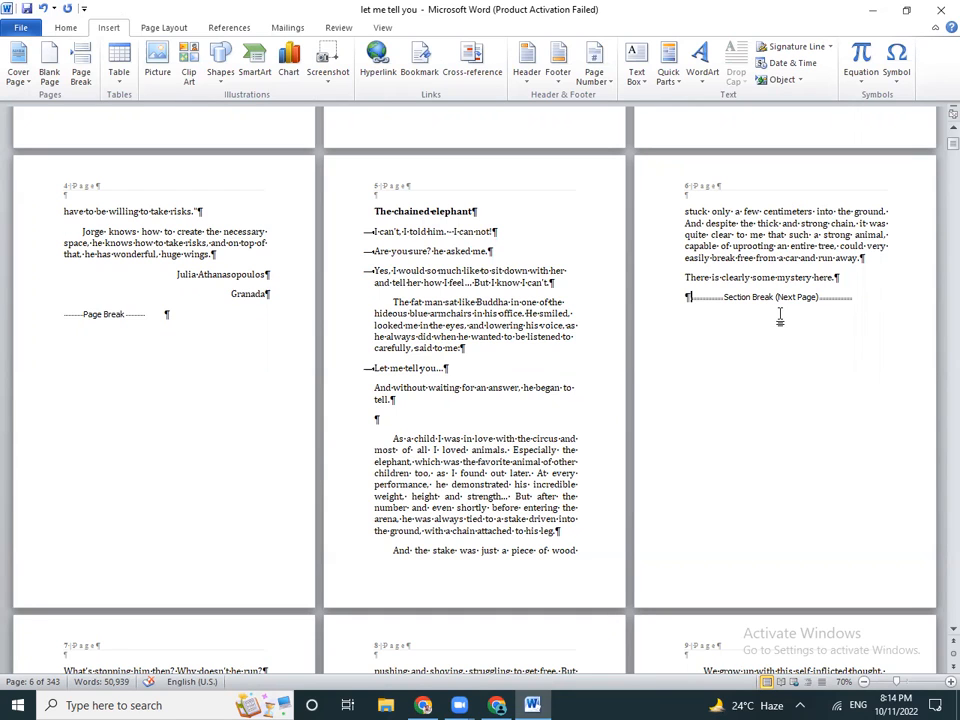
key("Delete")
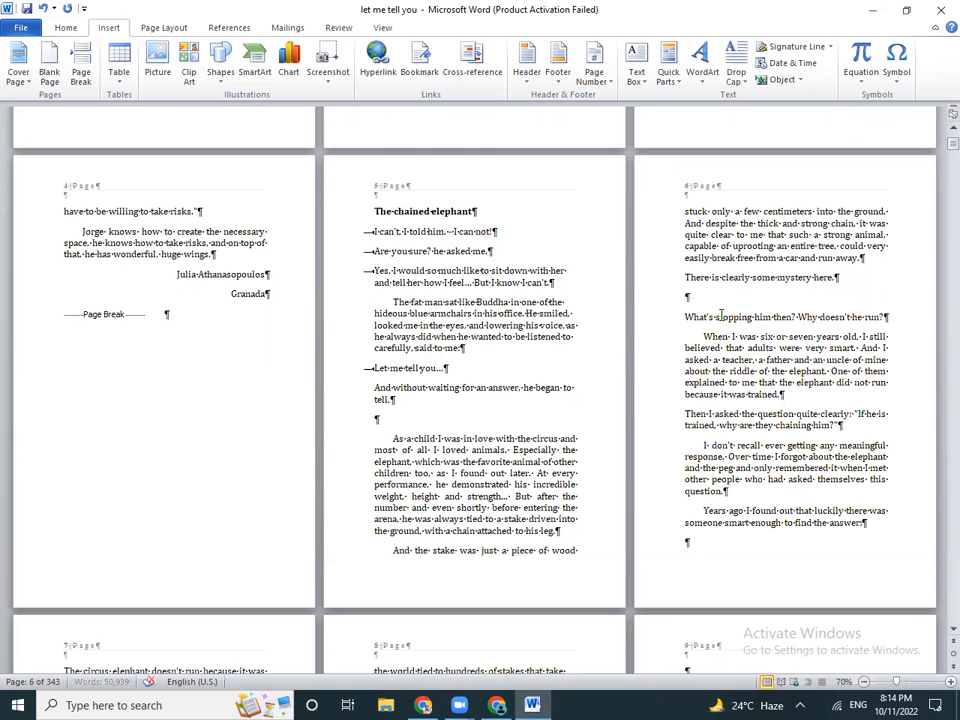
key("BackSpace")
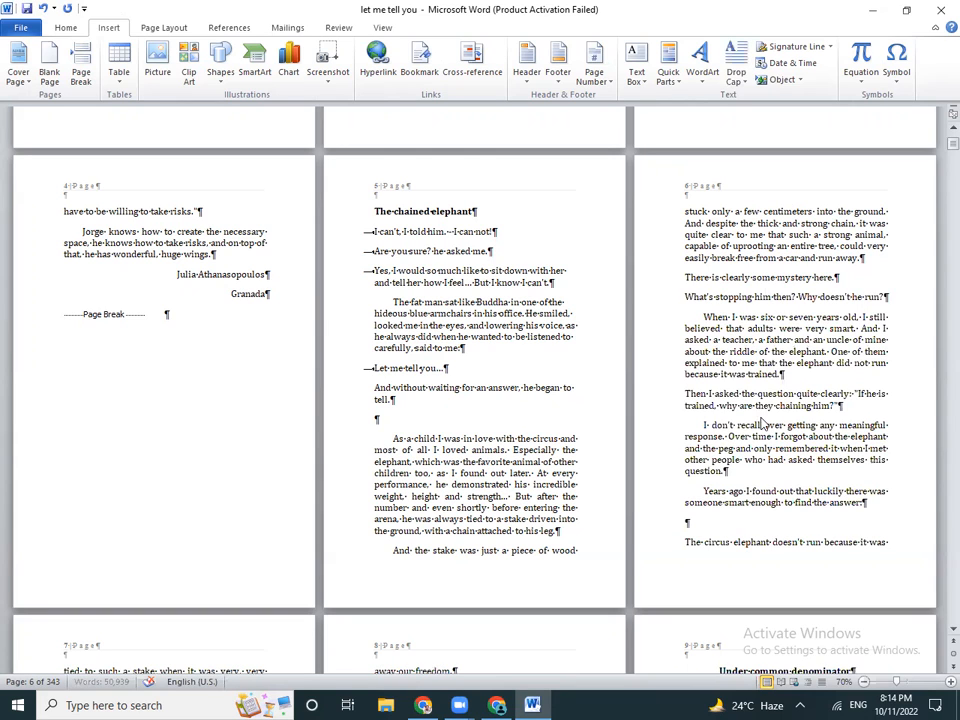
left_click(657, 530)
key("Delete")
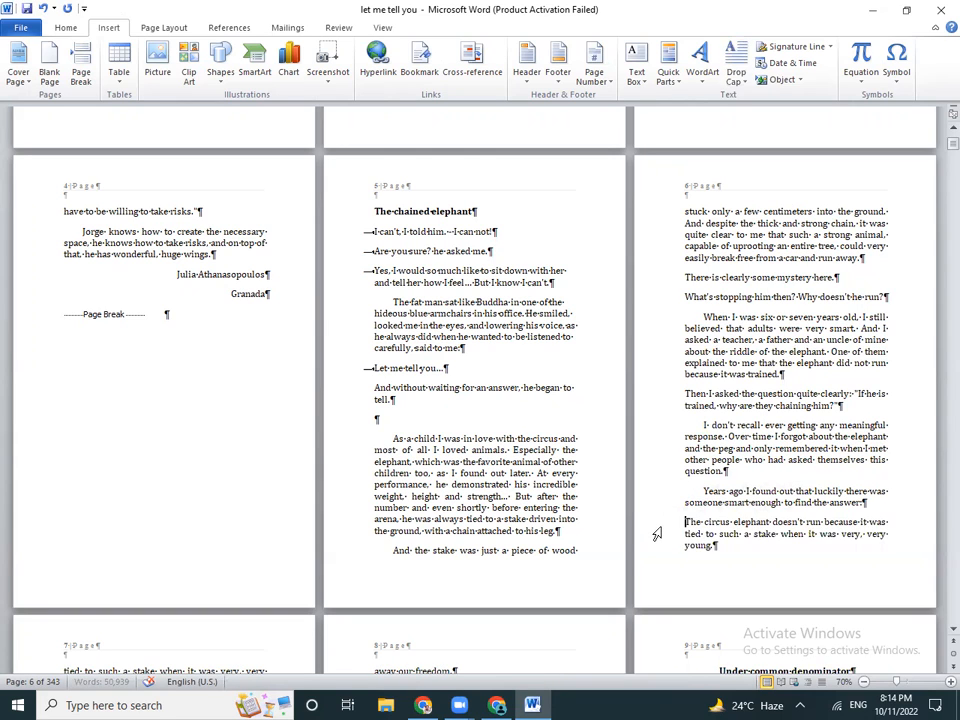
Select all text formatted like the chapter title "The chained elephant" and apply the Heading 1 style to it
left_click(440, 211)
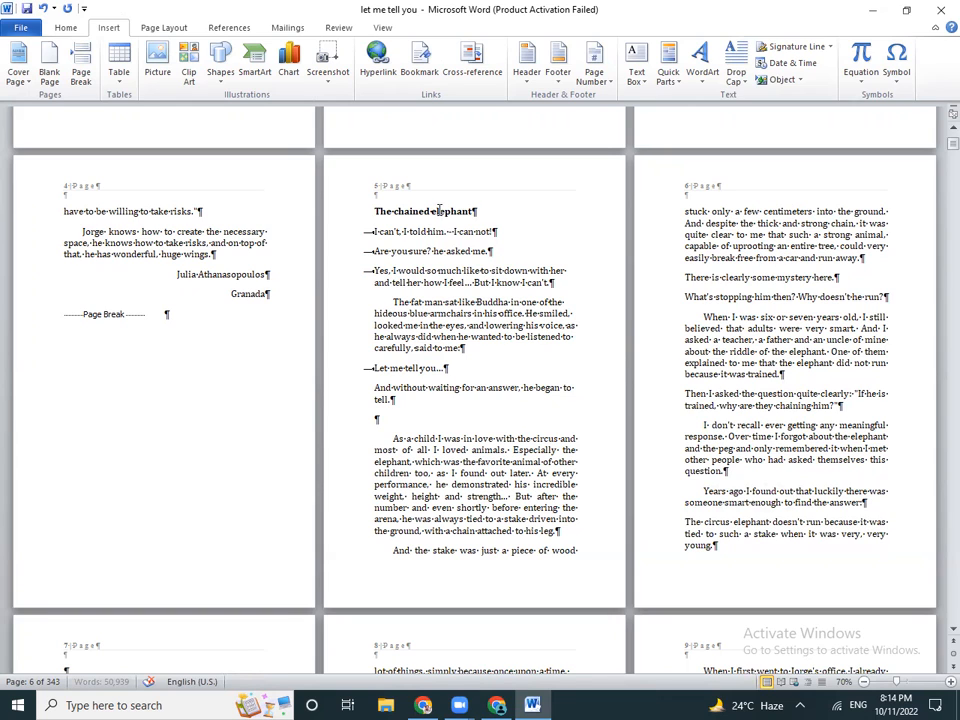
left_click(66, 27)
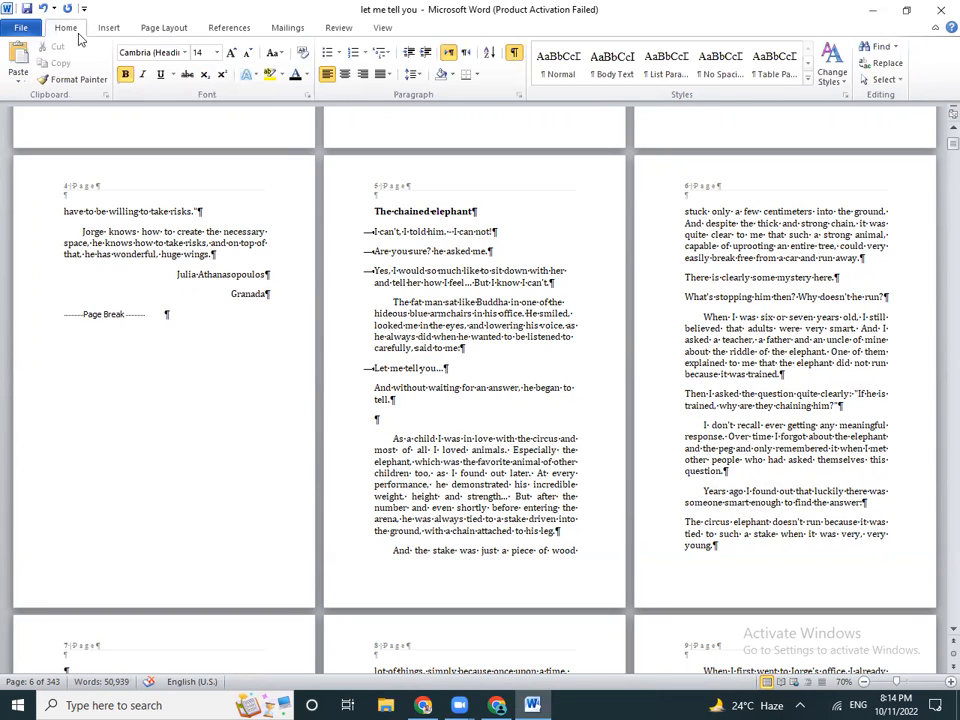
left_click(808, 63)
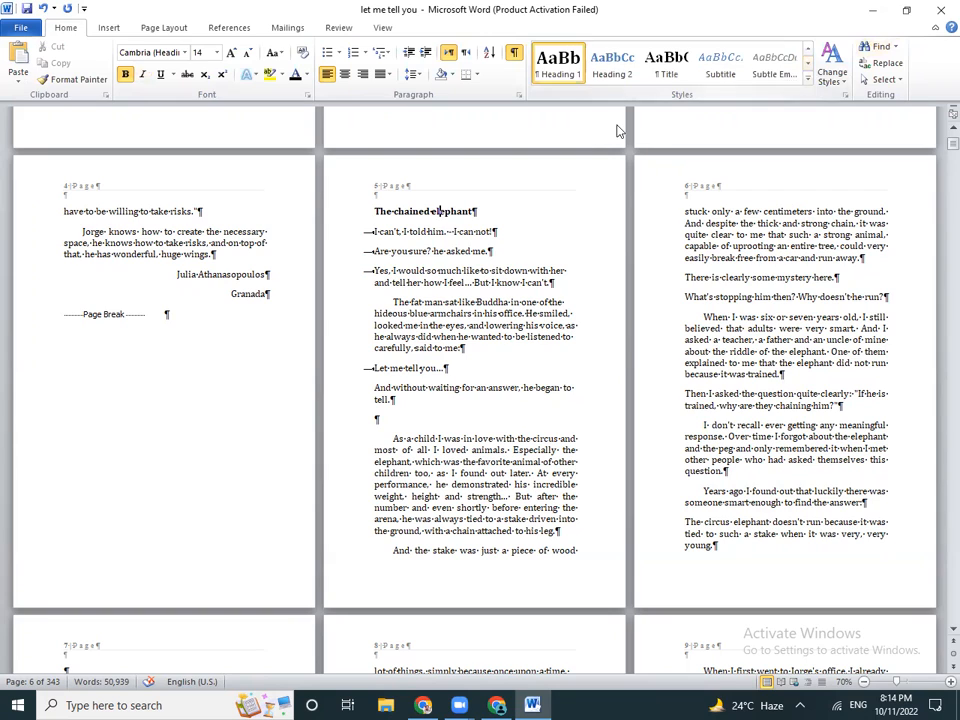
left_click(884, 79)
left_click(785, 130)
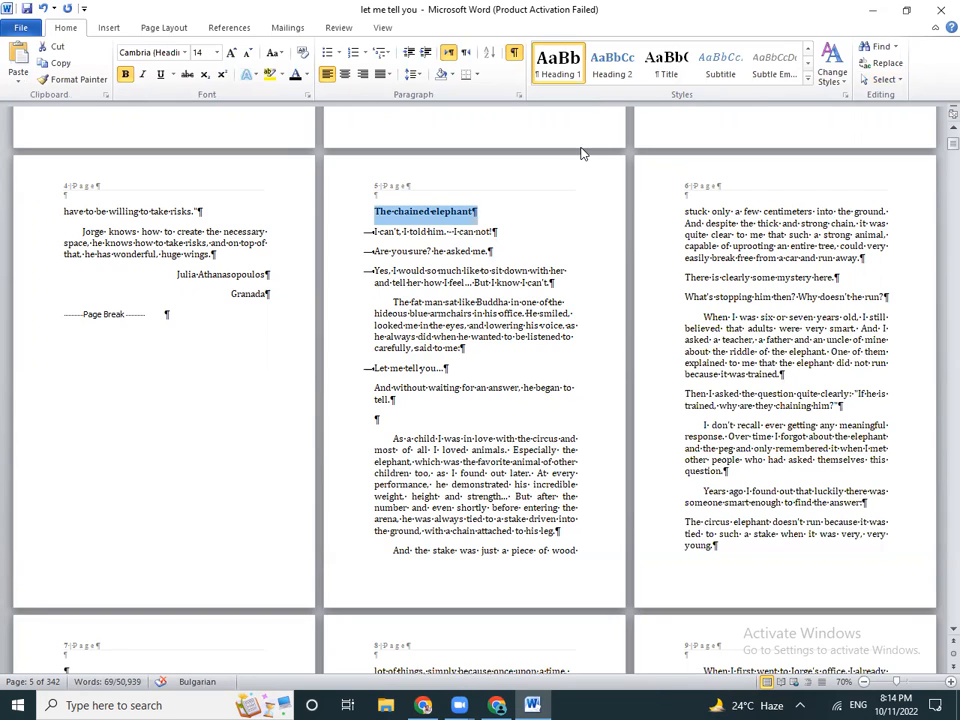
left_click(561, 76)
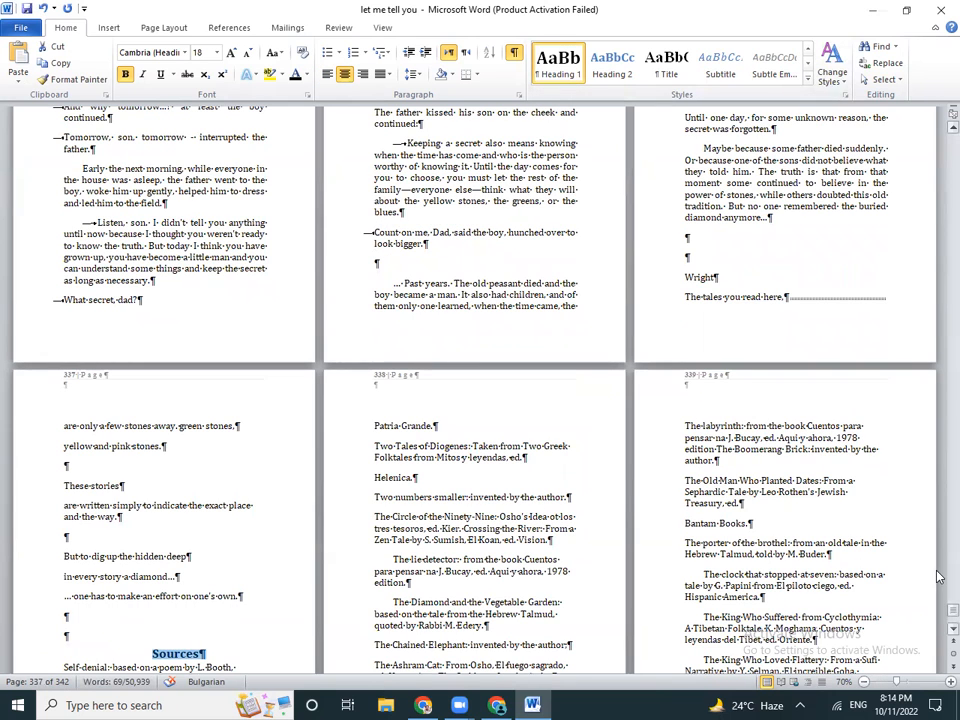
Insert an empty line before the heading "Under common denominator" at the end of page 8 to push it onto page 9
left_click_drag(948, 612, 940, 135)
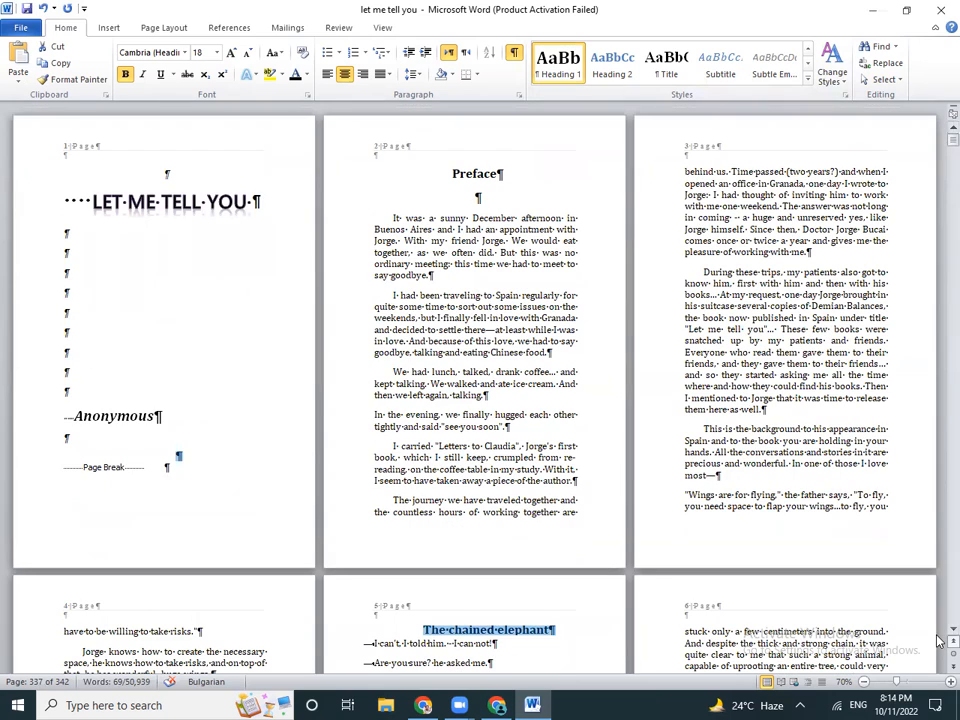
scroll(938, 625, "down", 1)
scroll(938, 625, "down", 15)
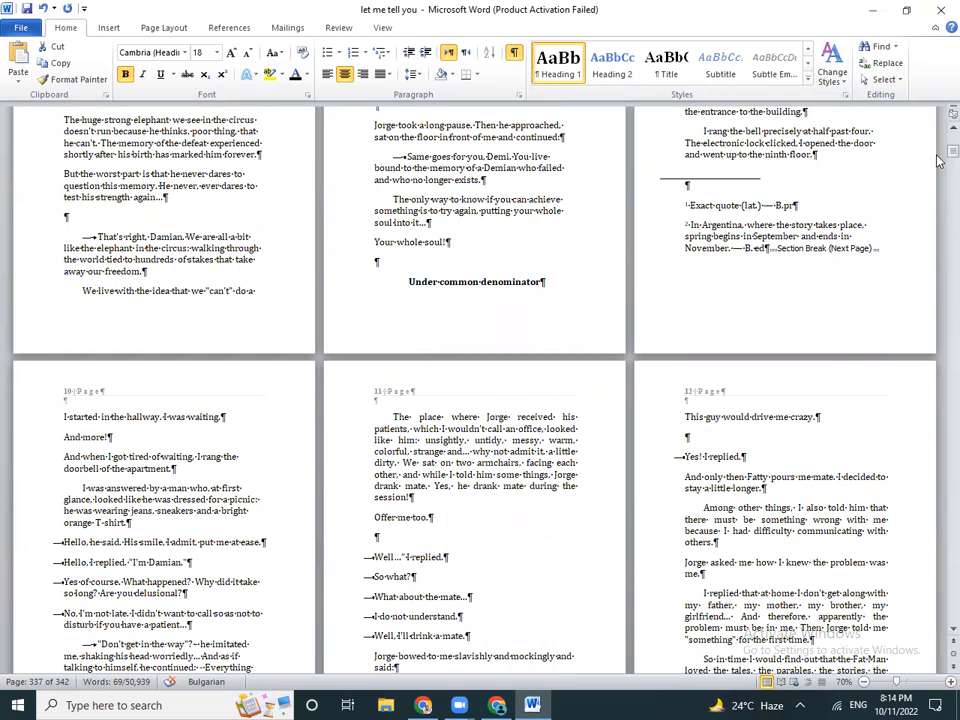
scroll(938, 130, "up", 1)
scroll(938, 130, "up", 5)
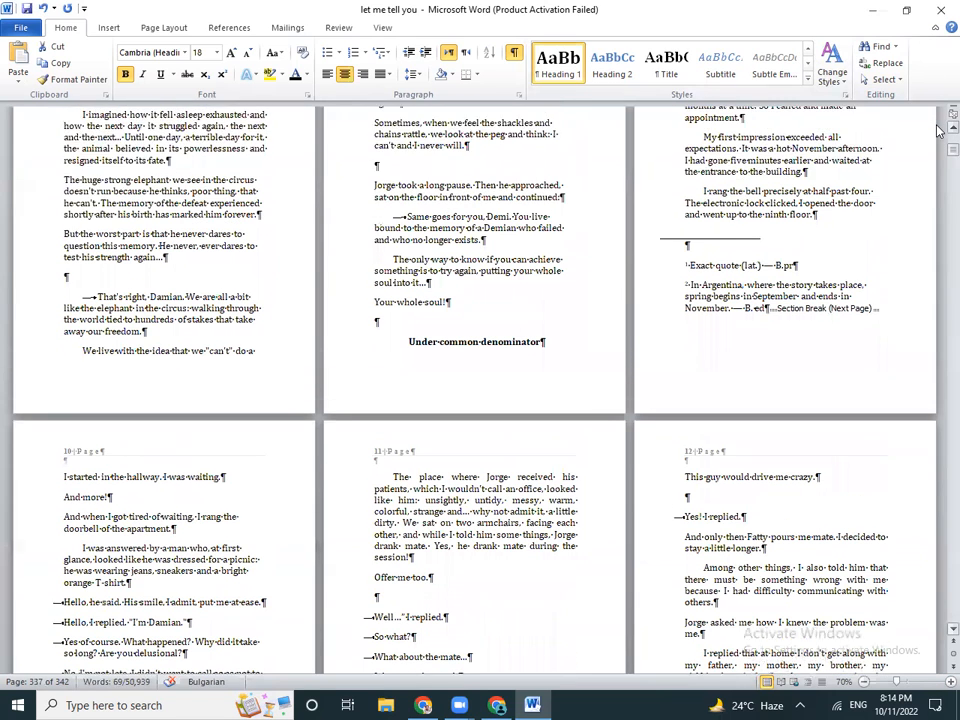
left_click(400, 512)
key("Return")
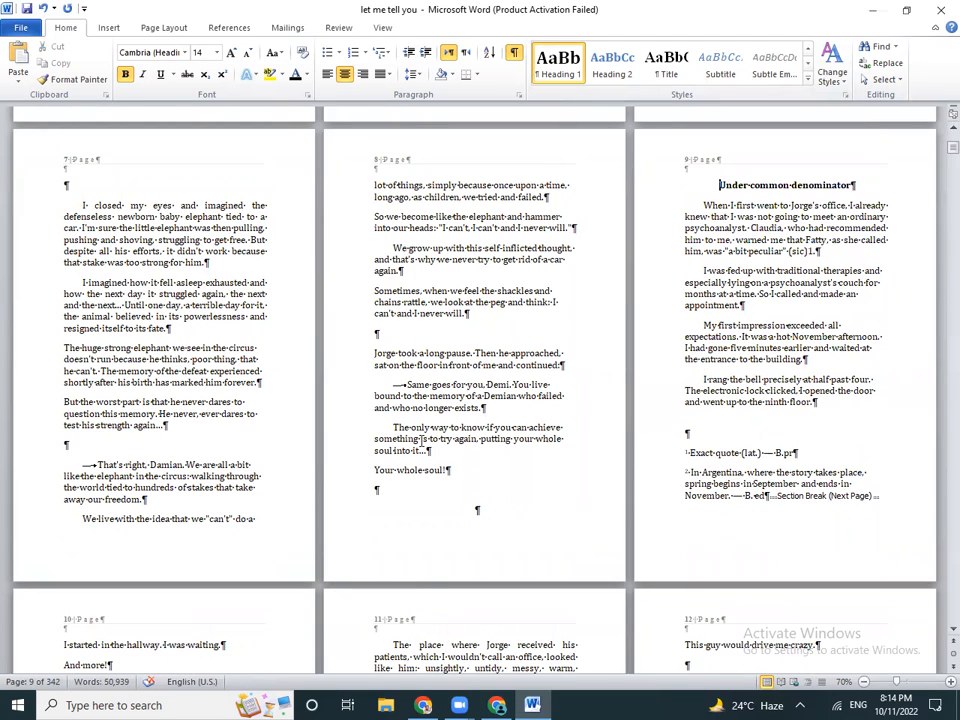
Apply the Heading 1 style to "Under common denominator" on page 9 and add an empty line below it
left_click(779, 187)
left_click(551, 67)
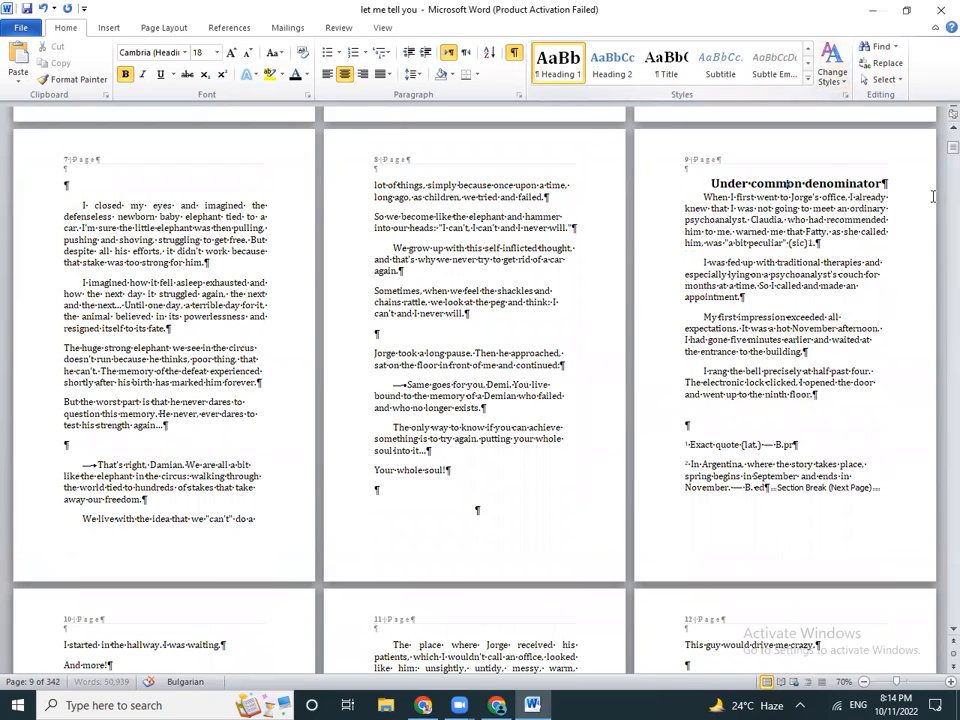
key("Return")
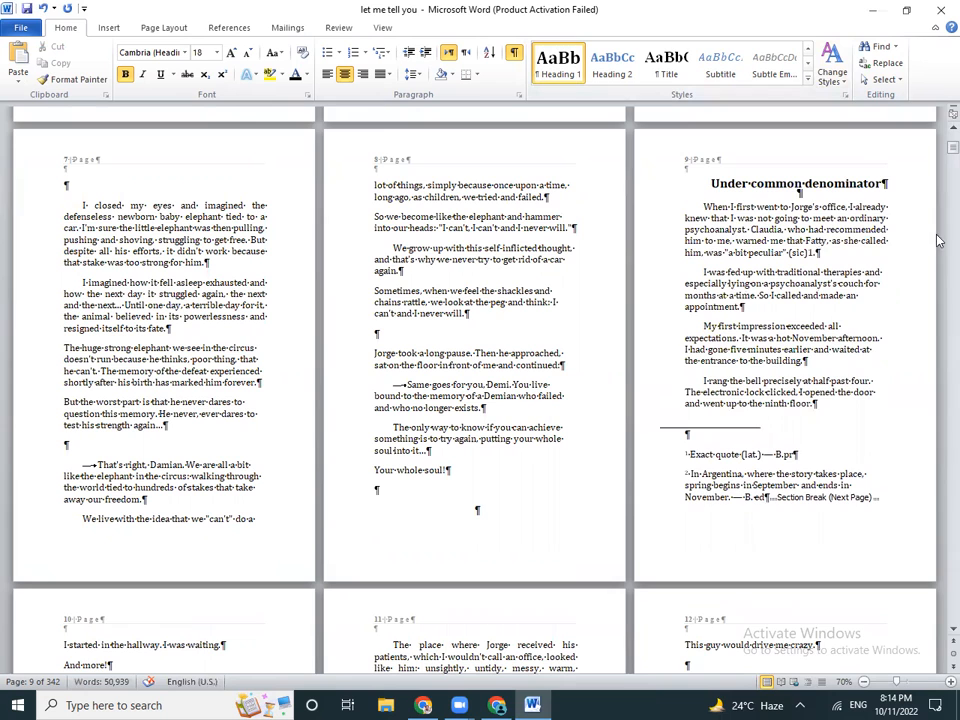
Delete the two right-aligned signature lines, the name and place, that close the preface on page 4
scroll(937, 258, "down", 15)
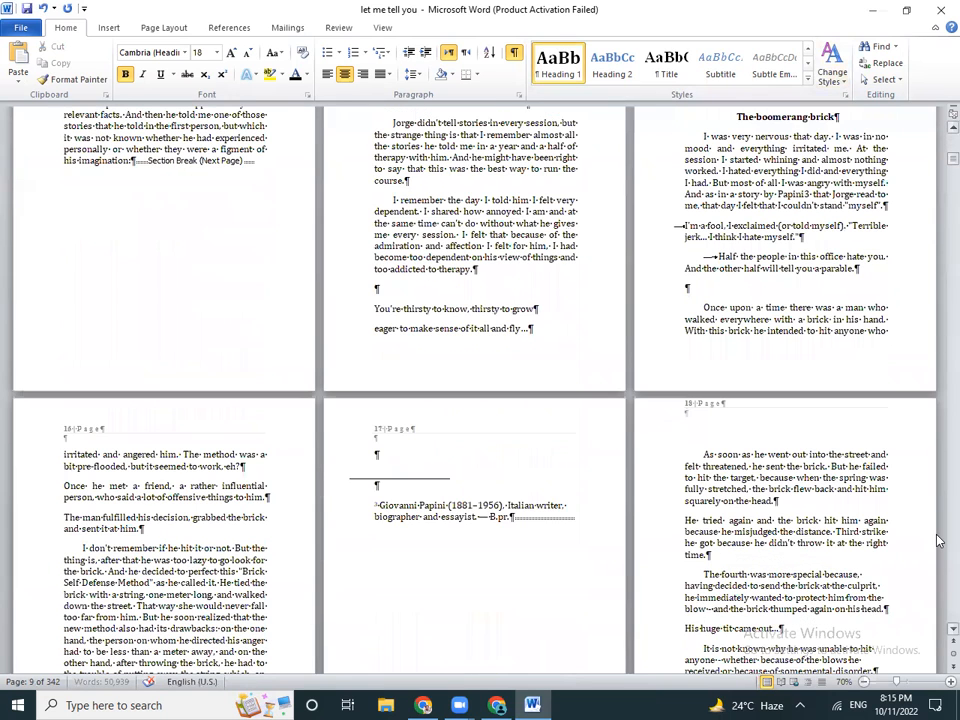
left_click(952, 628)
left_click(544, 514)
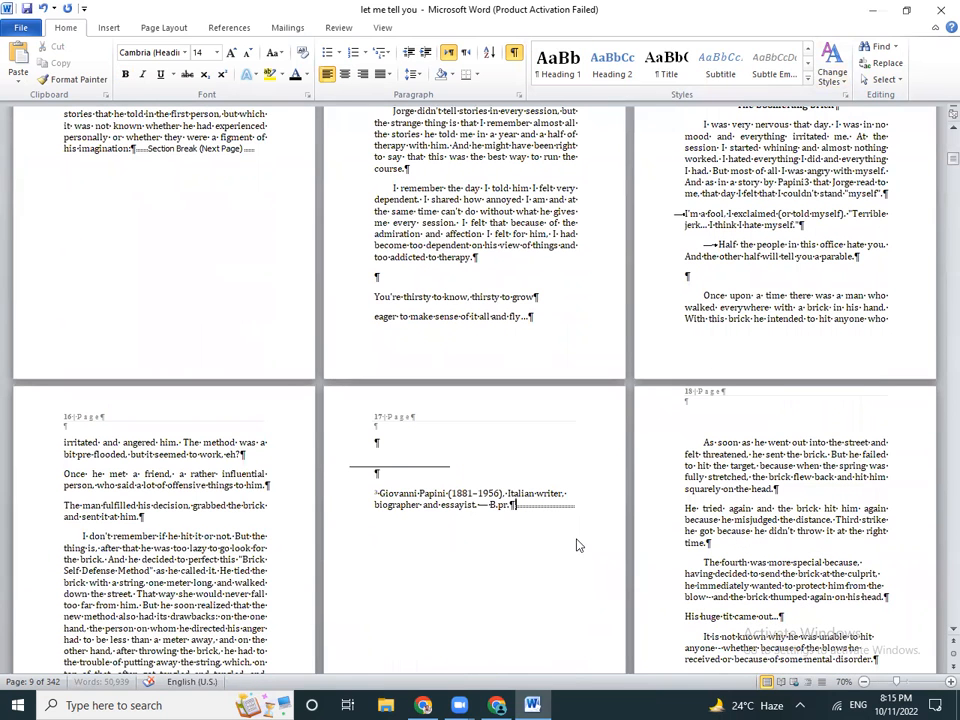
left_click(951, 629)
left_click_drag(952, 160, 946, 127)
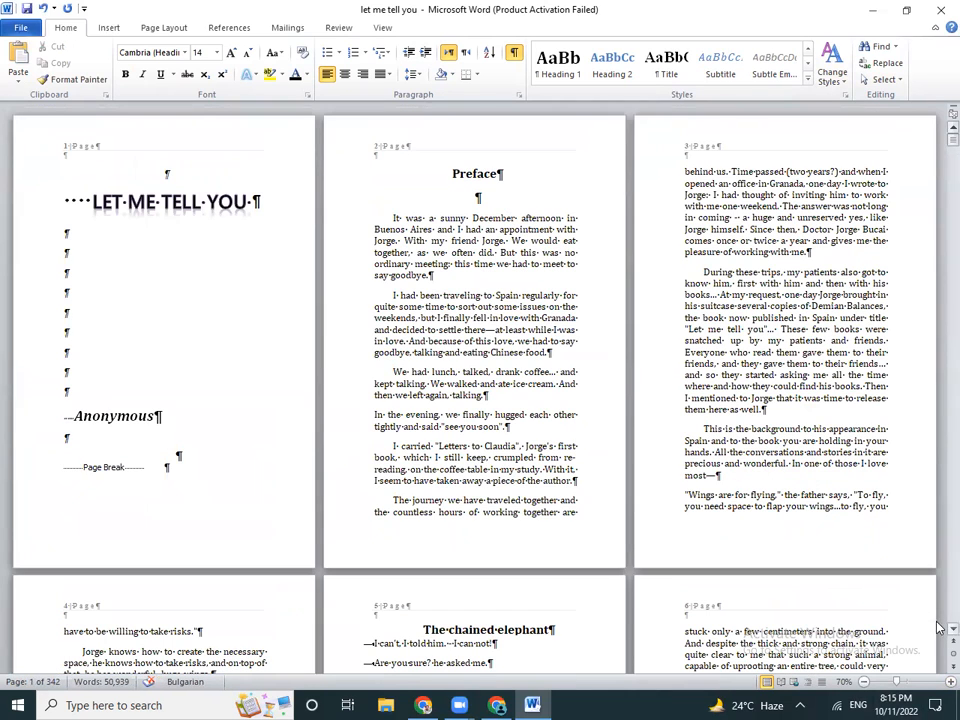
scroll(938, 630, "down", 5)
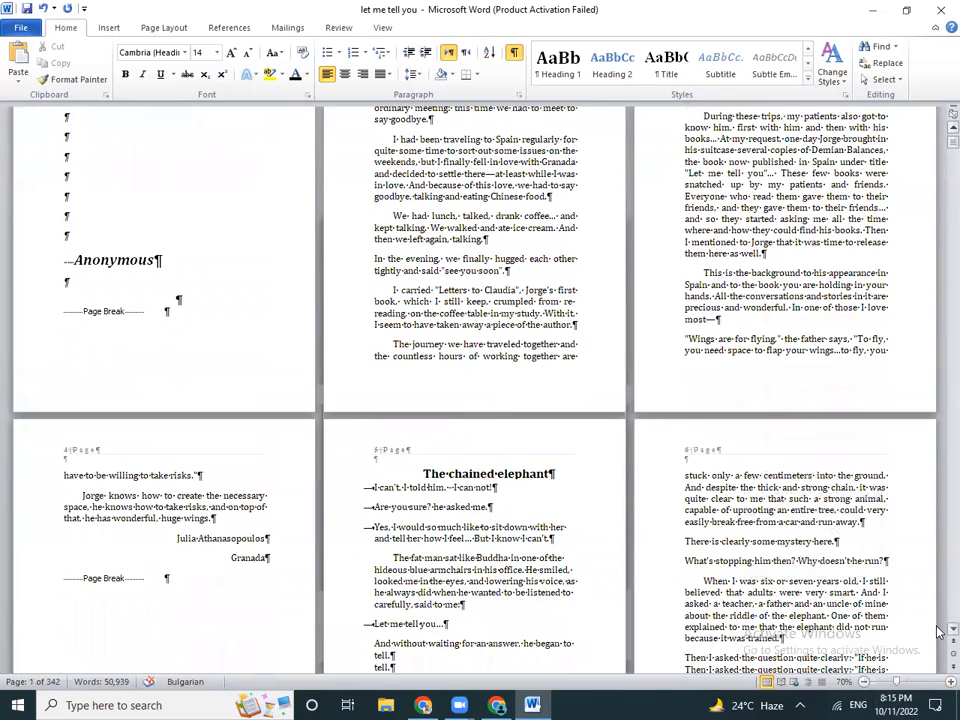
left_click_drag(204, 511, 256, 545)
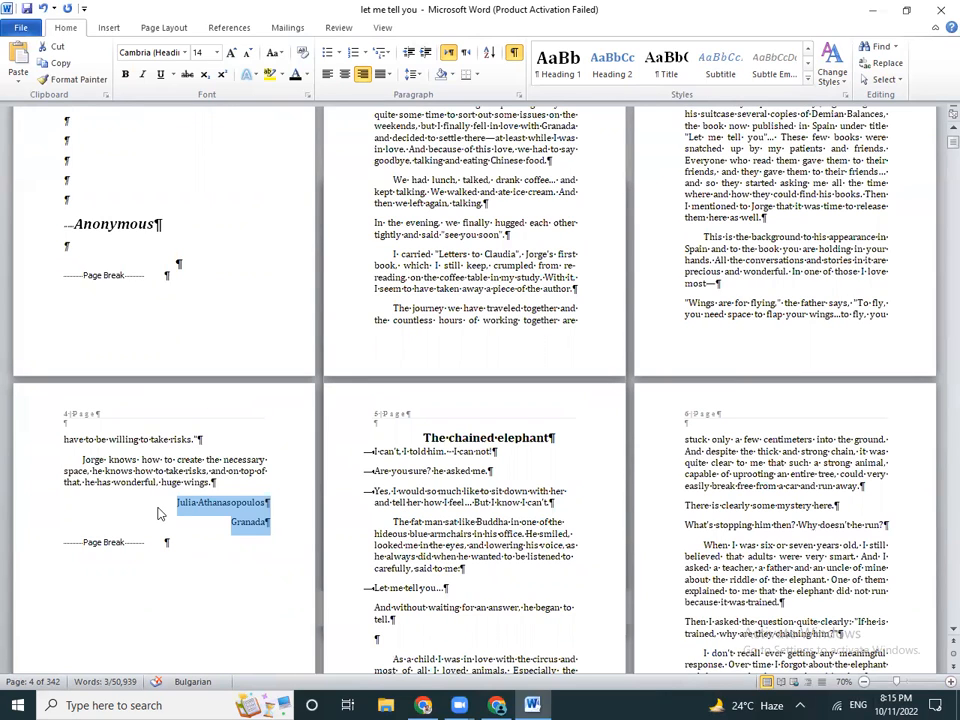
key("Delete")
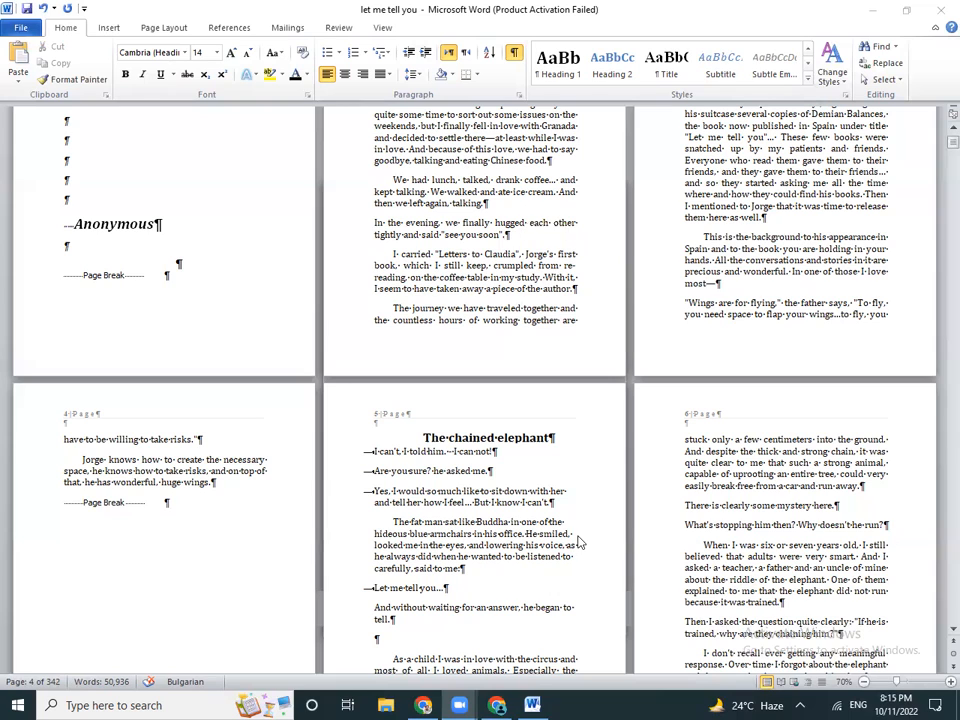
scroll(938, 140, "up", 4)
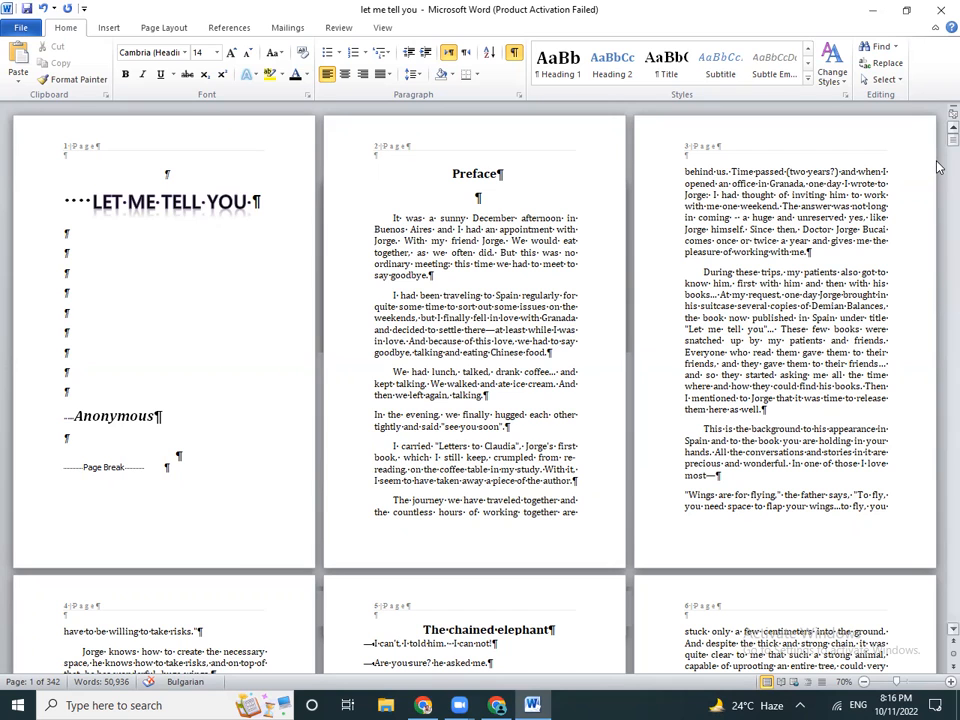
mouse_move(938, 150)
left_mouse_down()
mouse_move(938, 158)
mouse_move(938, 128)
left_mouse_up()
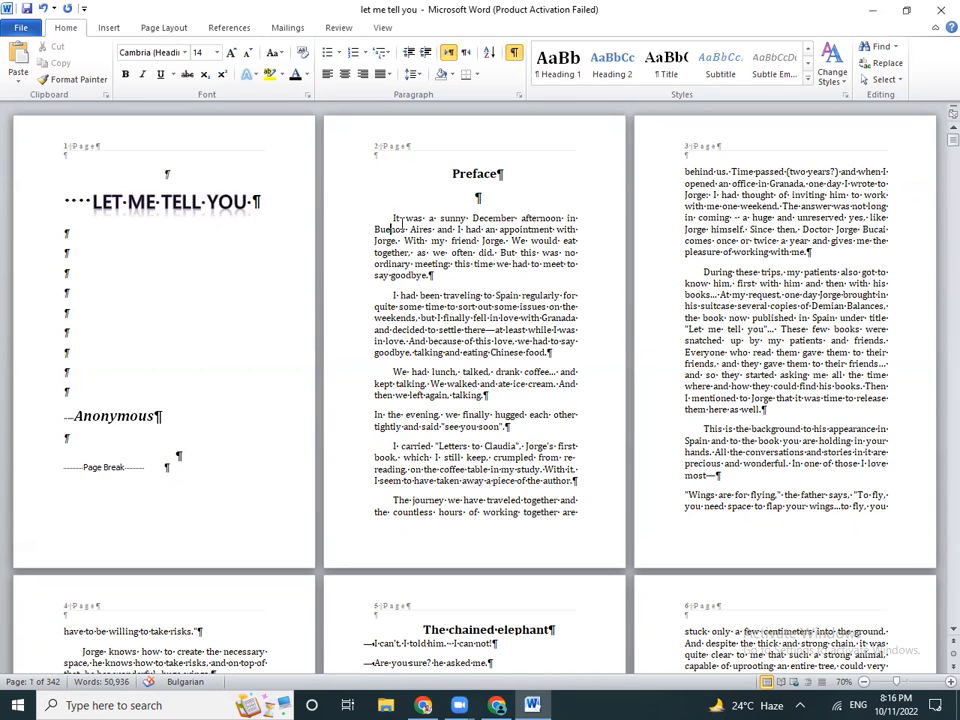
left_click(506, 241)
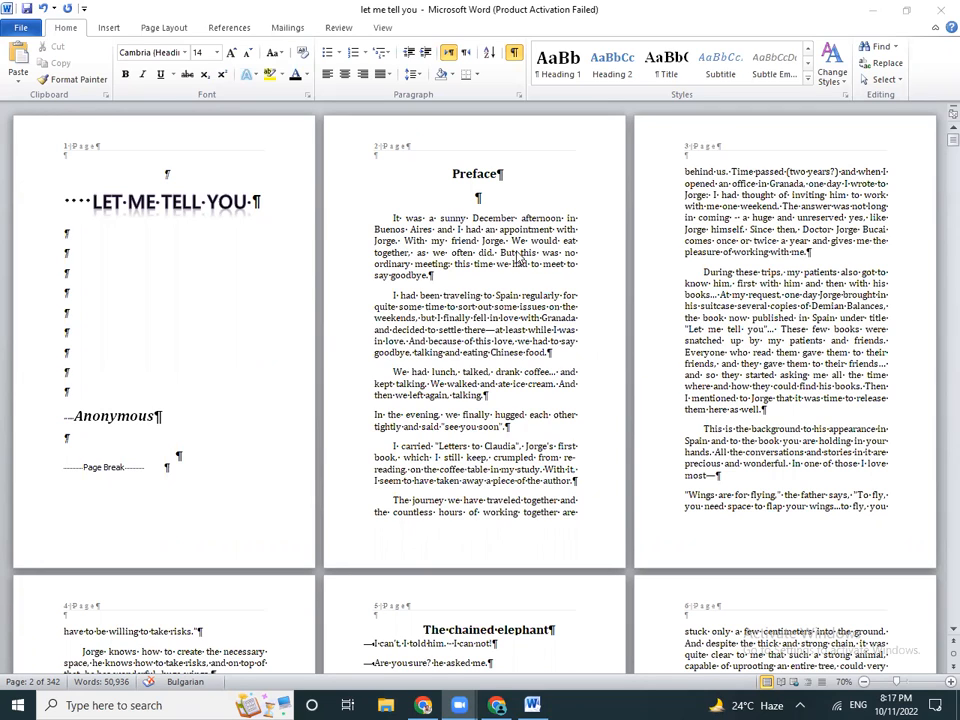
left_click(484, 241)
double_click(490, 241)
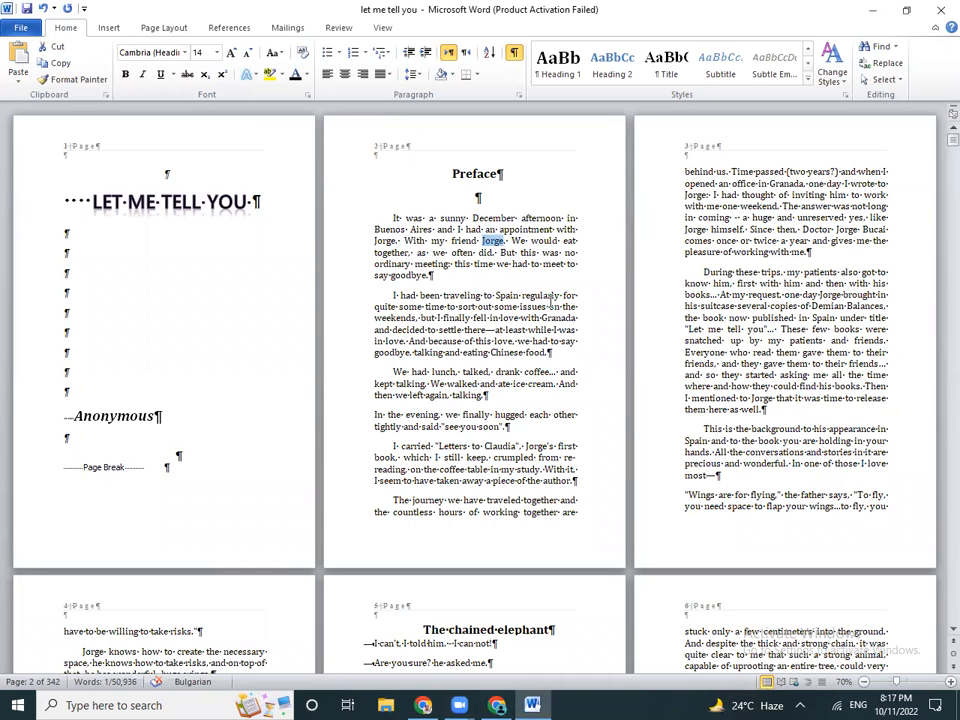
left_click(480, 383)
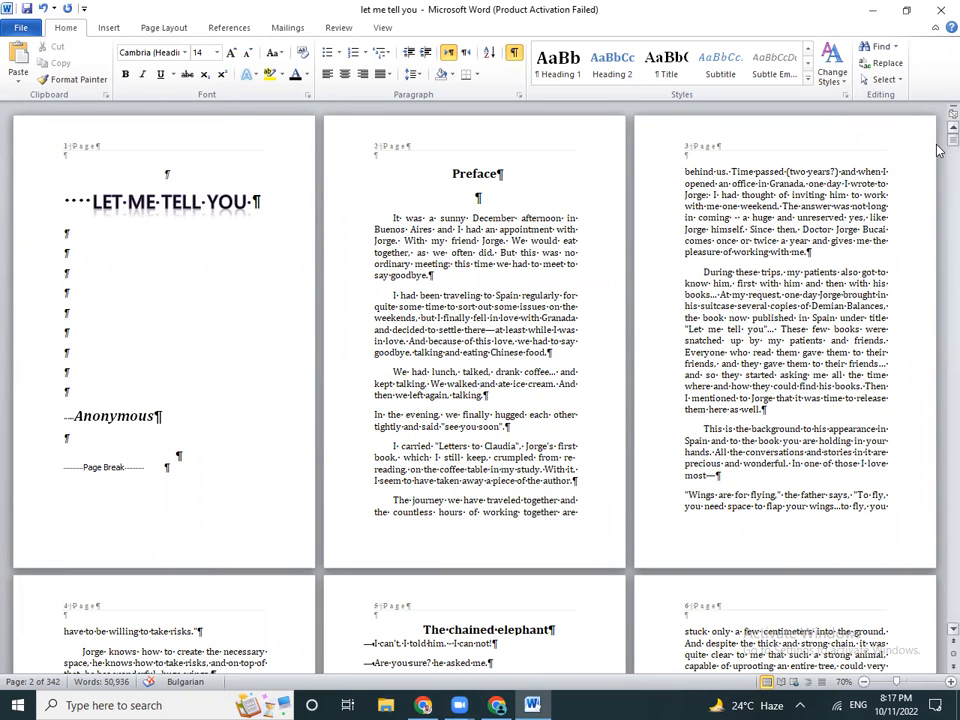
scroll(940, 628, "down", 2)
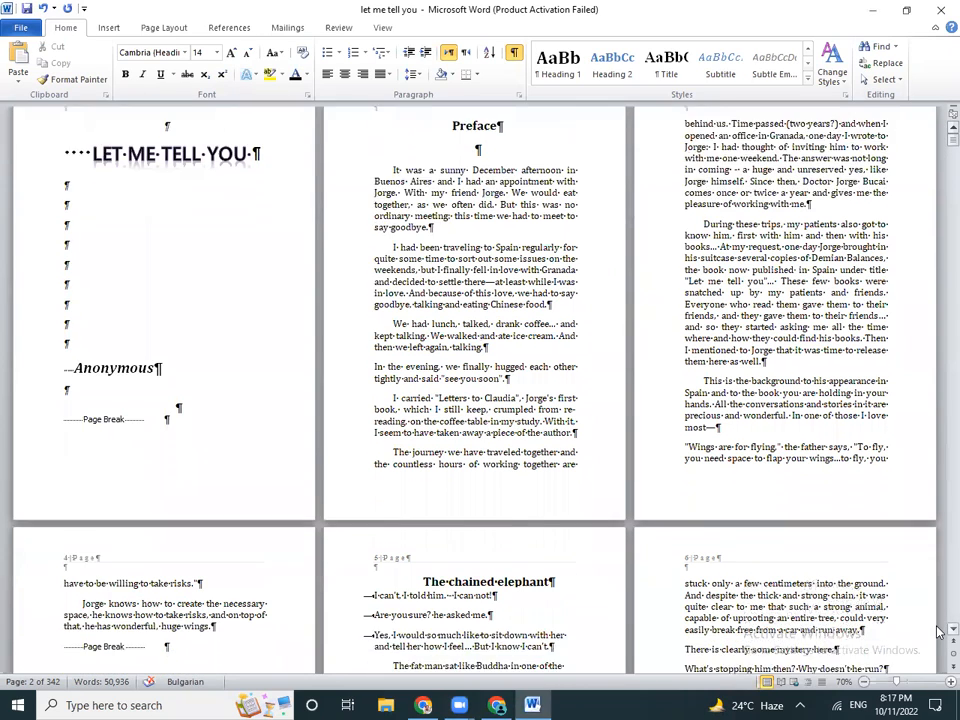
scroll(579, 215, "up", 2)
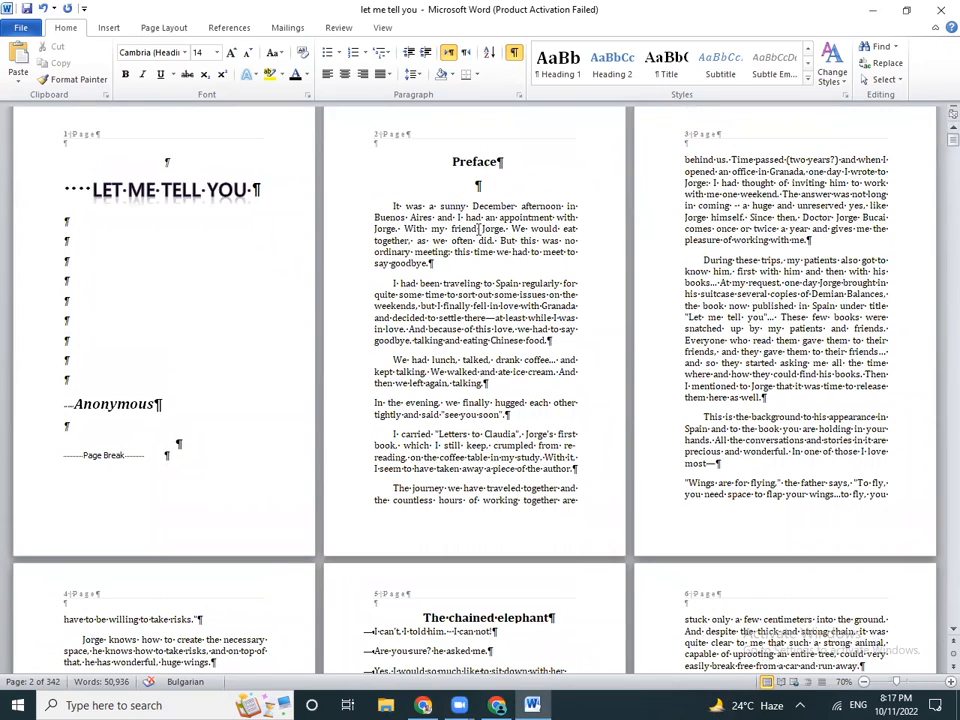
Replace every occurrence of the friend's first name from the preface's first paragraph with a new name throughout the whole manuscript
double_click(486, 228)
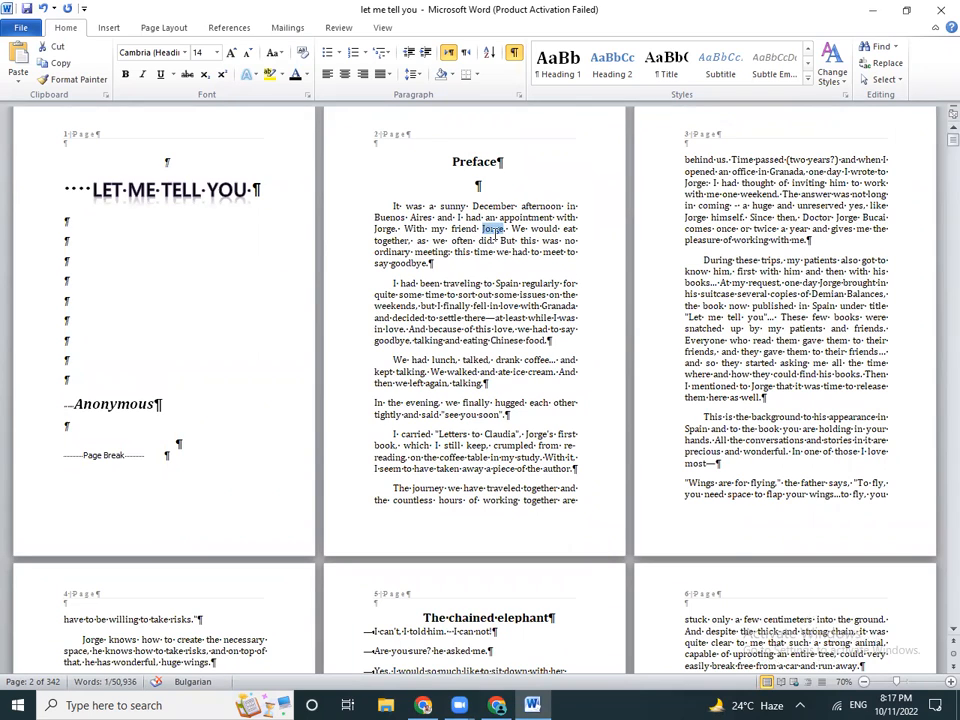
left_click(884, 68)
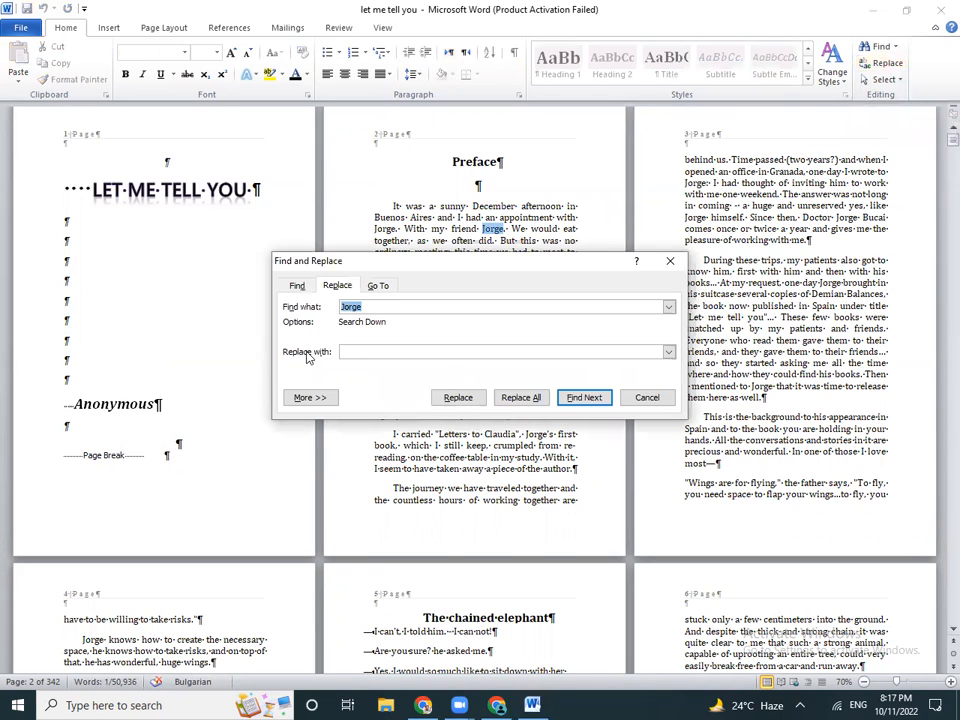
left_click(345, 351)
type("franklin")
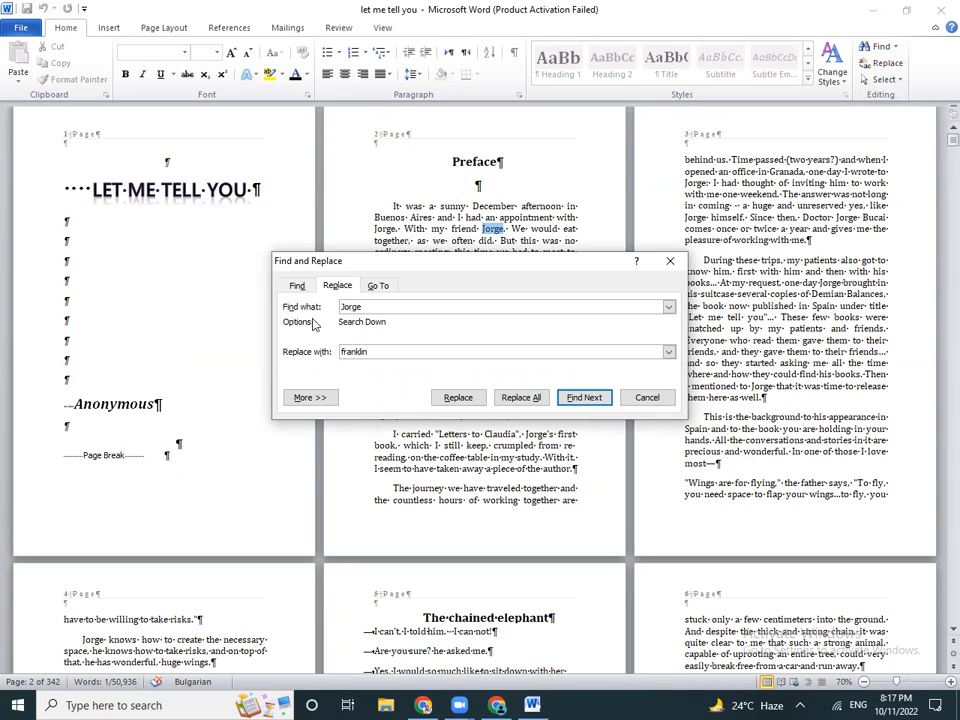
left_click(520, 397)
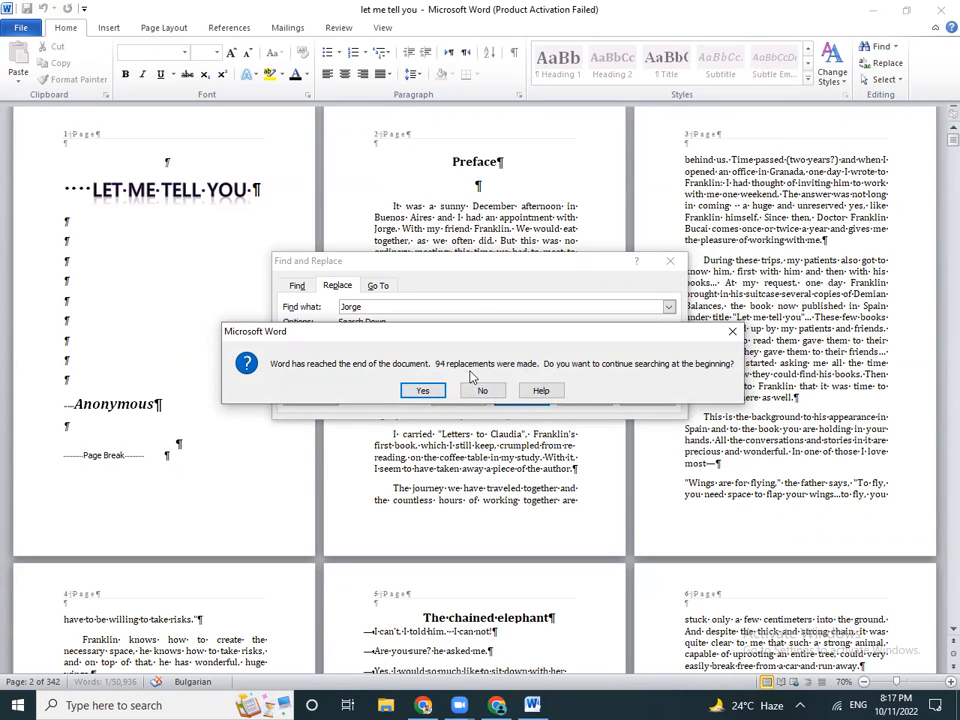
left_click(423, 390)
left_click(455, 392)
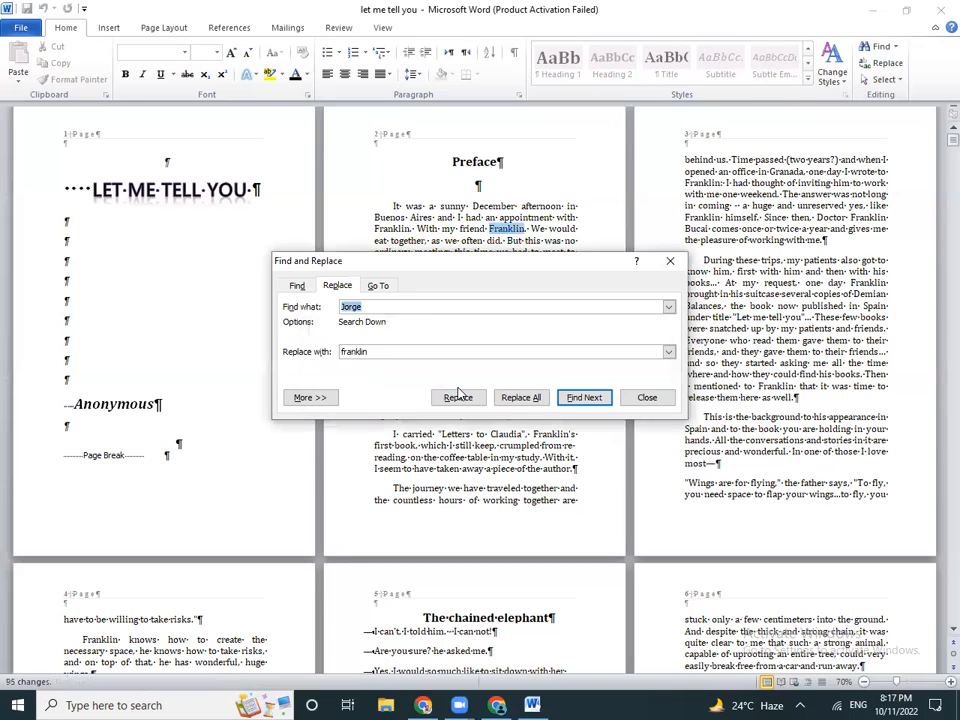
left_click(381, 305)
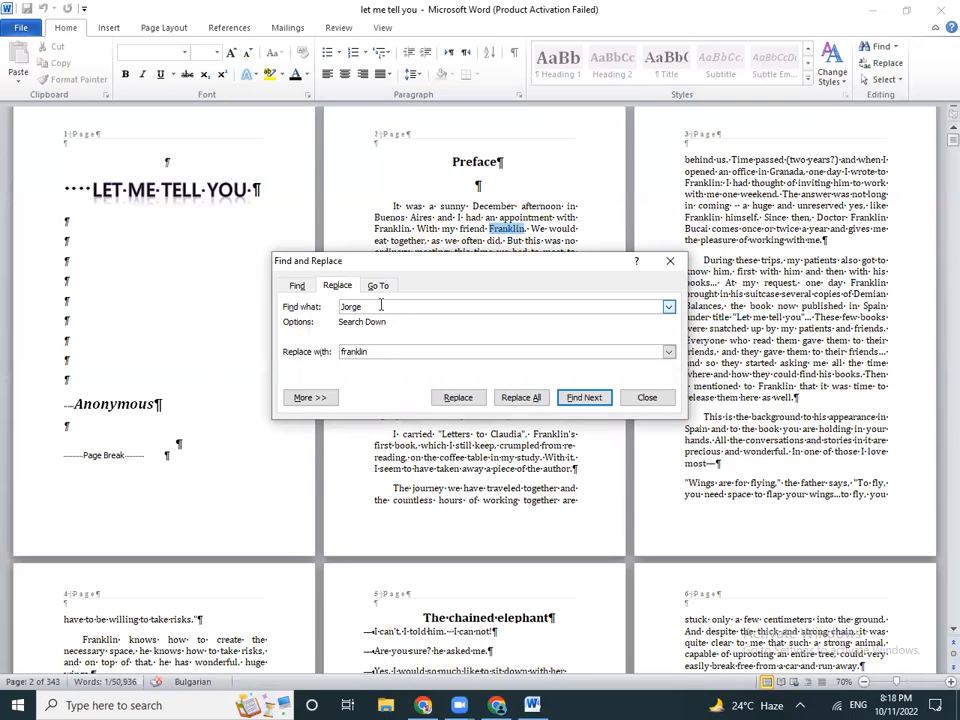
type("amith")
key("BackSpace")
type("smith")
left_click(415, 352)
left_click(415, 352)
type("wilbn")
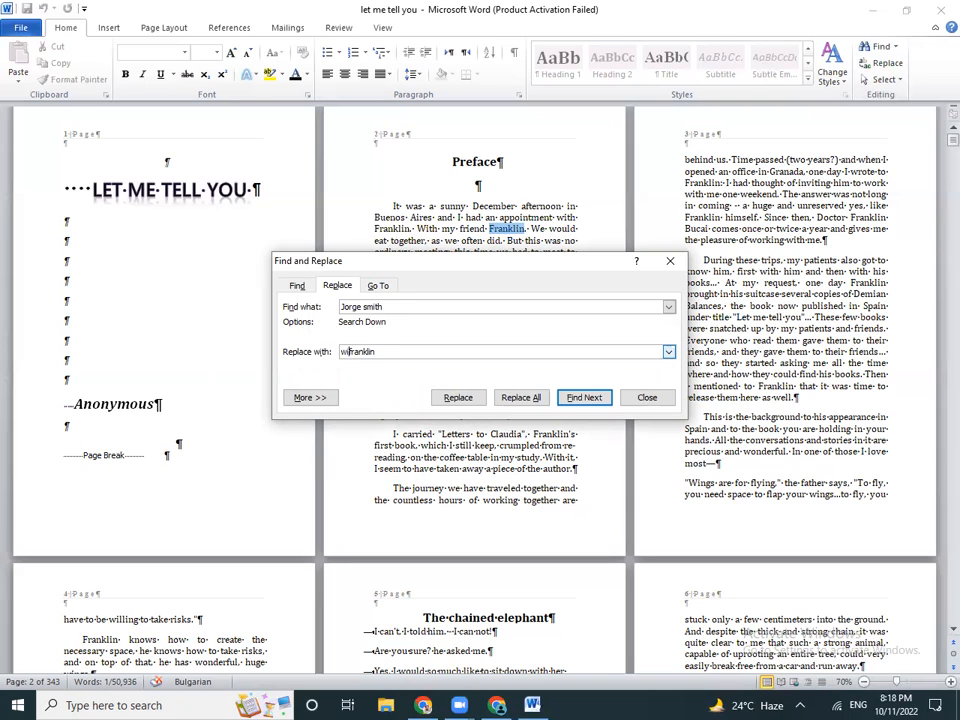
type("ur")
key("Down")
key("Left")
key("Left")
key("Left")
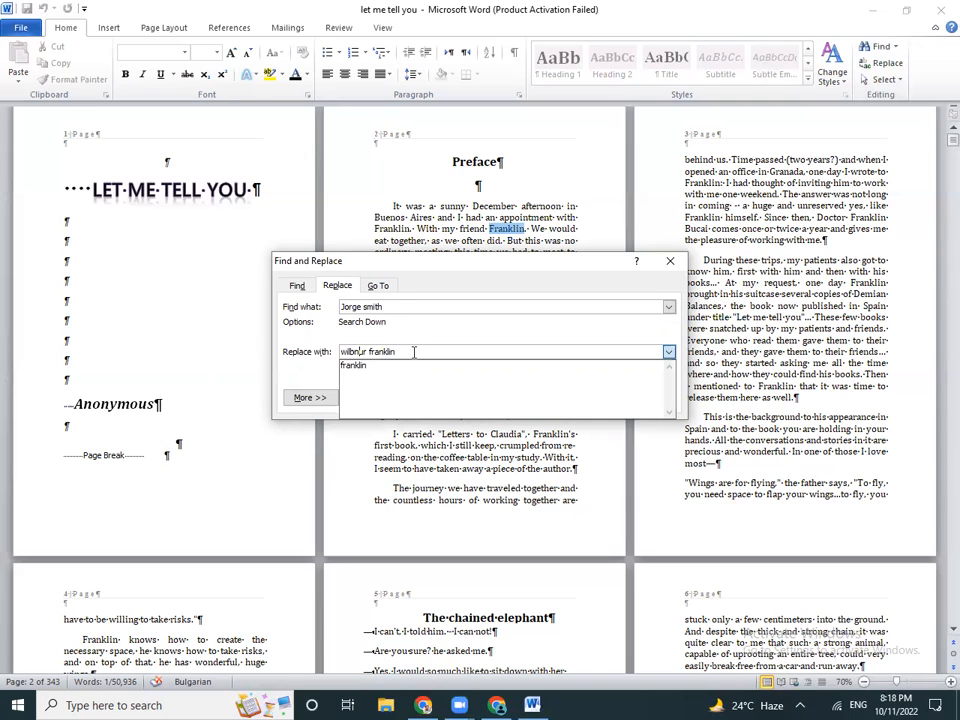
key("BackSpace")
type("b")
key("BackSpace")
key("Right")
key("Right")
key("Right")
key("Right")
key("Right")
key("Right")
key("Right")
key("Right")
key("Right")
left_click(418, 325)
left_click(520, 400)
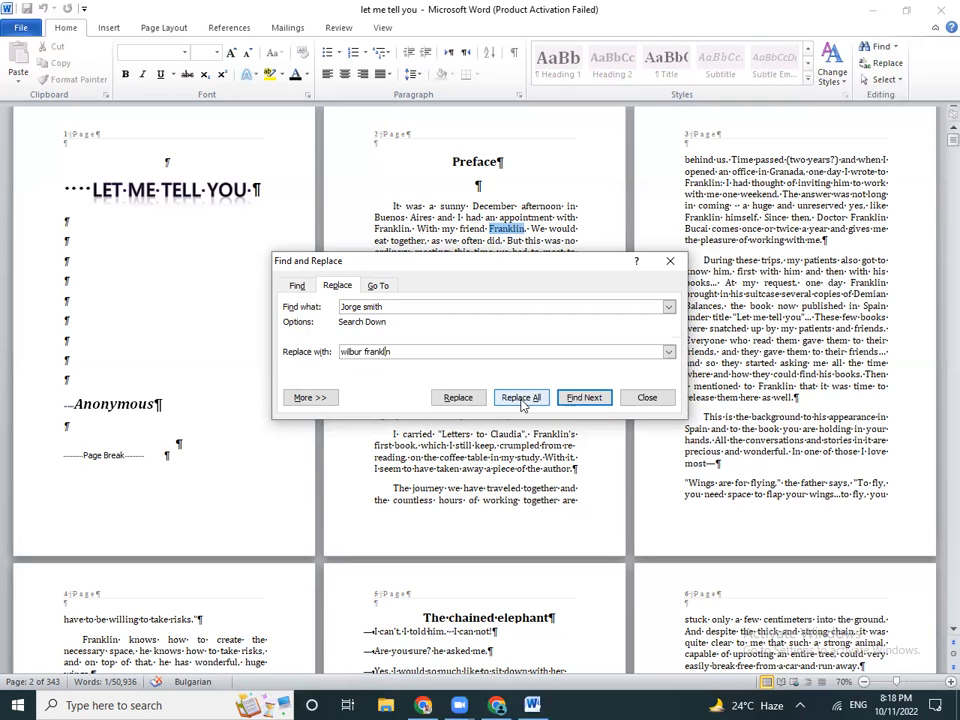
double_click(352, 306)
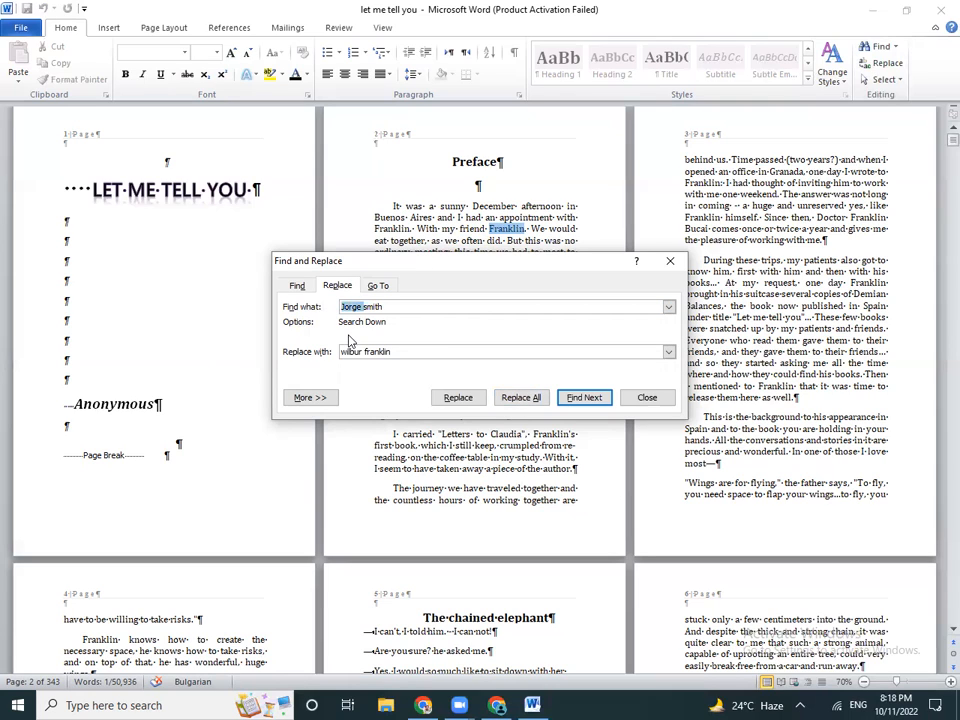
key("BackSpace")
double_click(418, 351)
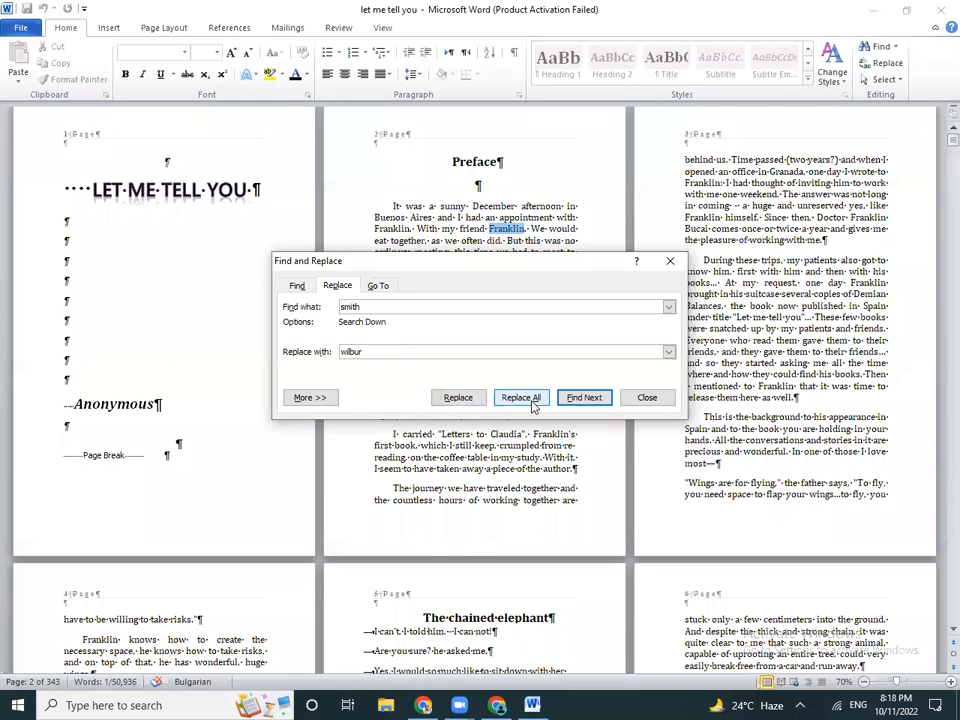
left_click(672, 261)
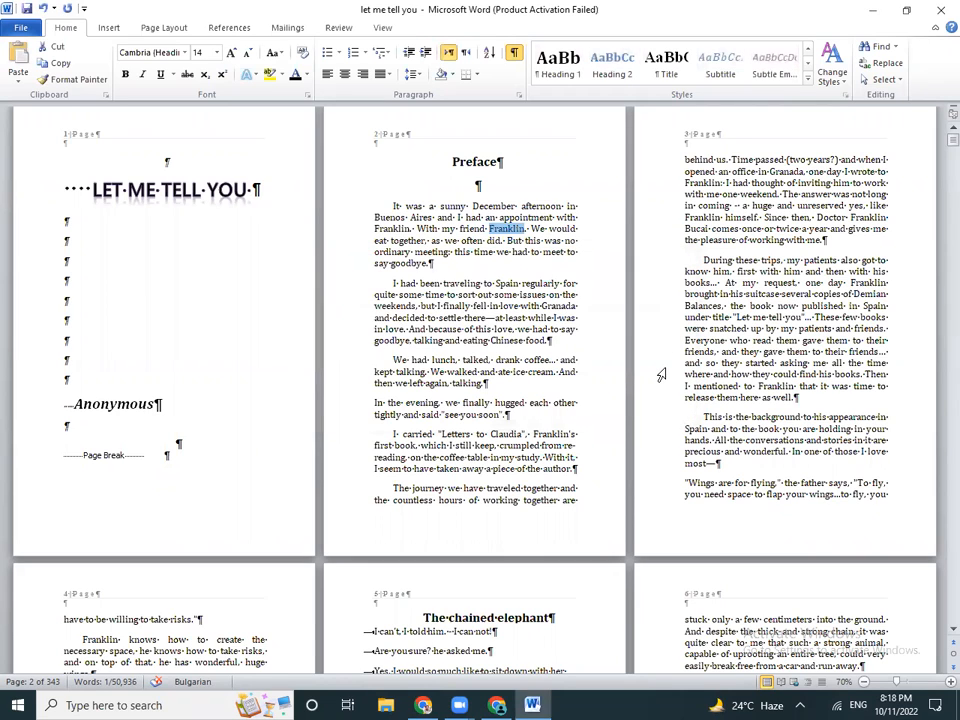
Add an empty line below the heading "The chained elephant" on page 5
left_click(462, 585)
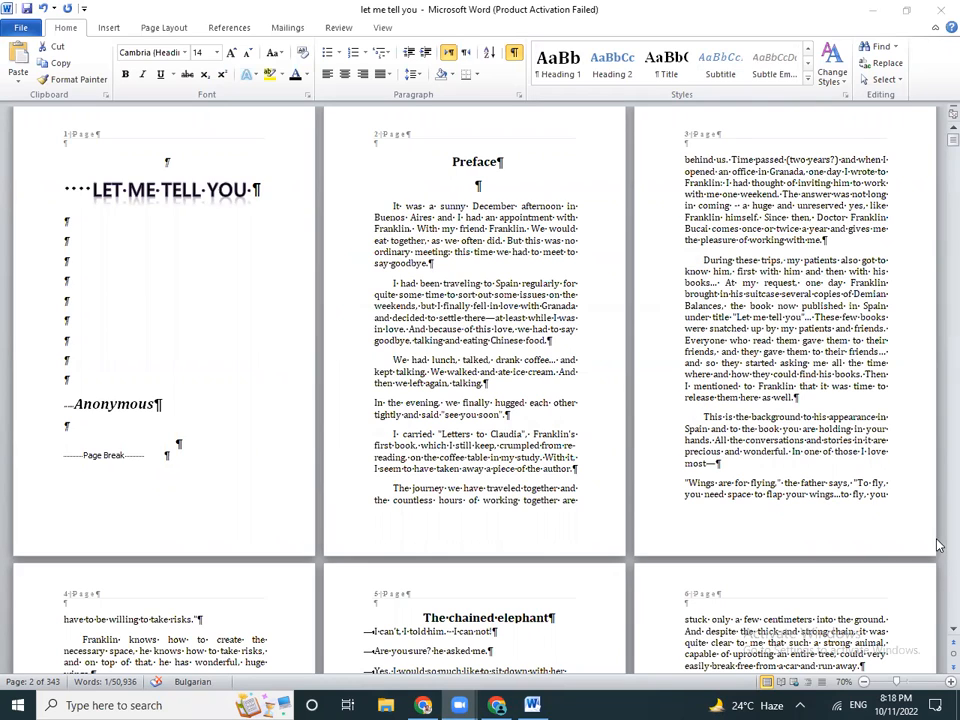
left_click(951, 630)
left_click(951, 630)
left_click(951, 630)
left_click(951, 630)
left_click(951, 630)
scroll(940, 634, "down", 1)
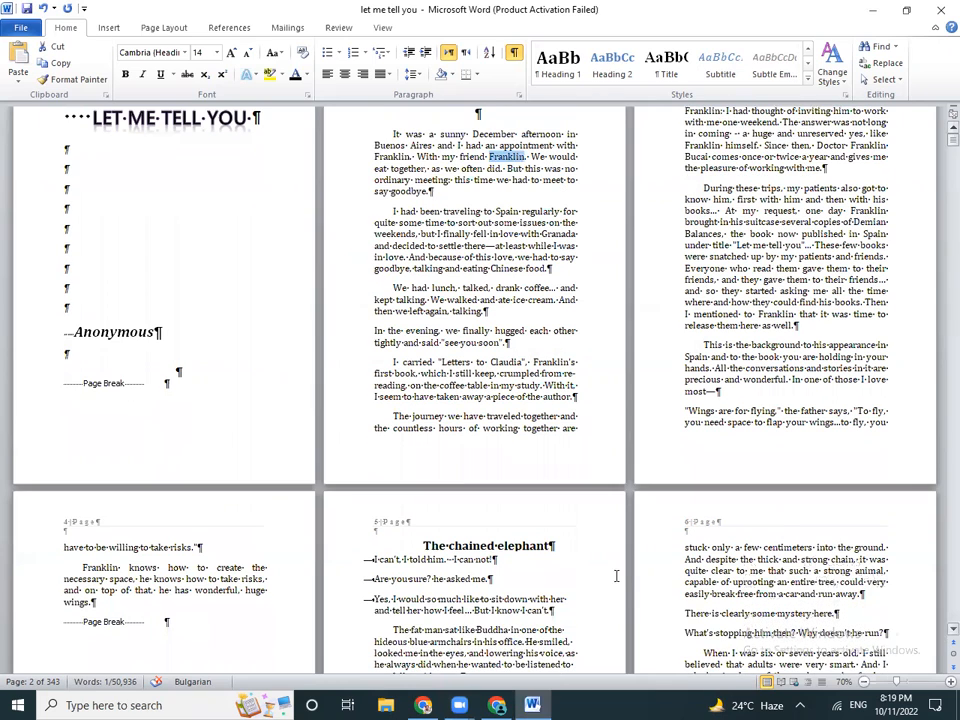
left_click(489, 548)
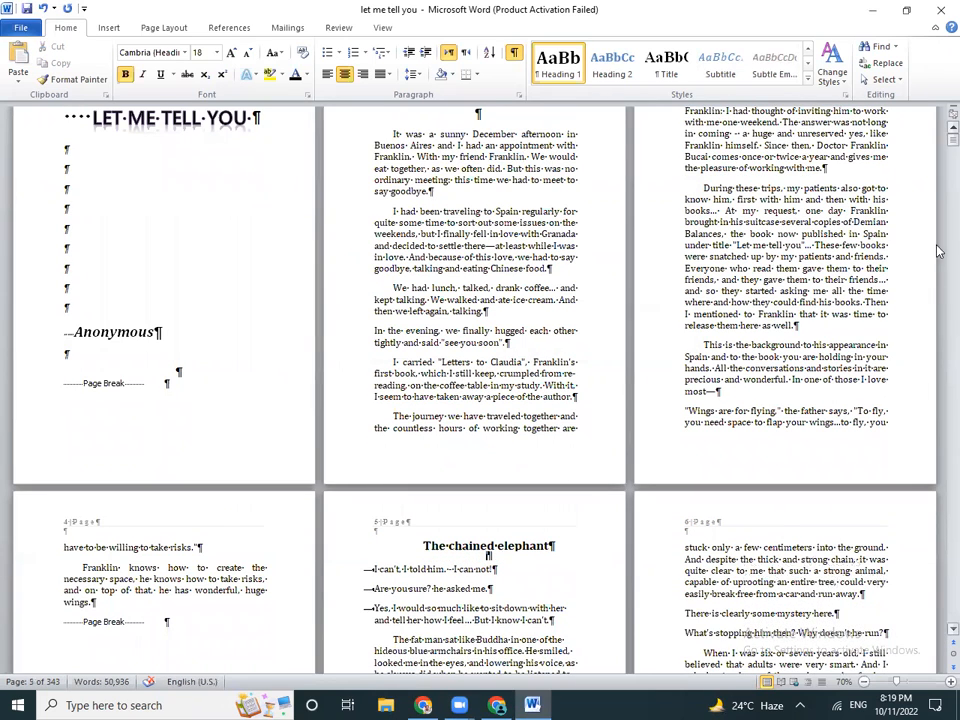
scroll(938, 300, "down", 5)
scroll(938, 233, "down", 5)
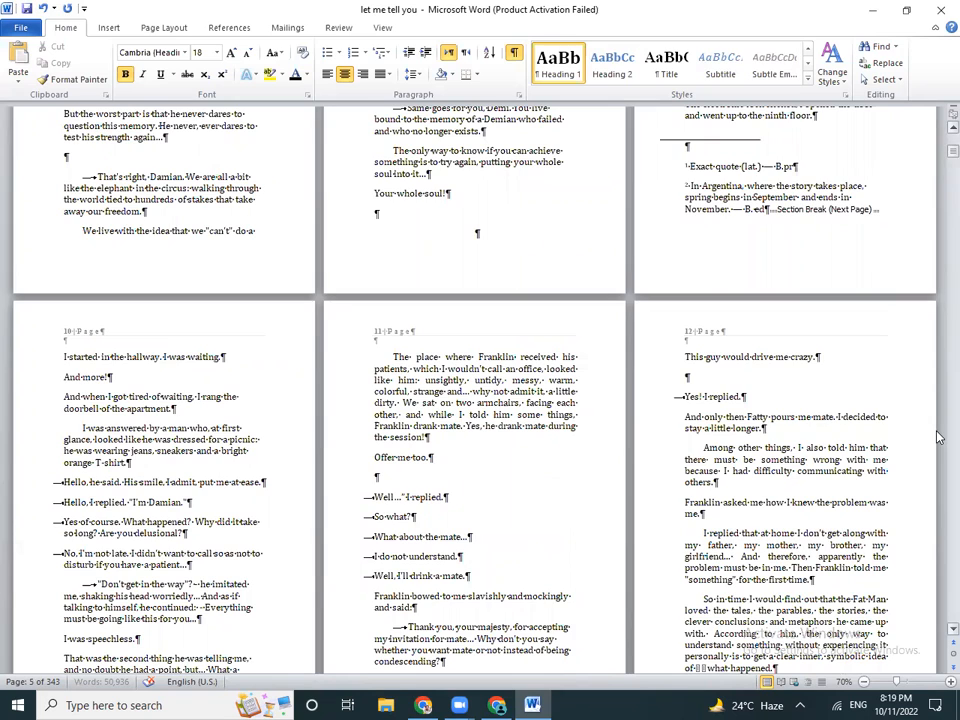
Delete the section break after "imagination:" on page 13 and insert a page break before the heading "The breast or the milk"
scroll(938, 437, "down", 5)
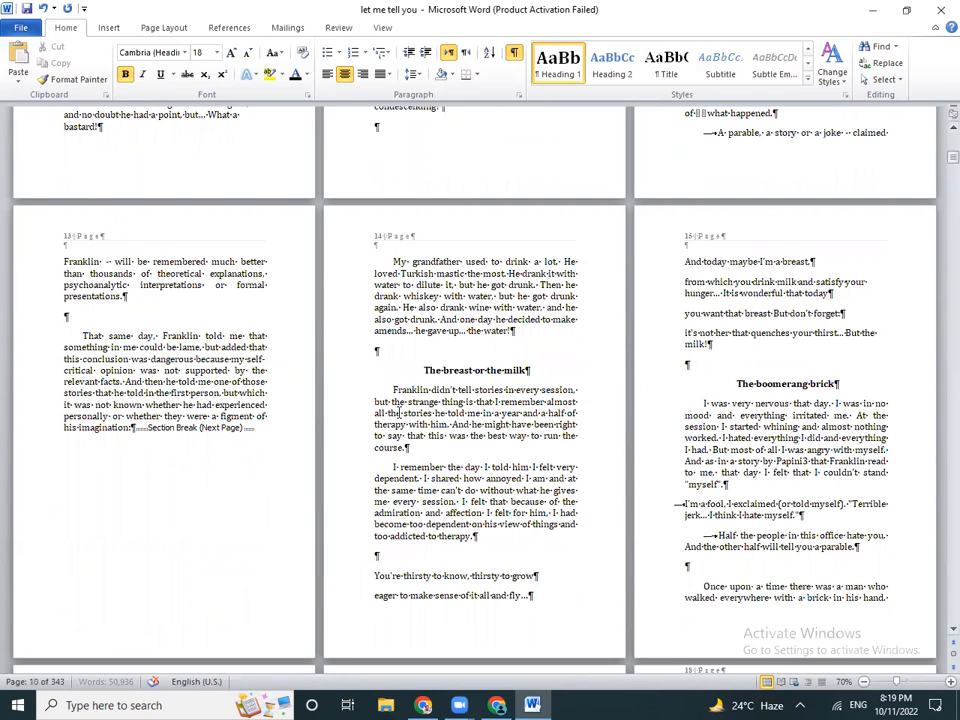
left_click(190, 455)
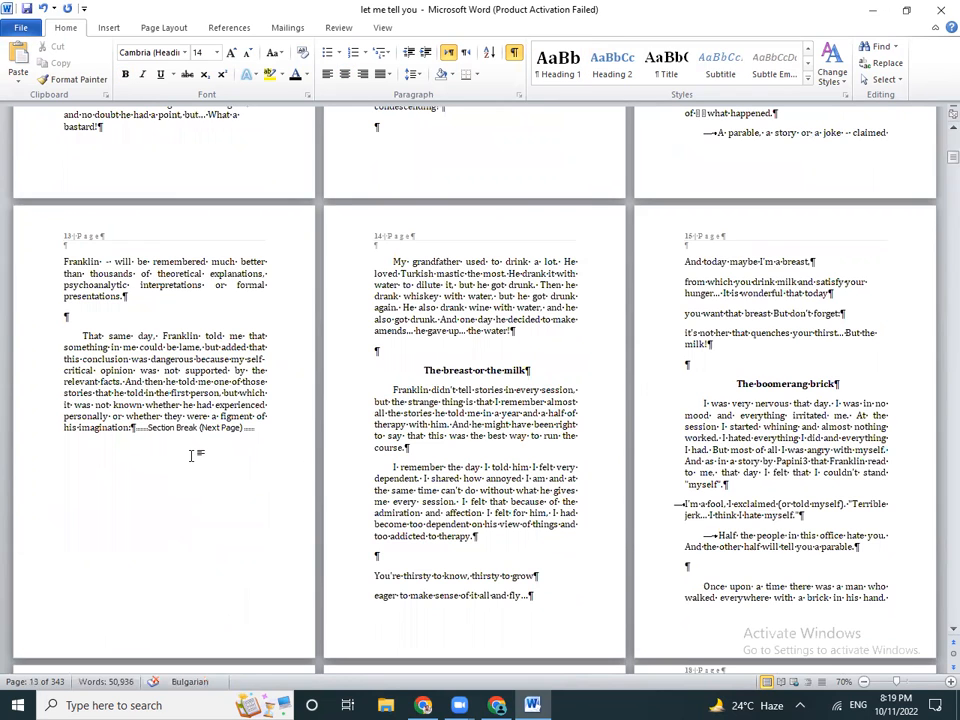
key("Delete")
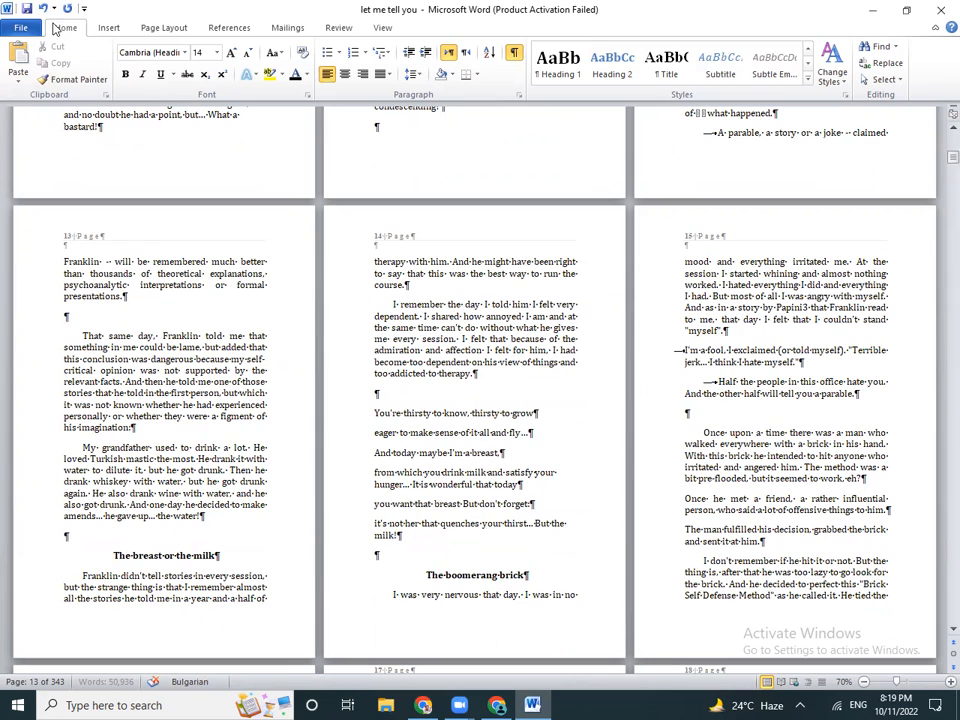
left_click(108, 28)
left_click(80, 68)
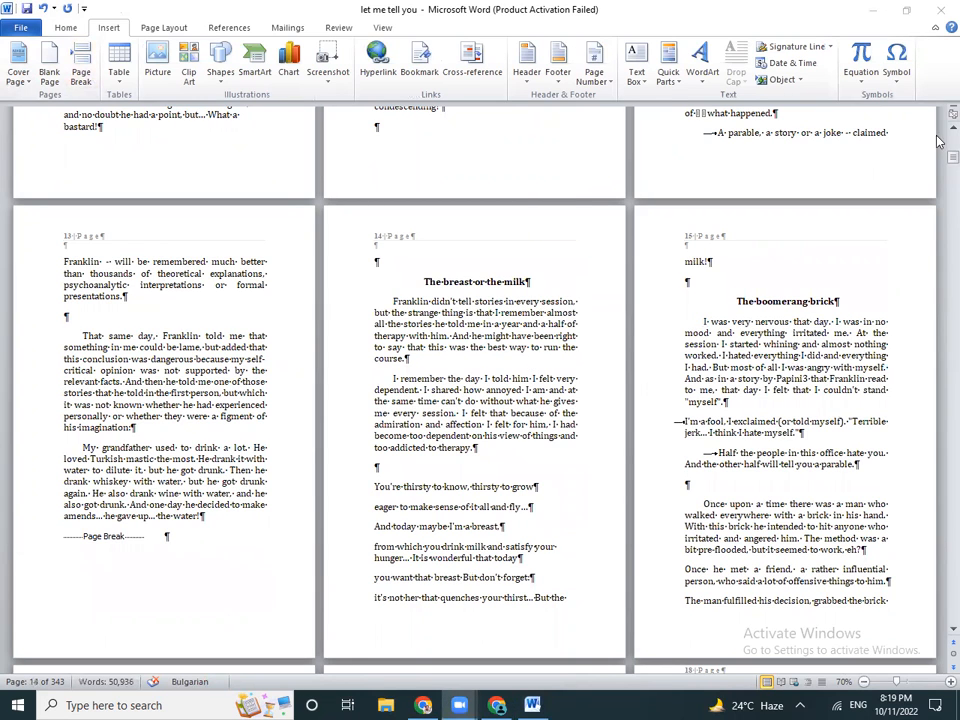
Apply a box page border with the default single line to the whole document
left_click_drag(951, 156, 938, 120)
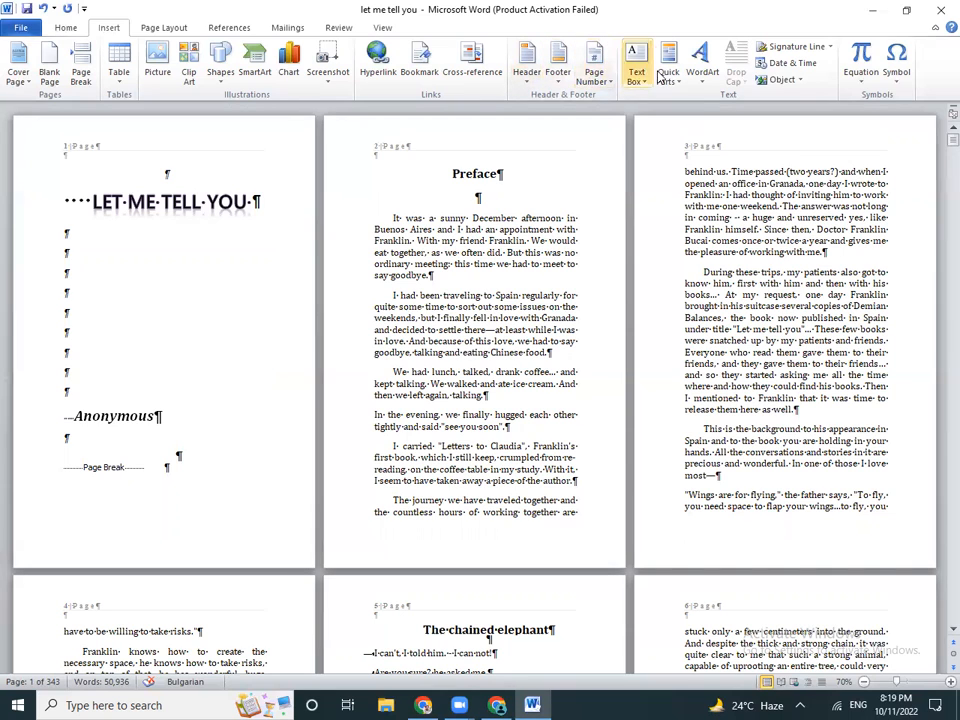
left_click(160, 30)
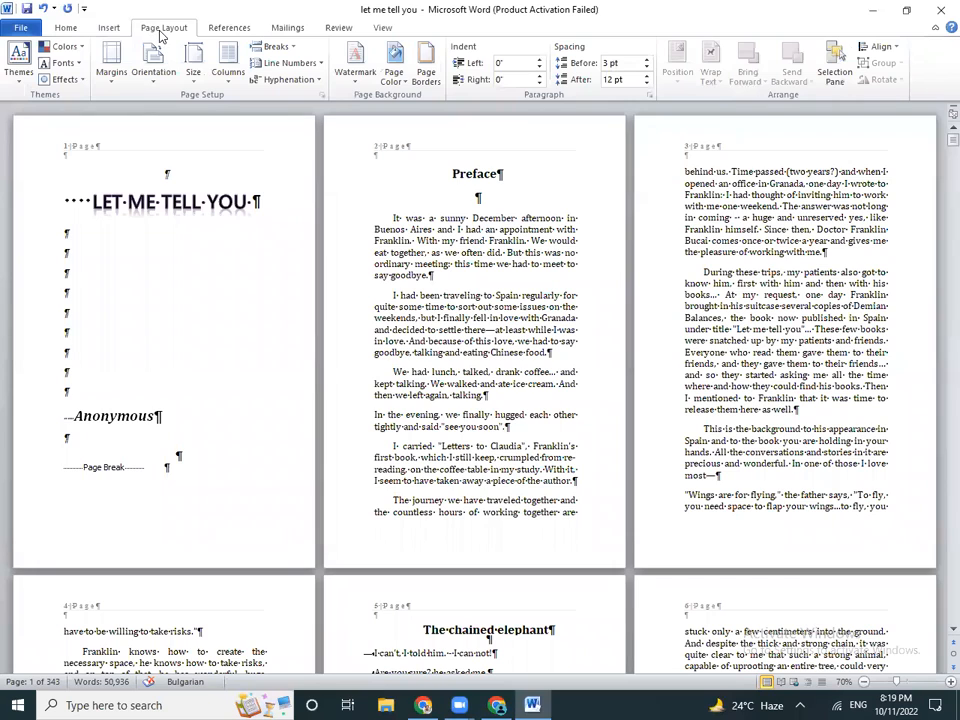
left_click(425, 68)
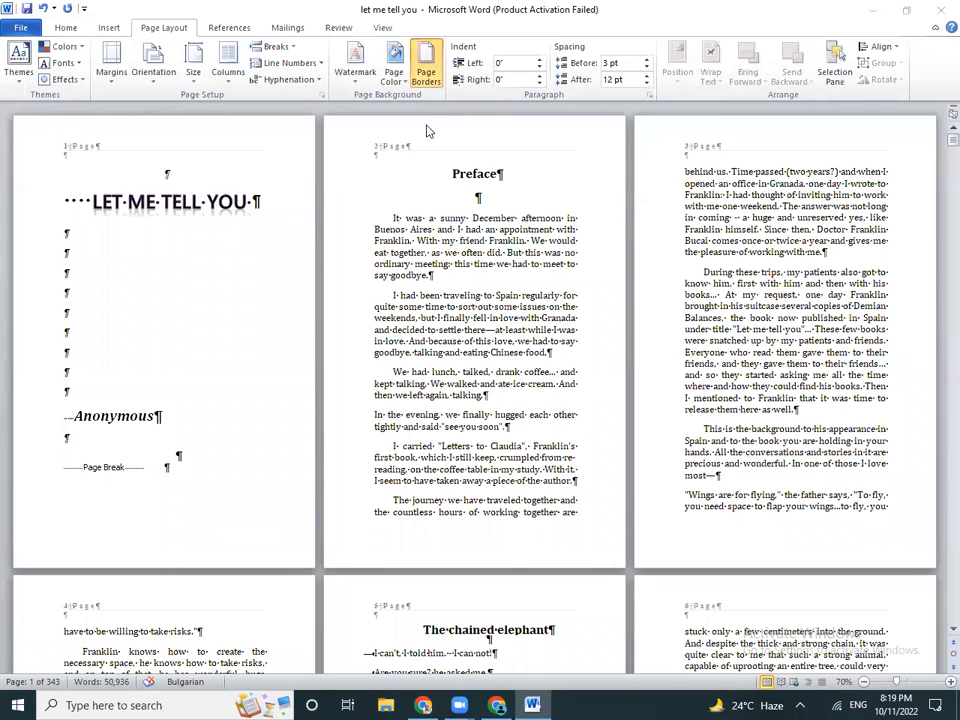
left_click(309, 297)
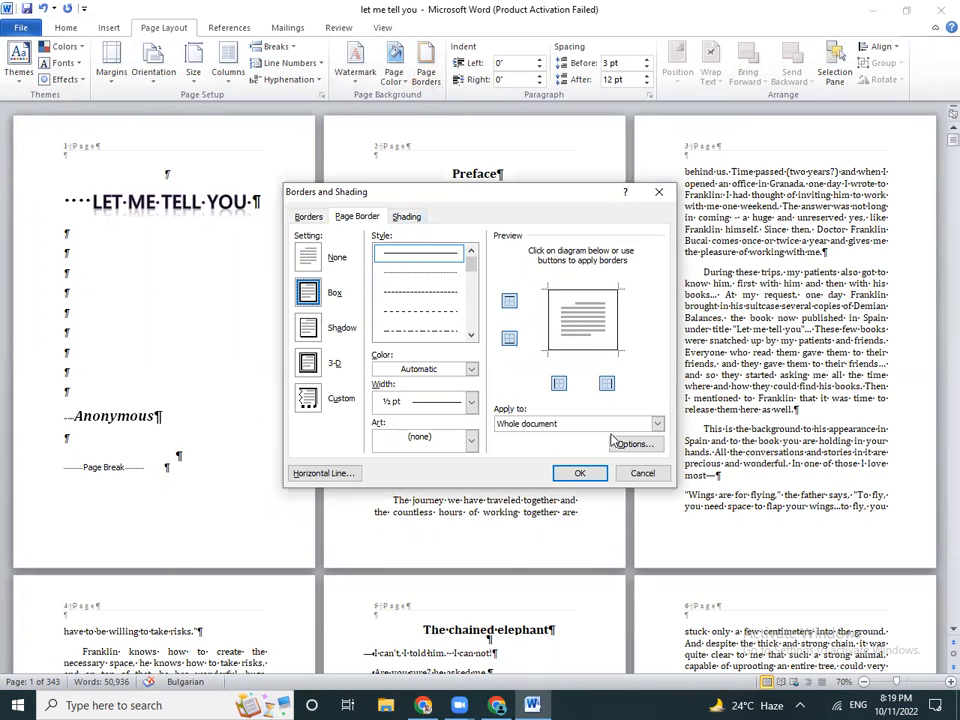
left_click(578, 473)
Delete the section break after the paragraph ending "because we are equal." on page 94
scroll(570, 470, "down", 15)
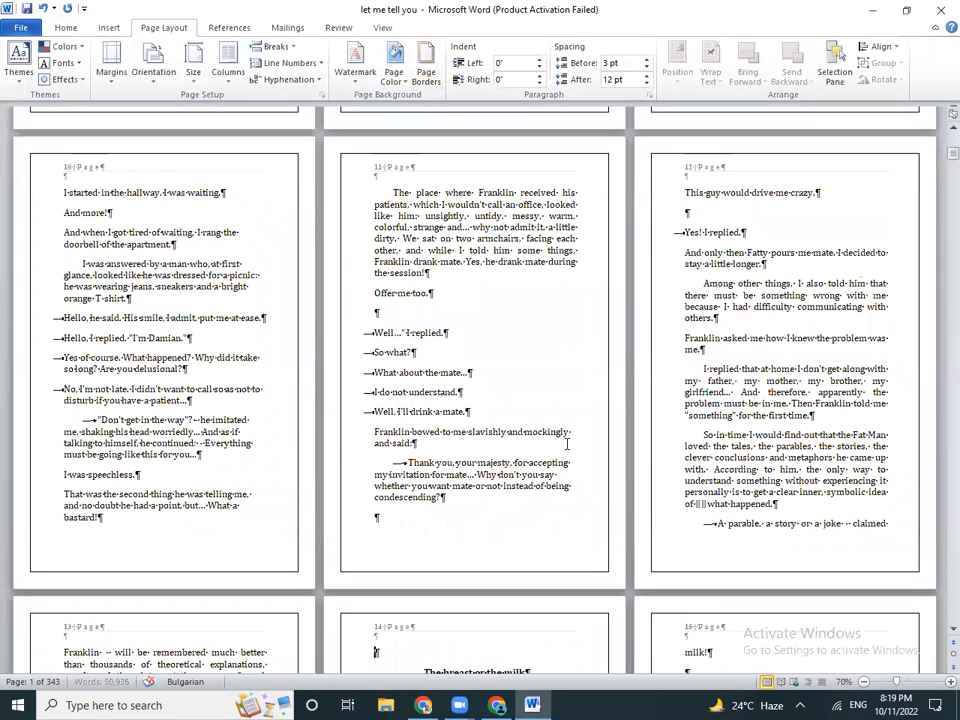
left_click_drag(953, 153, 953, 138)
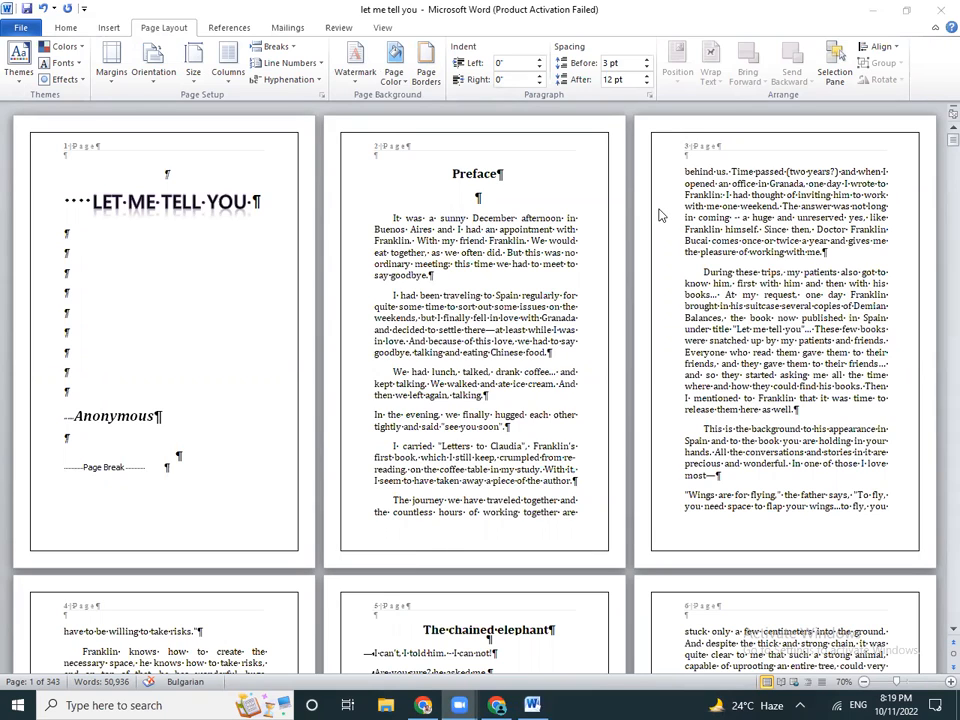
left_click(950, 139)
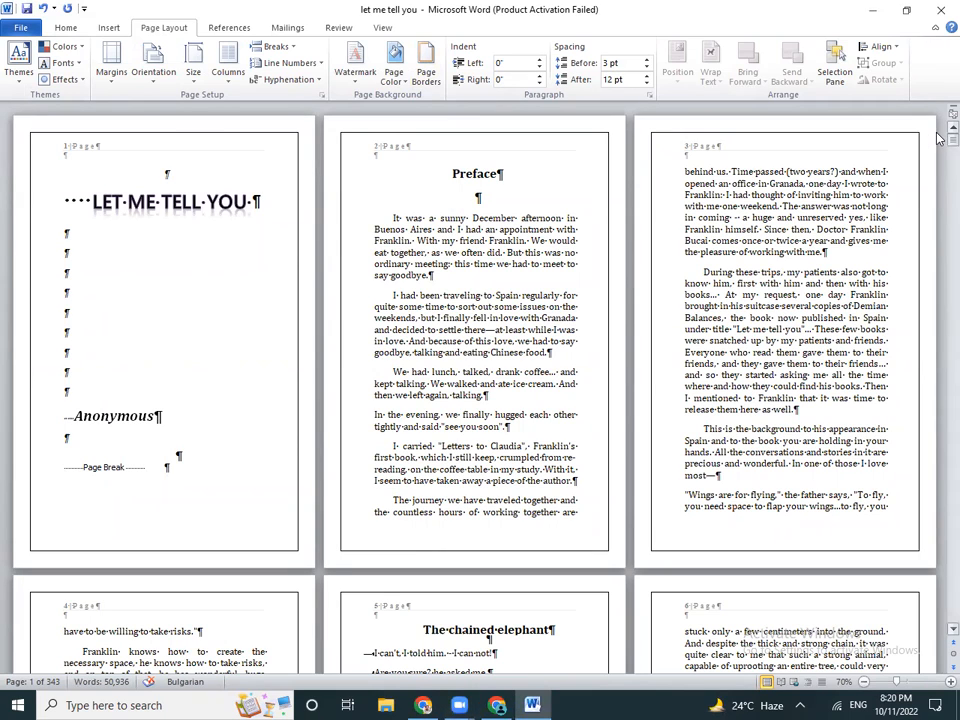
scroll(940, 333, "down", 1)
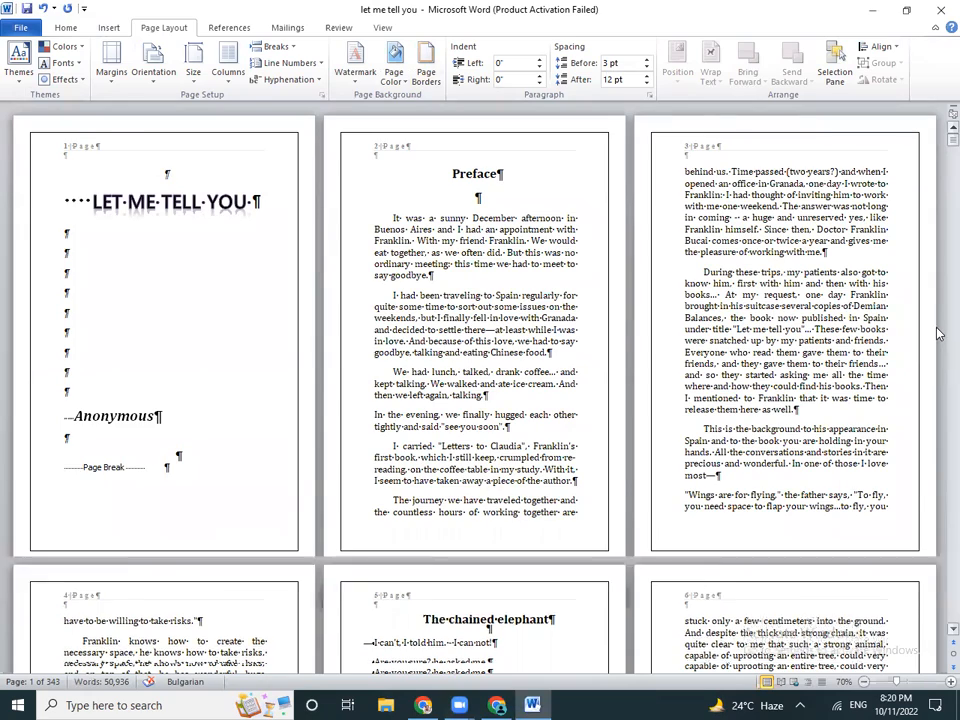
scroll(940, 333, "down", 15)
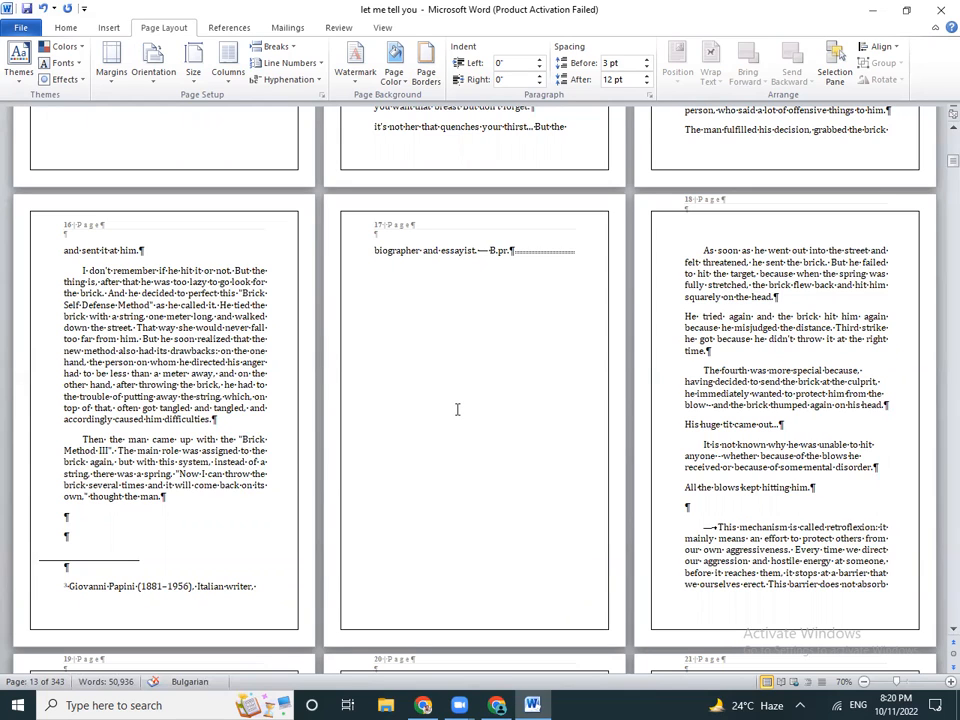
left_click_drag(953, 160, 938, 280)
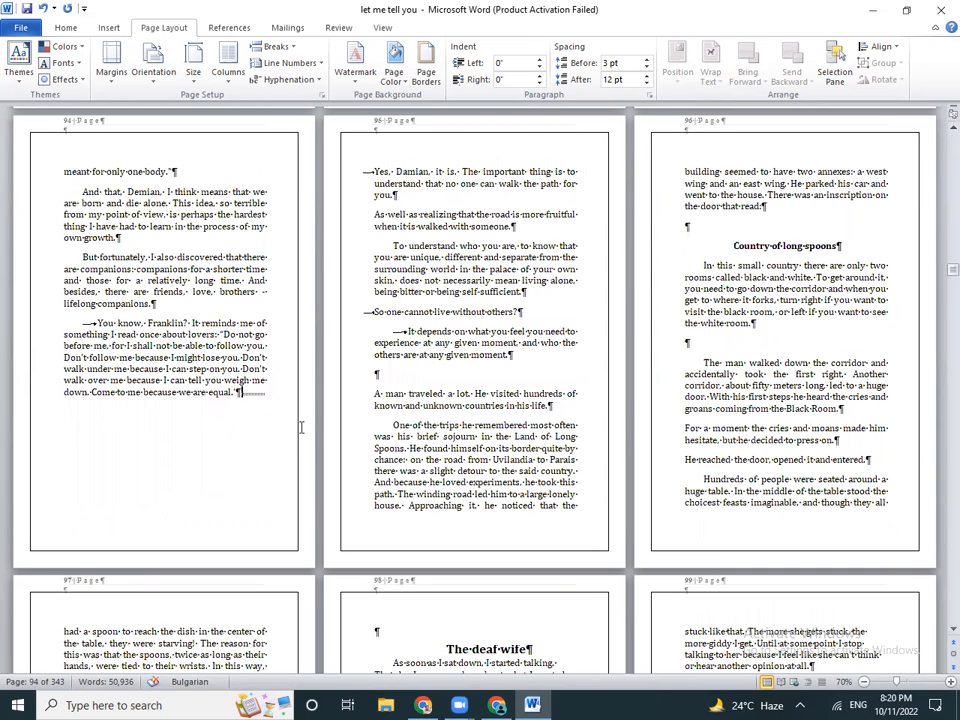
key("Delete")
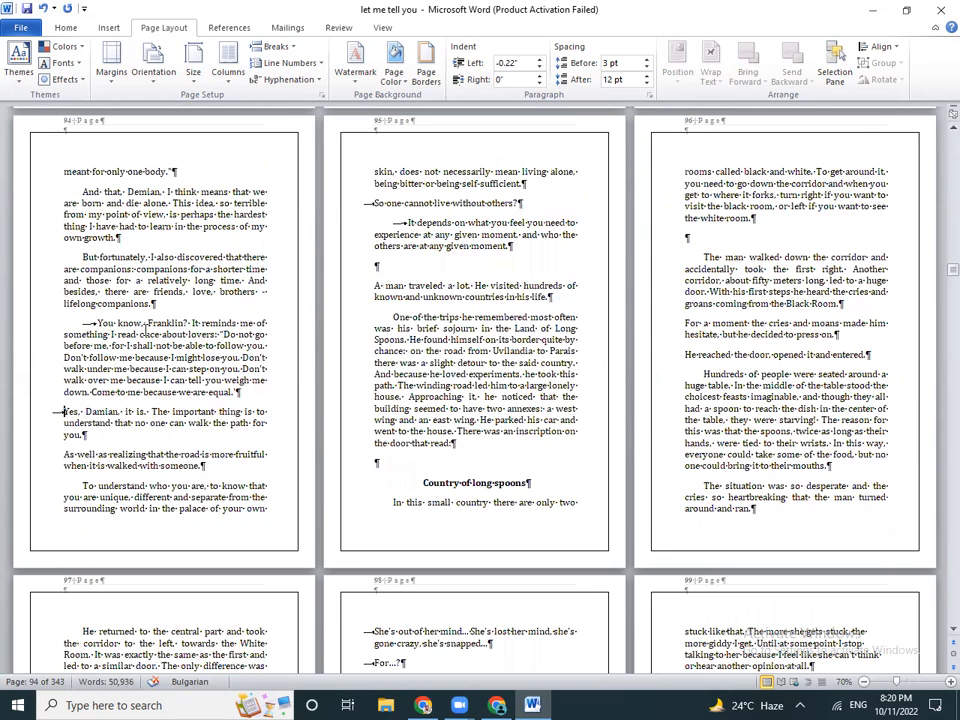
Insert a page break at the empty line above the heading "Country of long spoons" on page 95
left_click(377, 462)
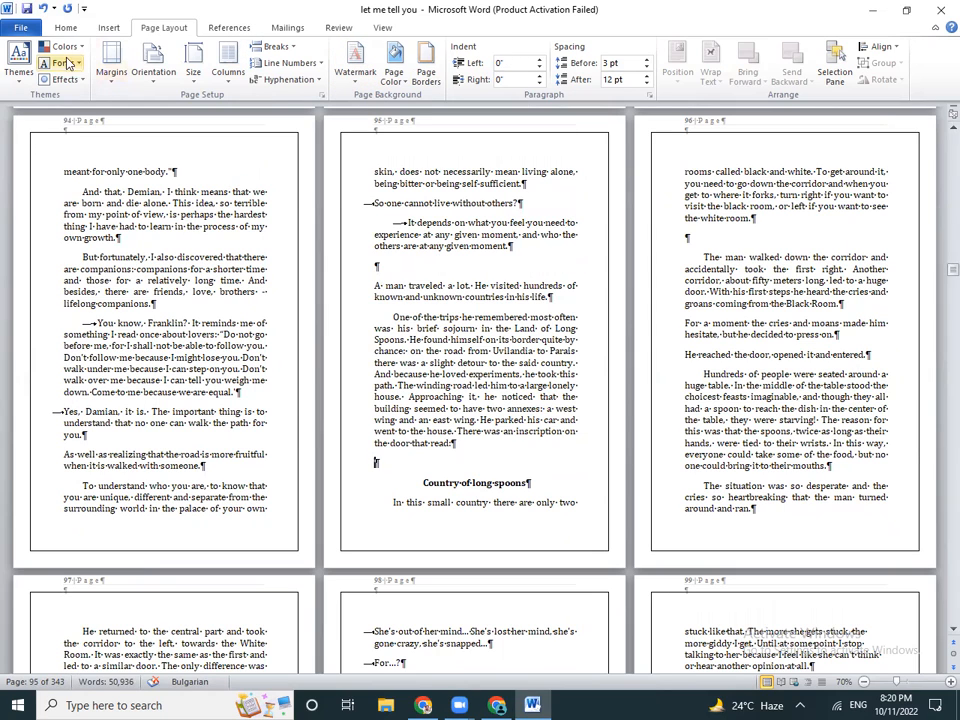
left_click(106, 28)
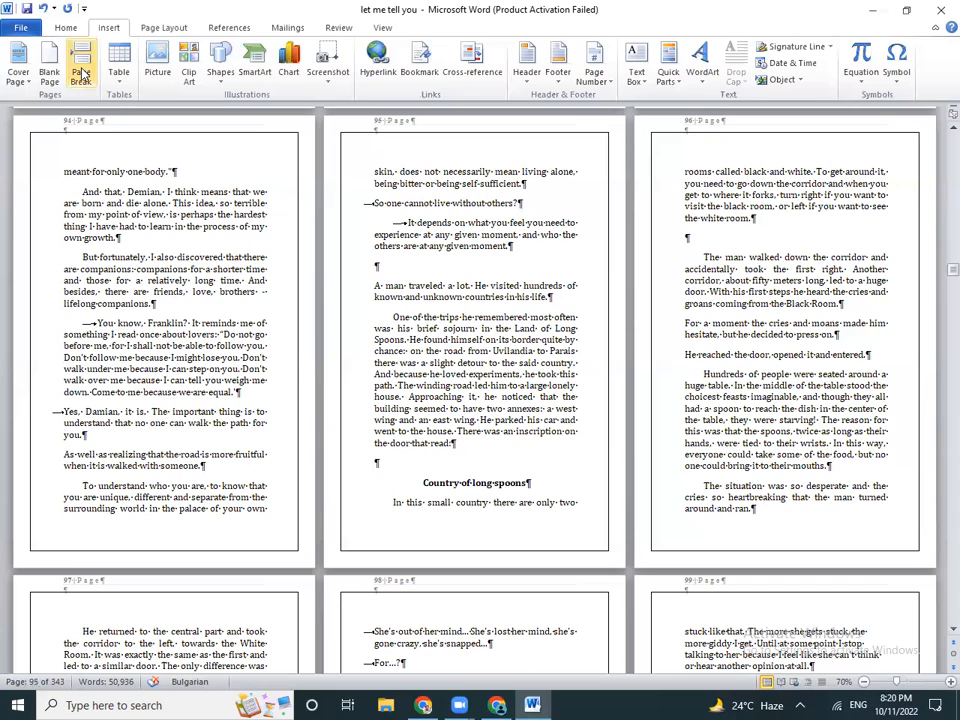
left_click(81, 72)
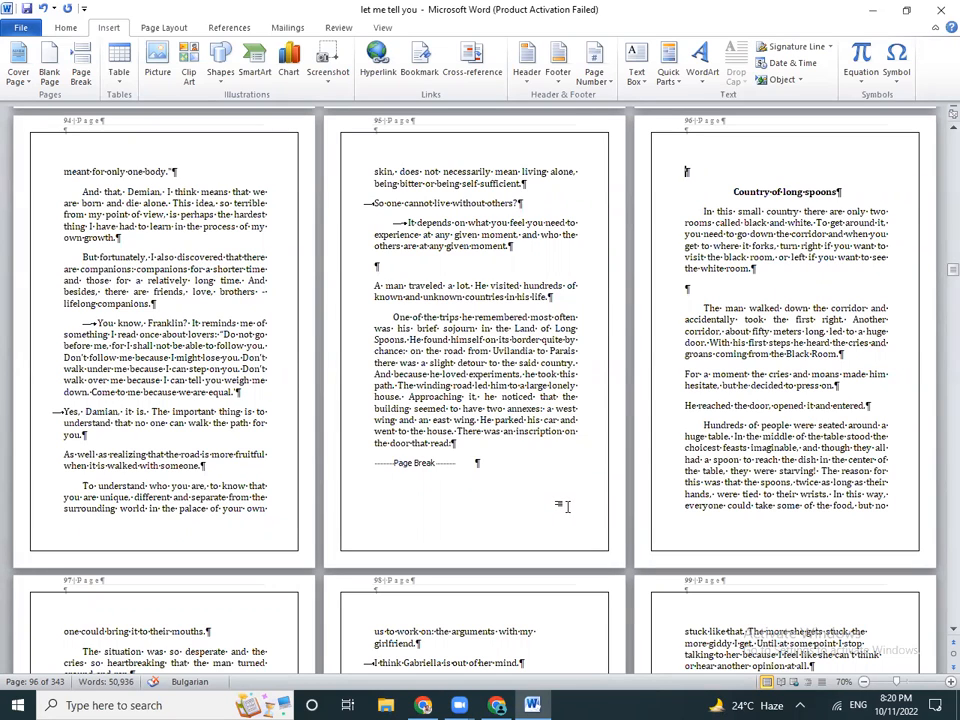
Enter "300 500 usd" on an empty line between the title and "Anonymous" on page 1
scroll(938, 310, "down", 10)
scroll(938, 310, "down", 15)
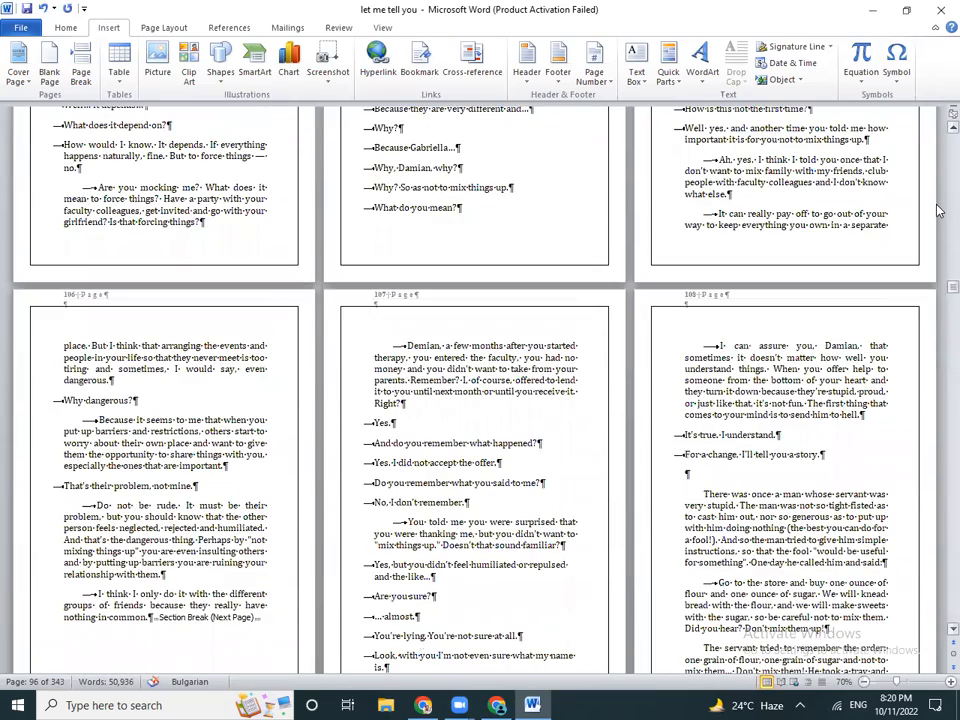
scroll(938, 210, "up", 15)
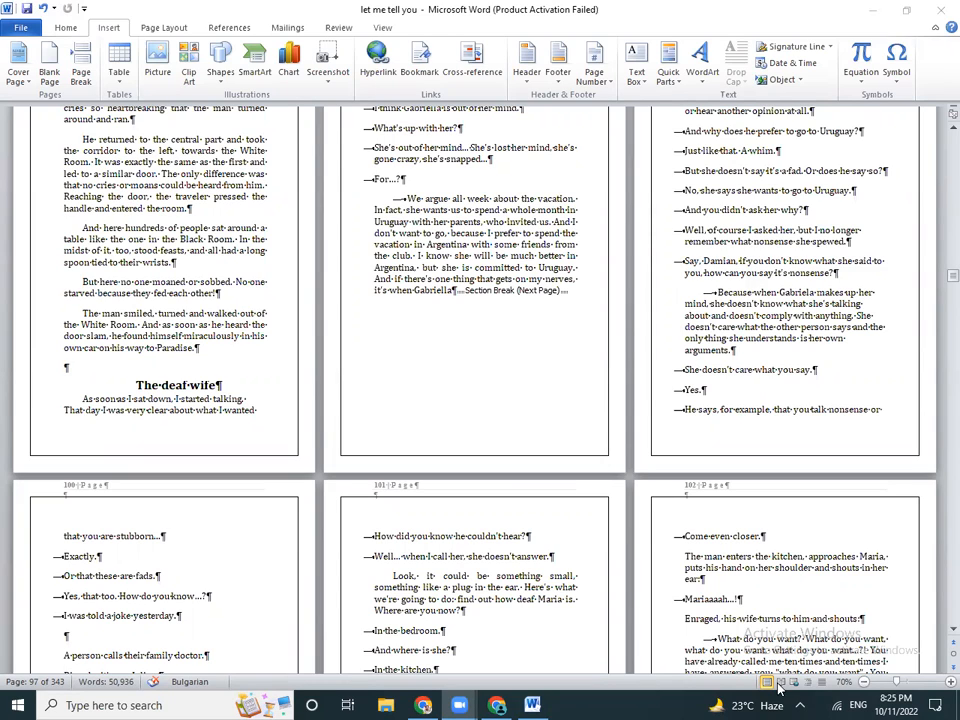
left_click_drag(949, 275, 935, 118)
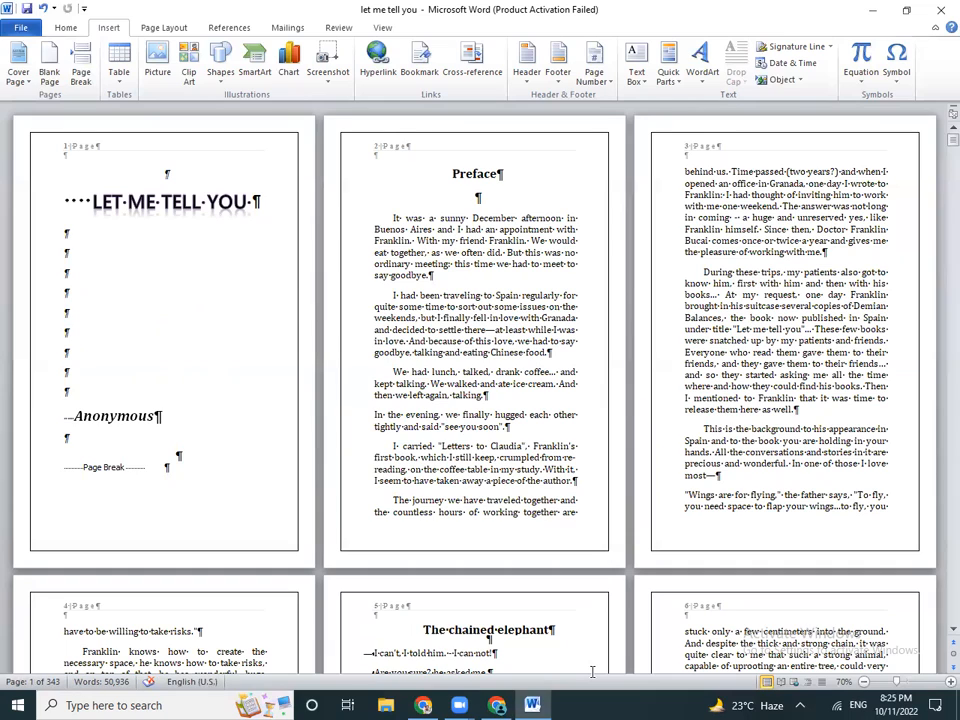
type("300")
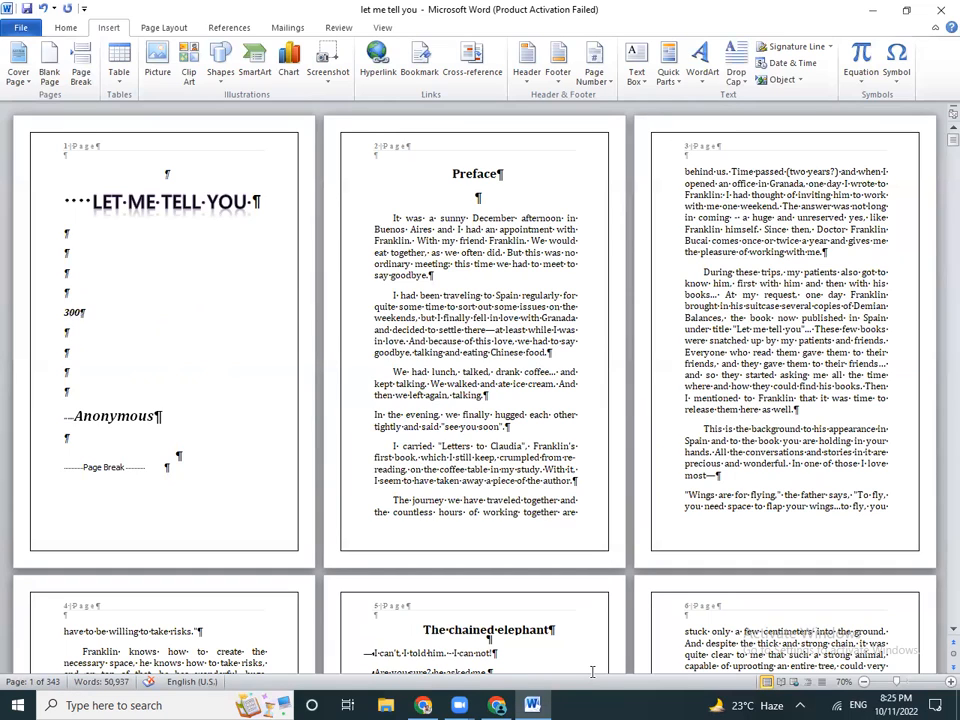
type(" 5010")
key("BackSpace")
key("BackSpace")
type("0 usd")
Enlarge the "300 500 usd" line on the title page to 26 pt
left_click(35, 314)
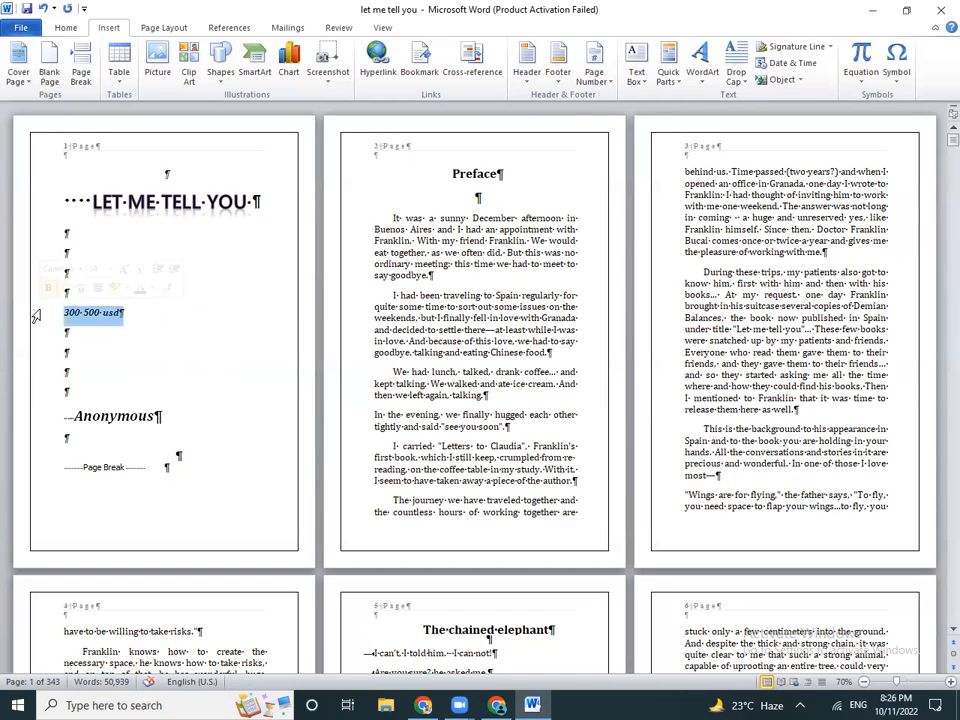
left_click(65, 27)
left_click(234, 57)
left_click(234, 57)
left_click(235, 57)
left_click(236, 57)
left_click(238, 57)
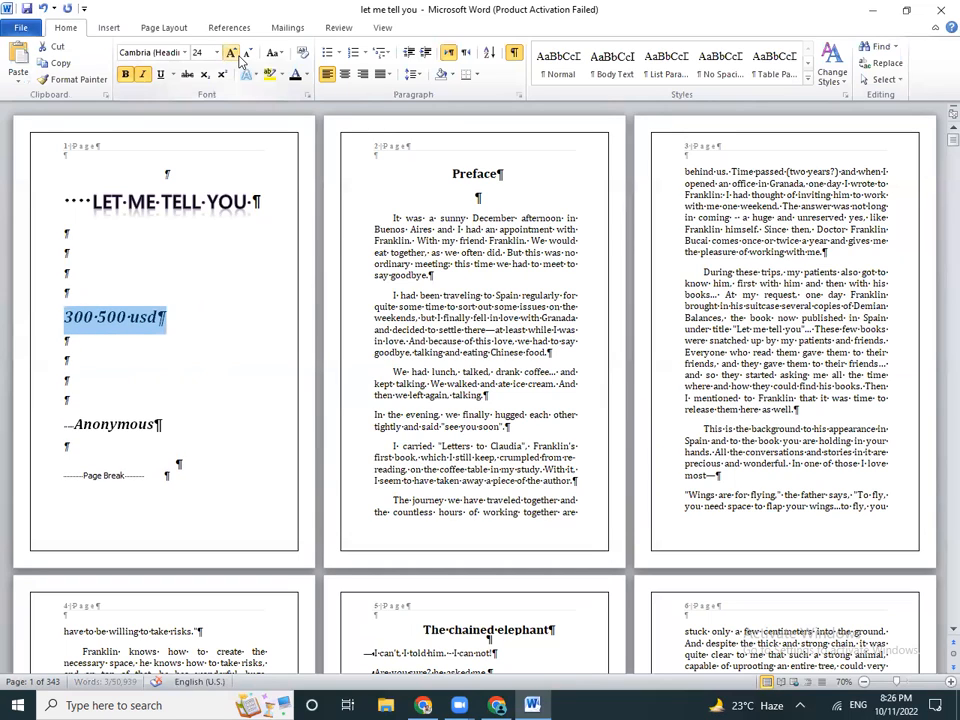
left_click(238, 57)
Add a new line reading "patience" directly below "300 500 usd" on the title page
left_click(170, 318)
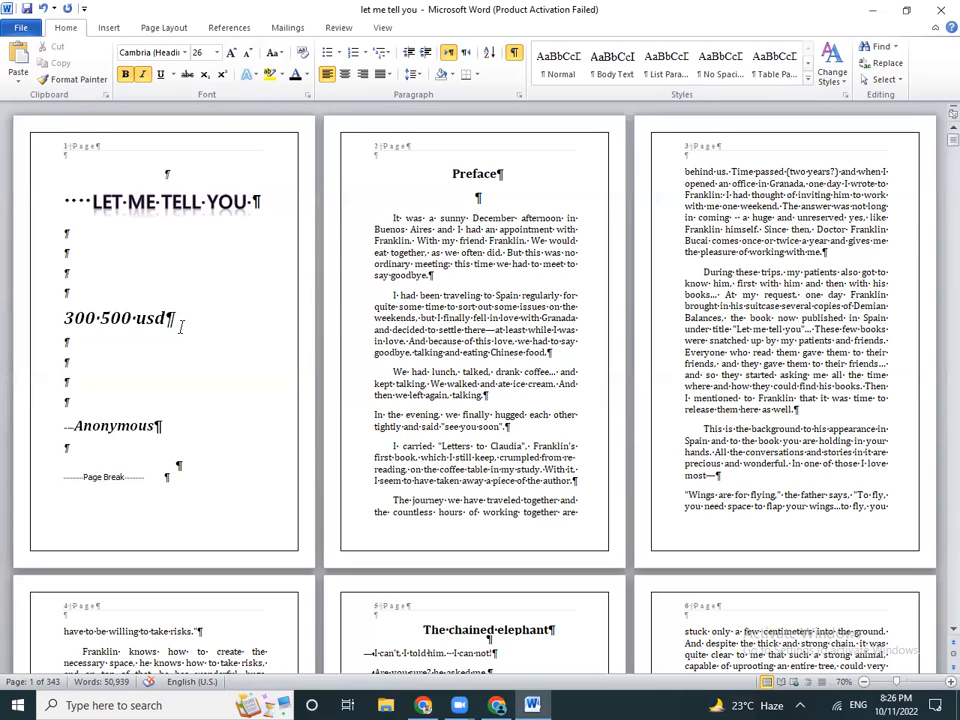
key("Return")
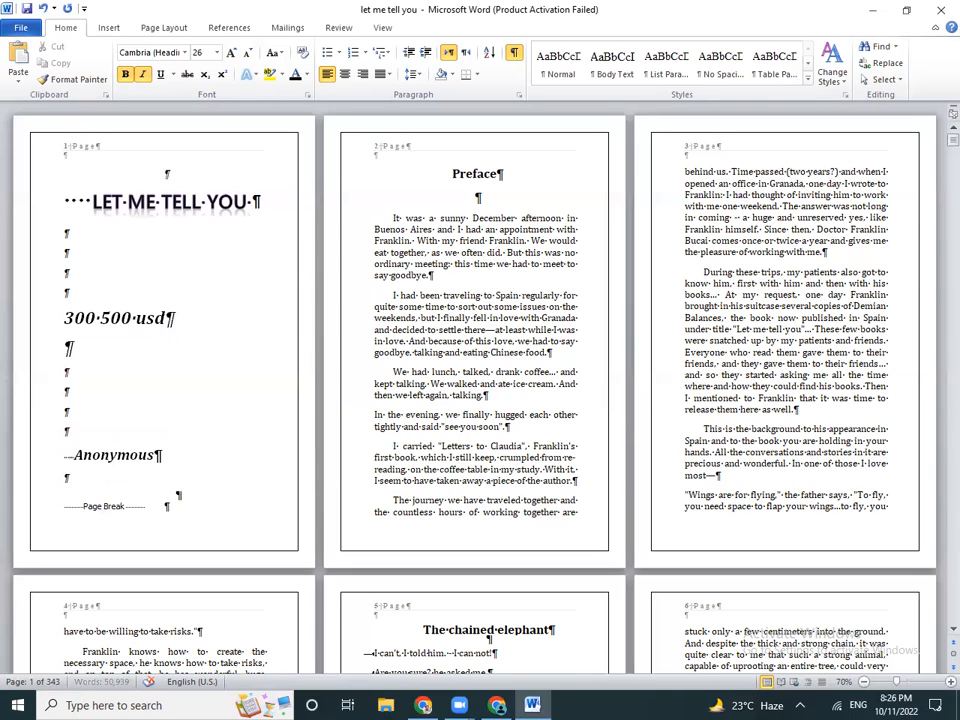
type("patience")
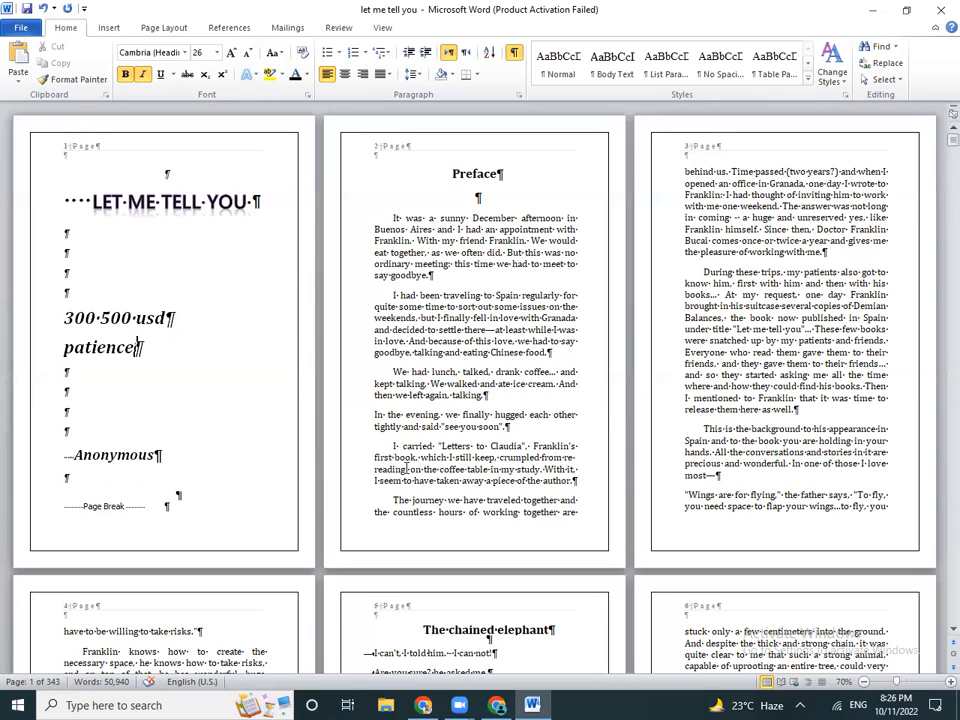
left_click_drag(64, 317, 96, 318)
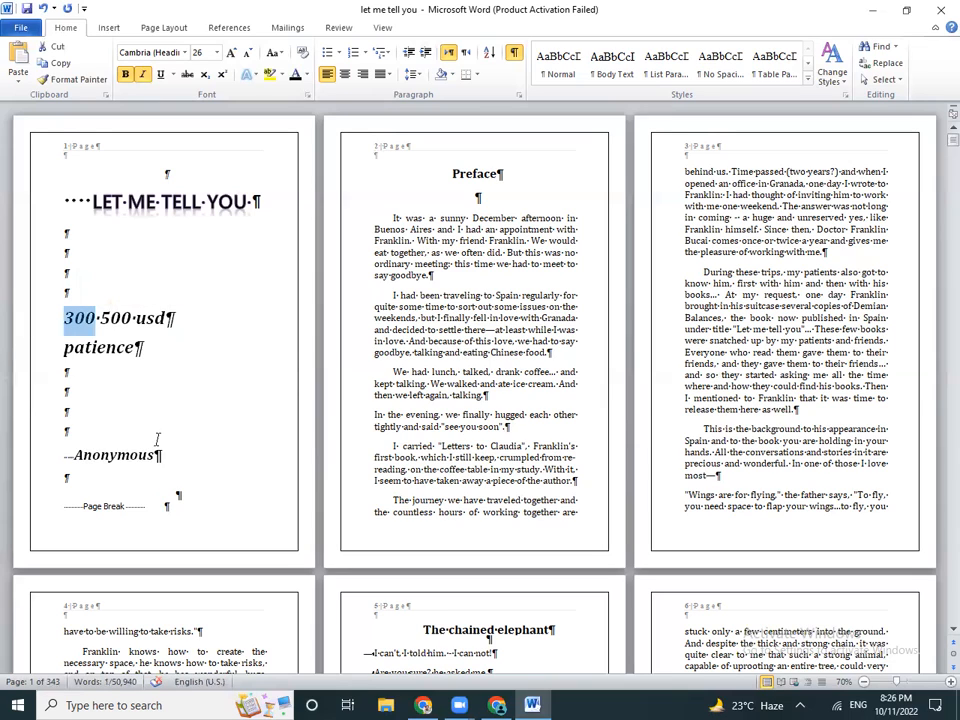
left_click(40, 347)
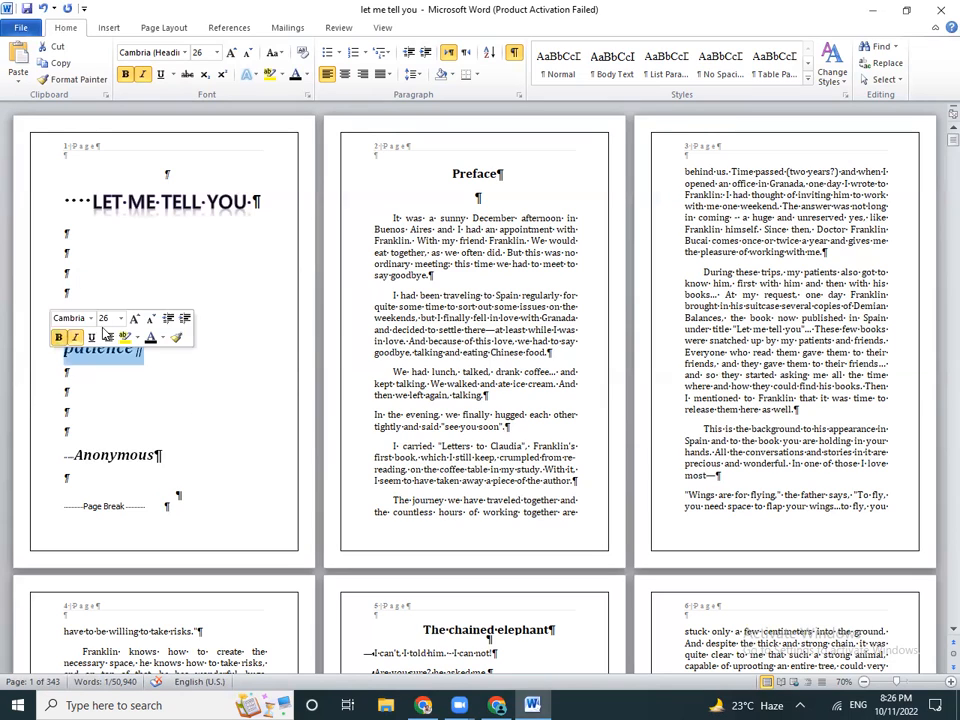
left_click(131, 277)
left_click_drag(96, 317, 63, 318)
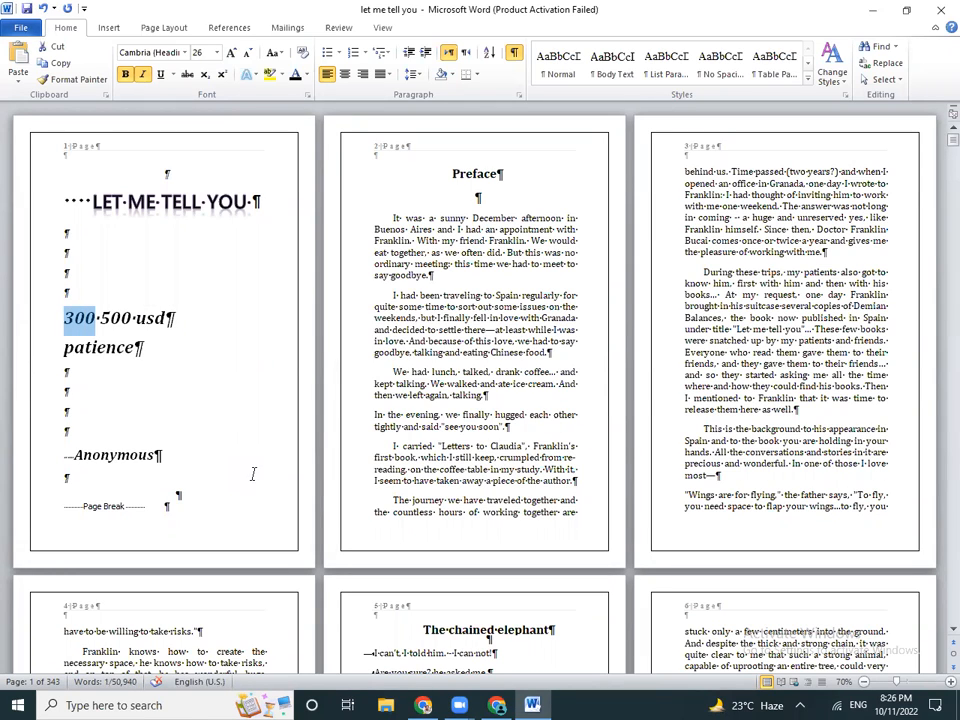
left_click(189, 317)
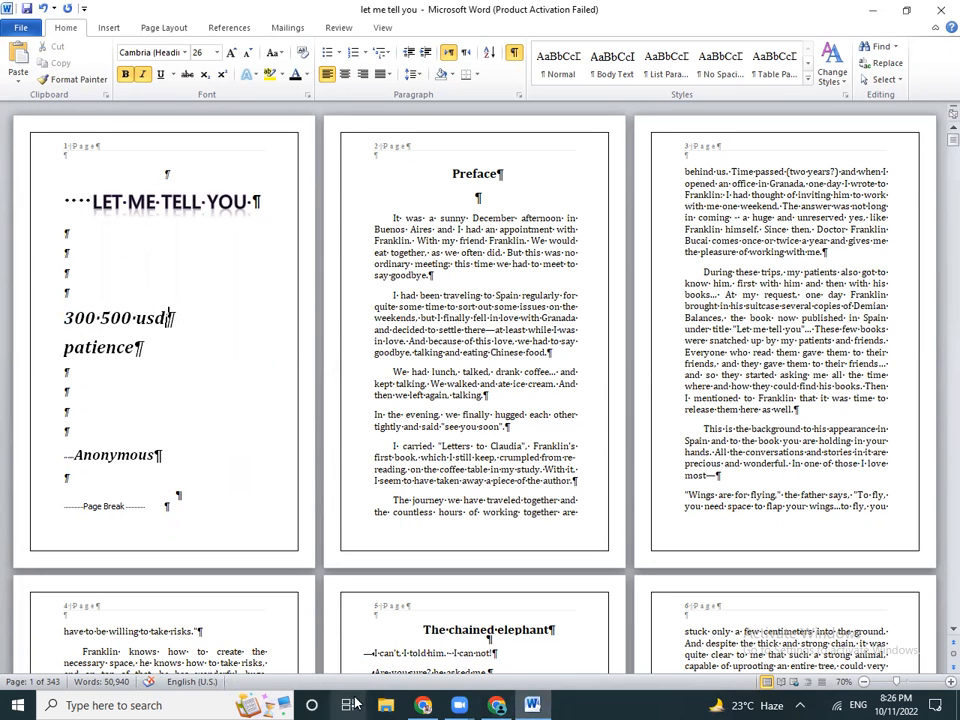
Switch to Chrome and look up the conversion of 300 usd to pkr in a new tab
left_click(423, 705)
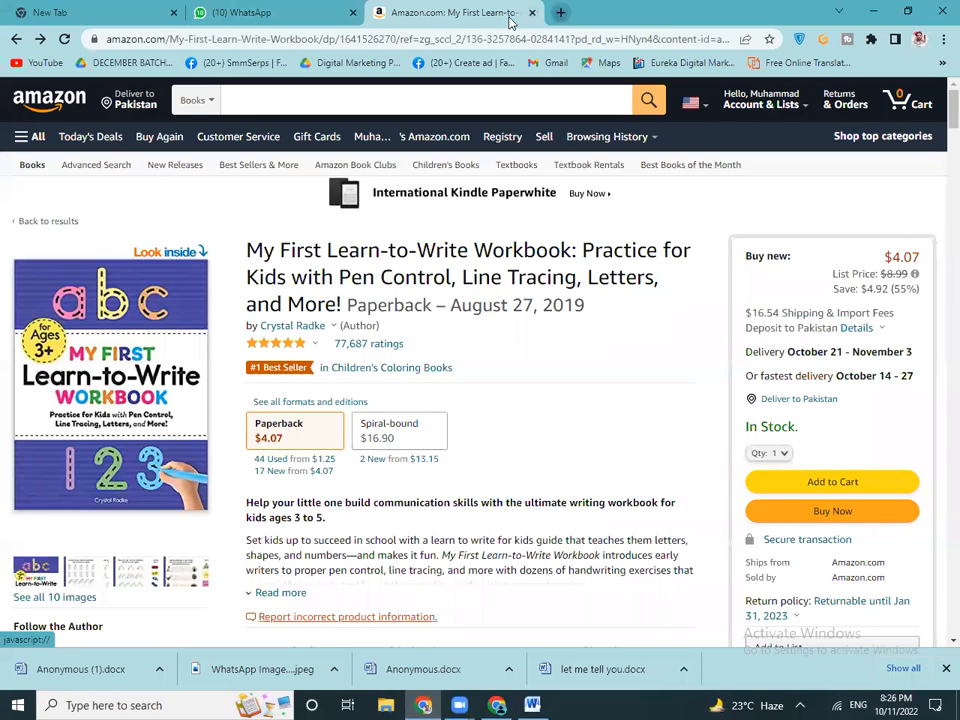
key("ctrl+t")
left_click(417, 40)
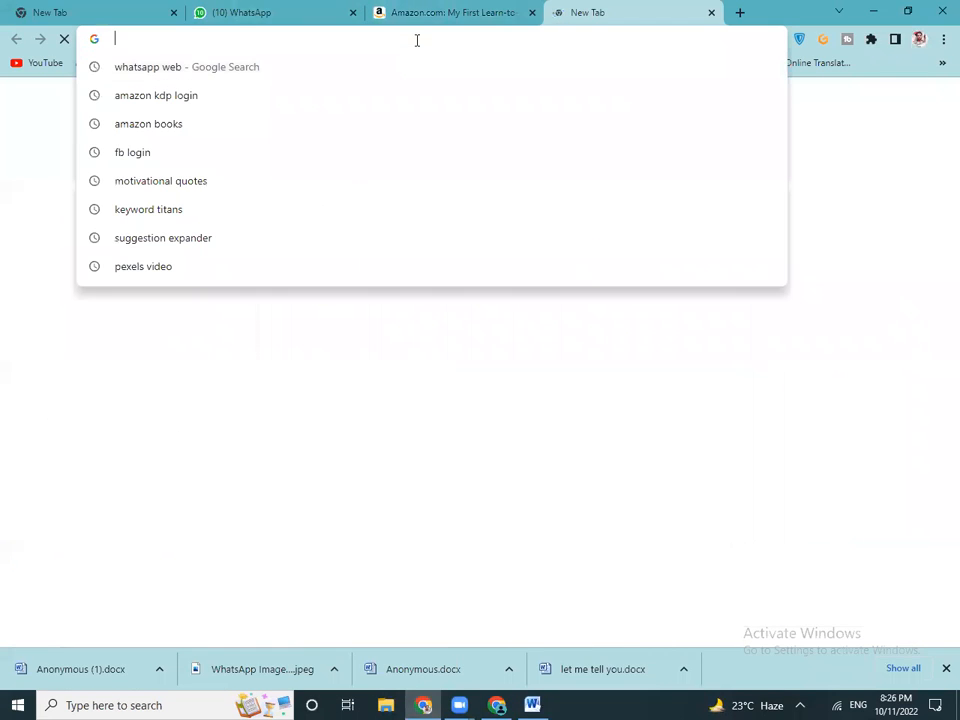
type("3000")
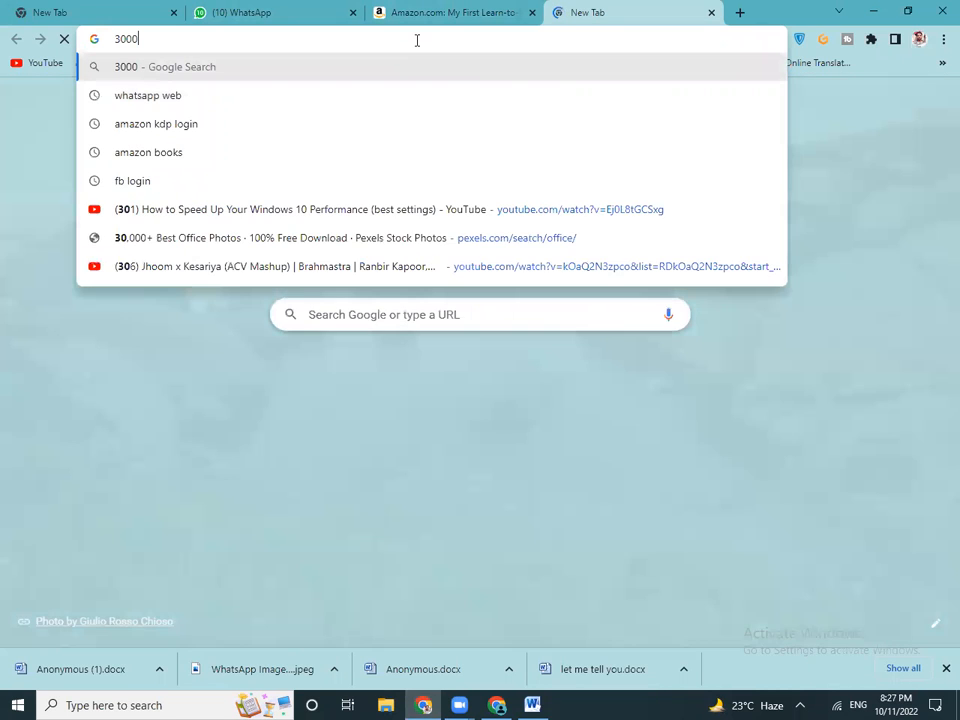
key("BackSpace")
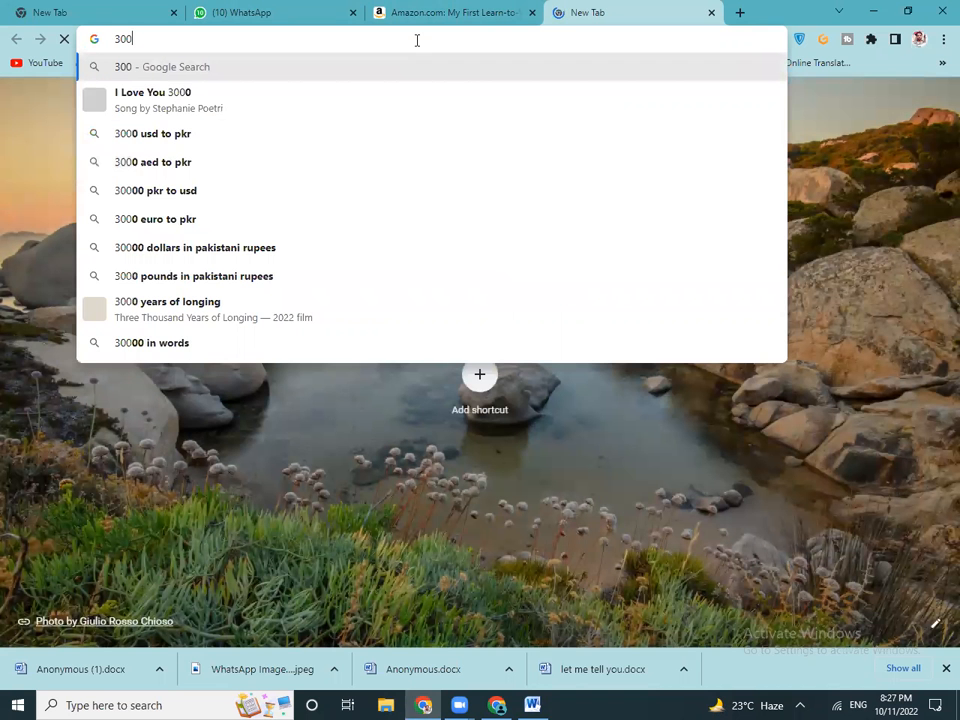
type("usd")
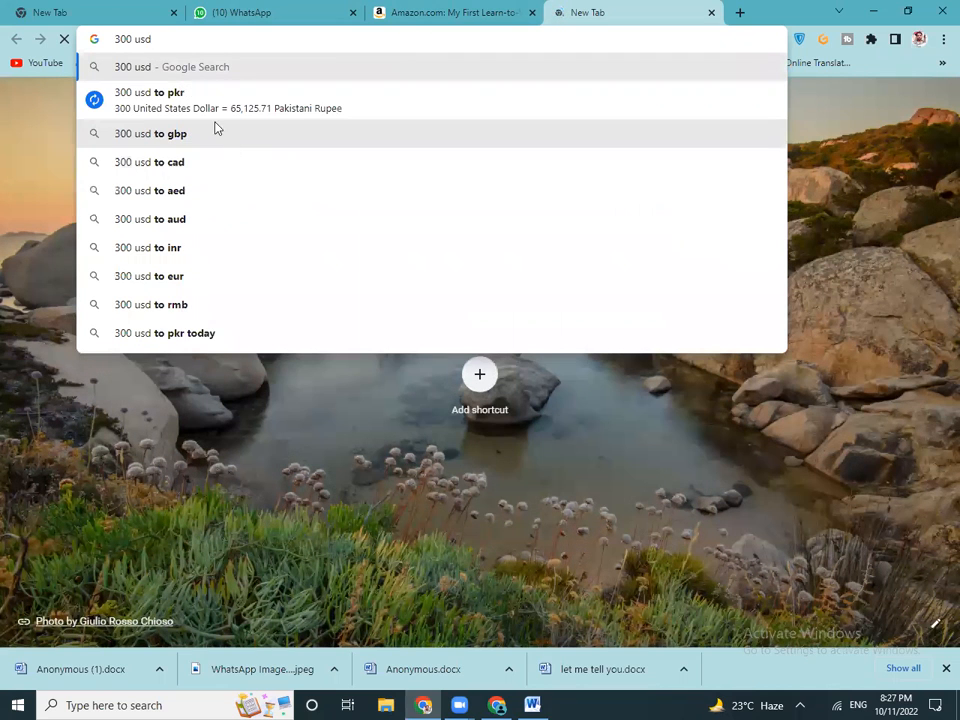
left_click(205, 105)
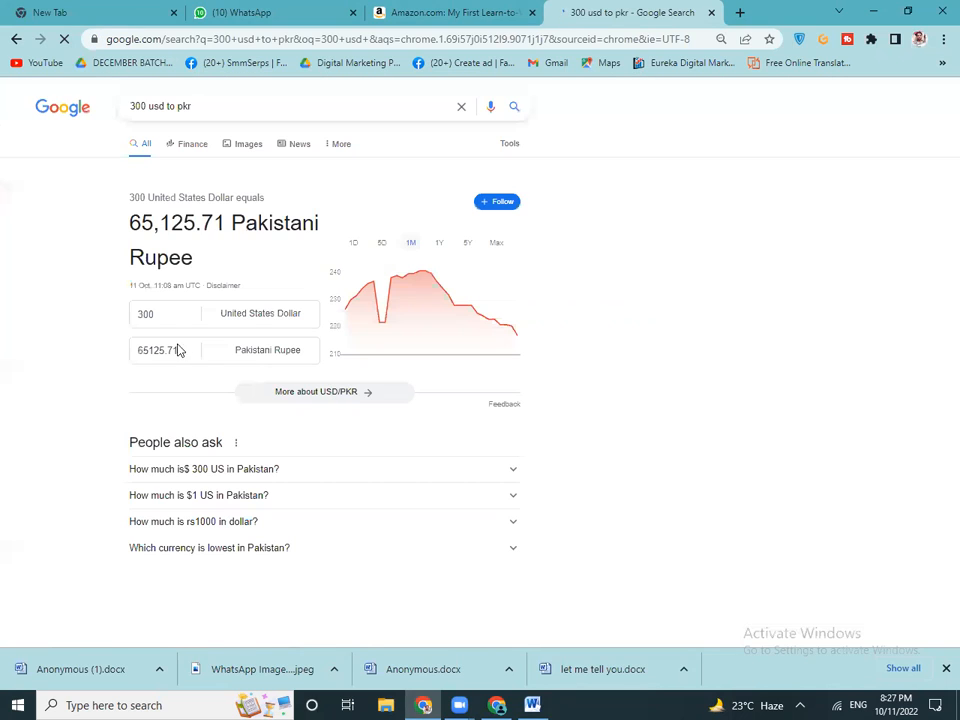
left_click_drag(130, 224, 220, 230)
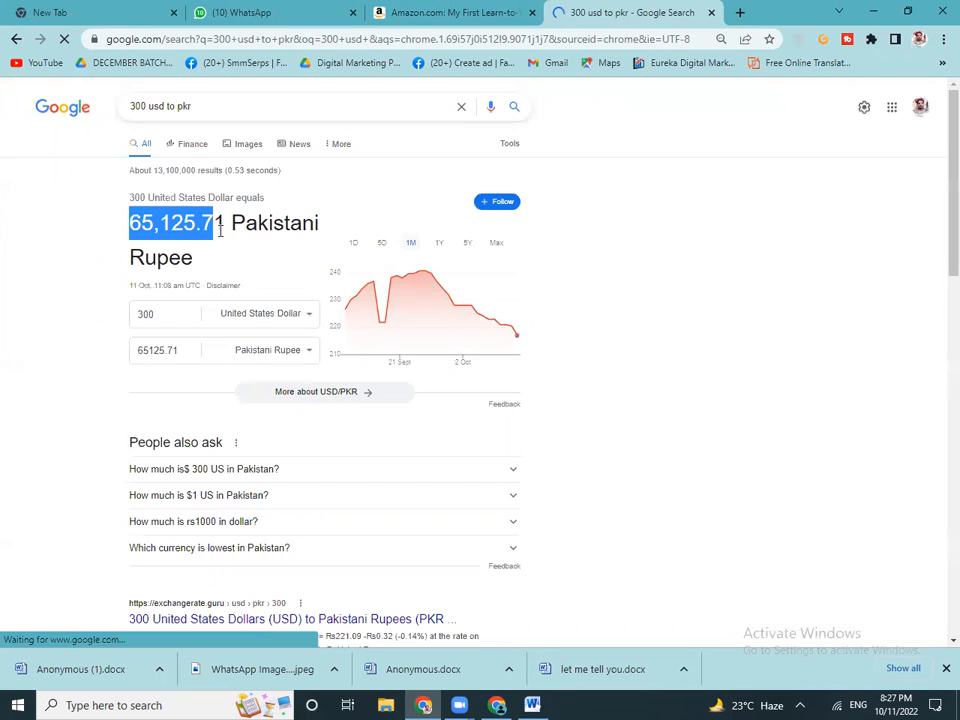
left_click(651, 279)
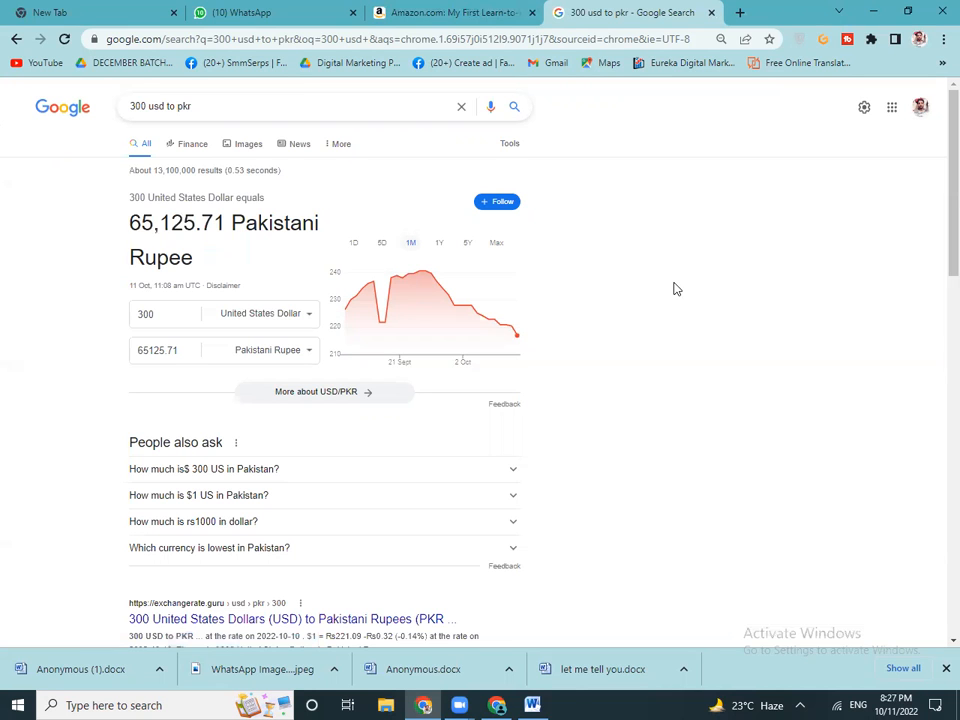
Switch back to Word and enter "consistency" on the empty line directly below "patience" on the title page
left_click(533, 705)
left_click_drag(19, 333, 43, 351)
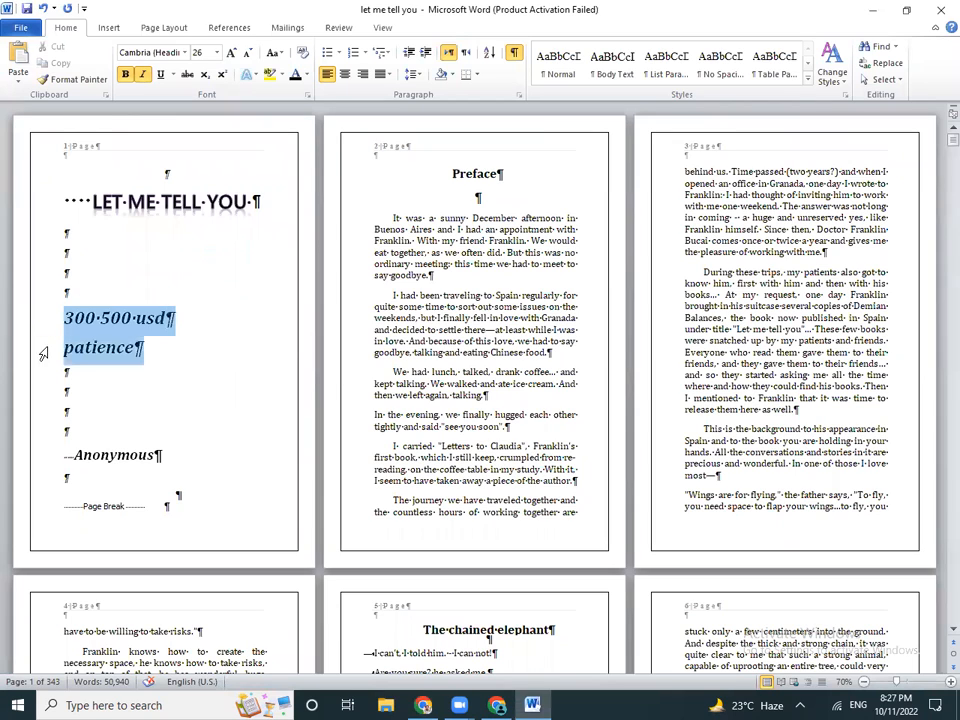
left_click(138, 370)
left_click(55, 352)
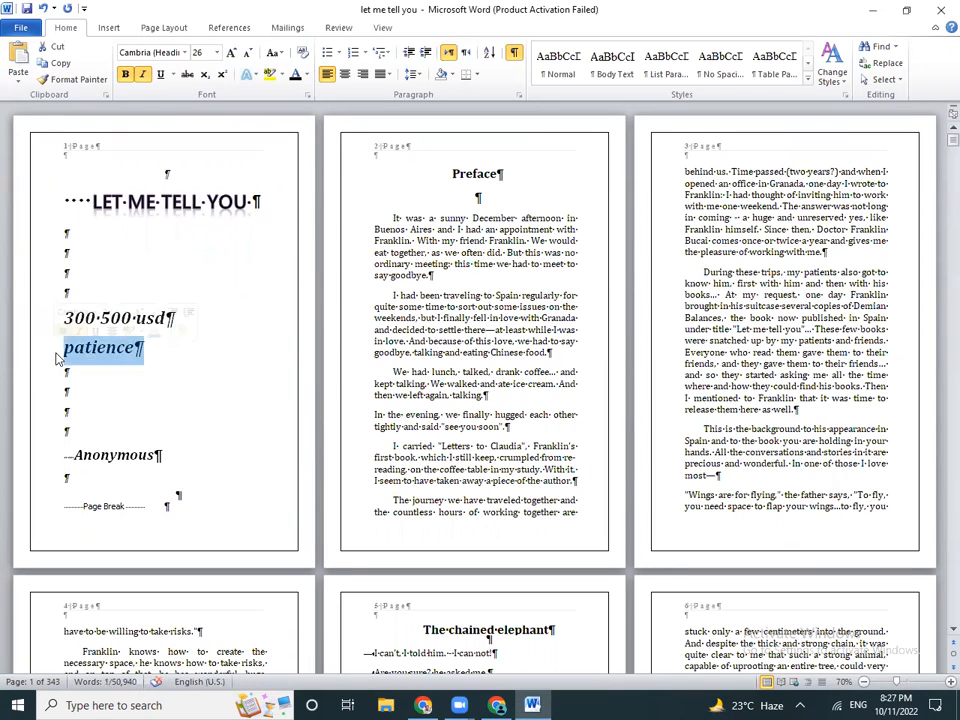
left_click(145, 373)
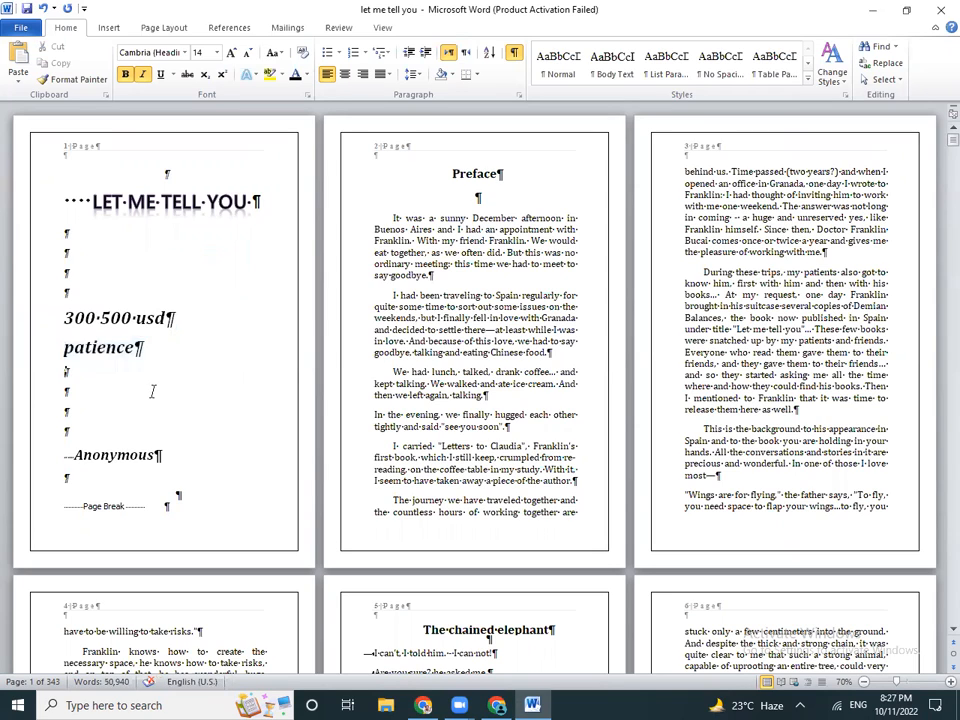
type("consistency")
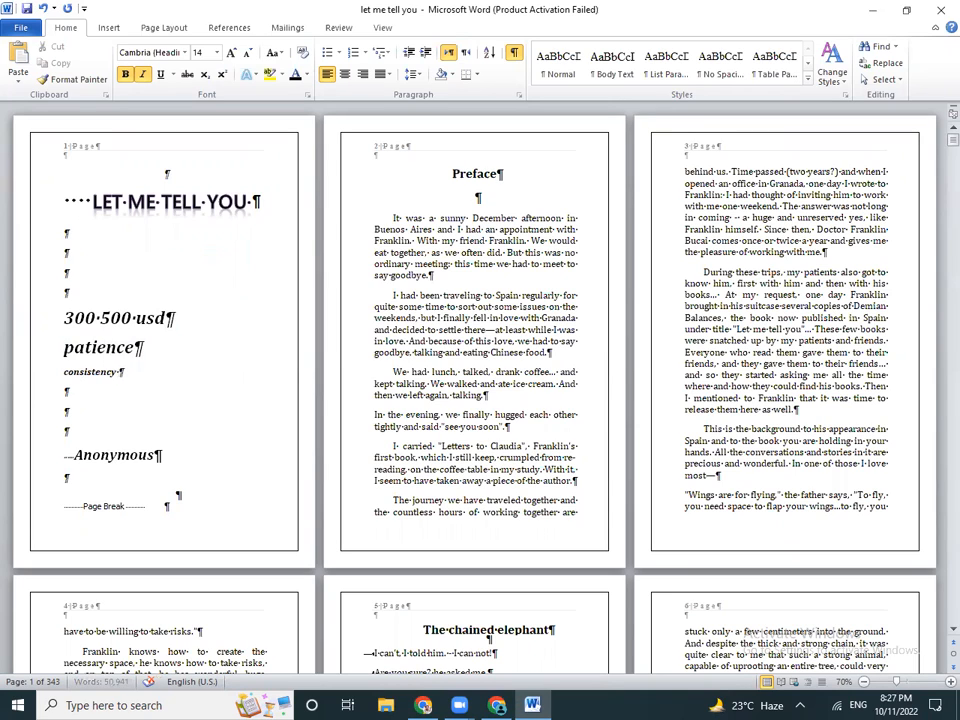
Enlarge the "consistency" line on the title page to 22 pt
left_click(35, 378)
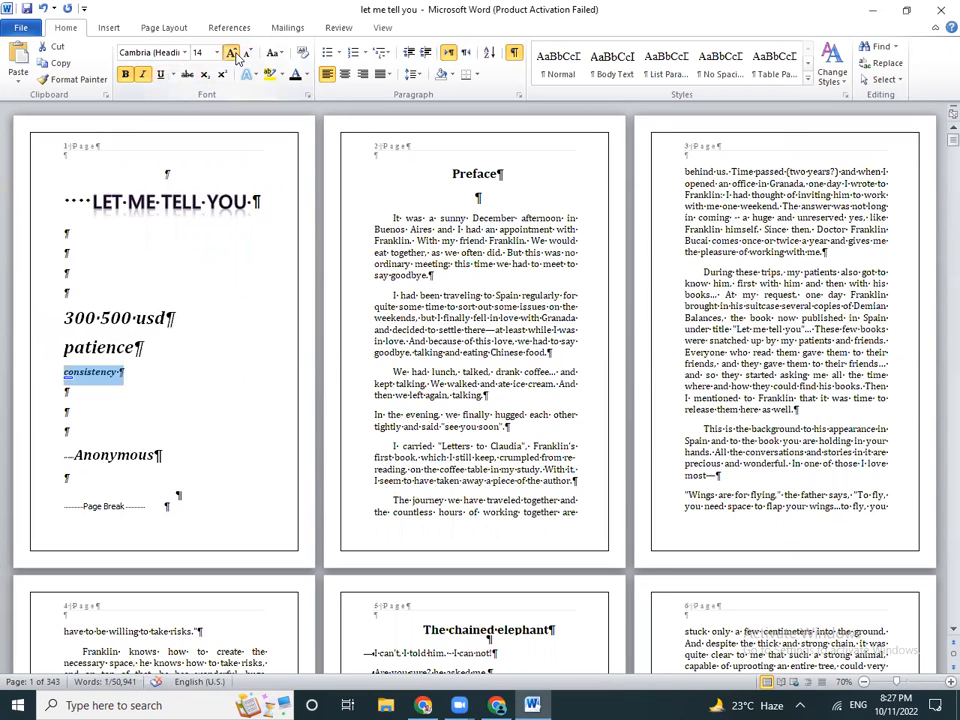
left_click(235, 56)
left_click(235, 56)
left_click(235, 56)
left_click(235, 56)
left_click(235, 342)
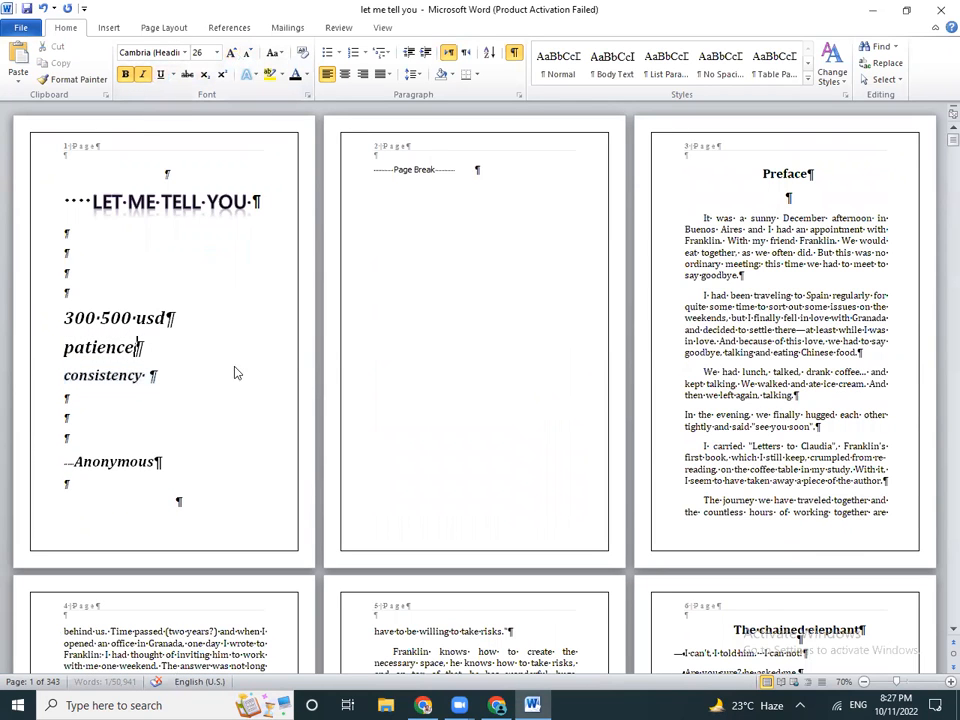
left_click(178, 377)
left_click(17, 352)
left_click(30, 380)
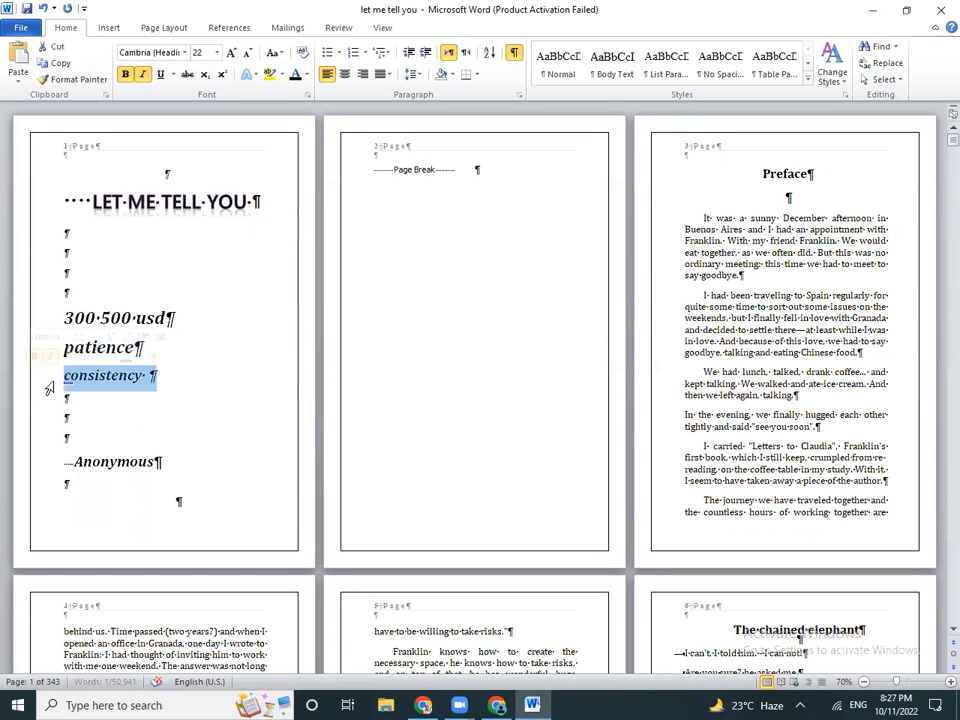
left_click(244, 374)
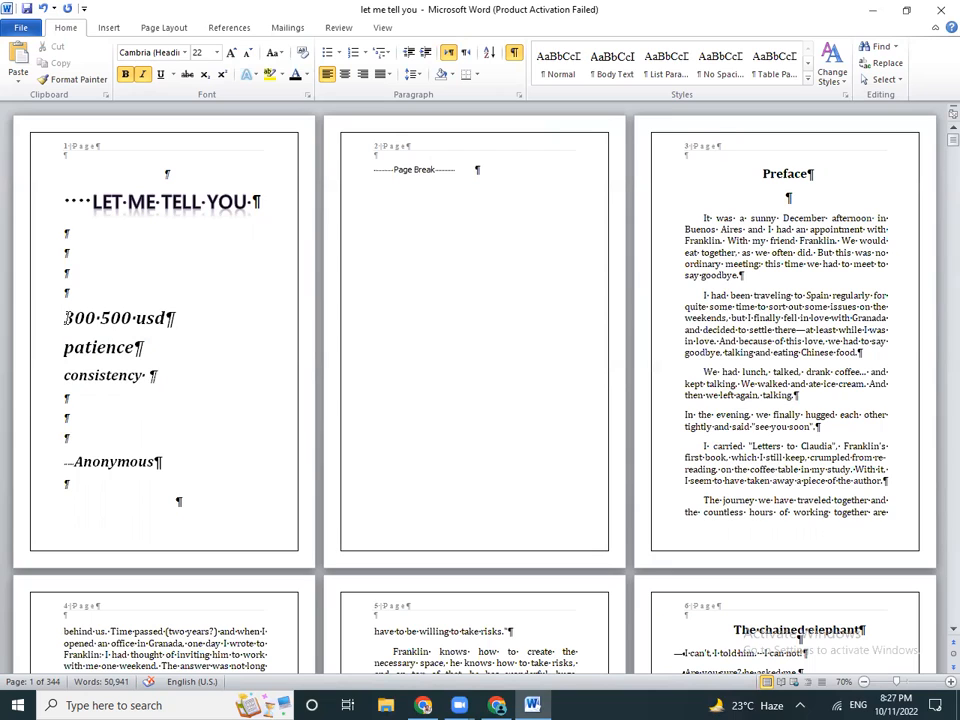
left_click_drag(36, 318, 36, 378)
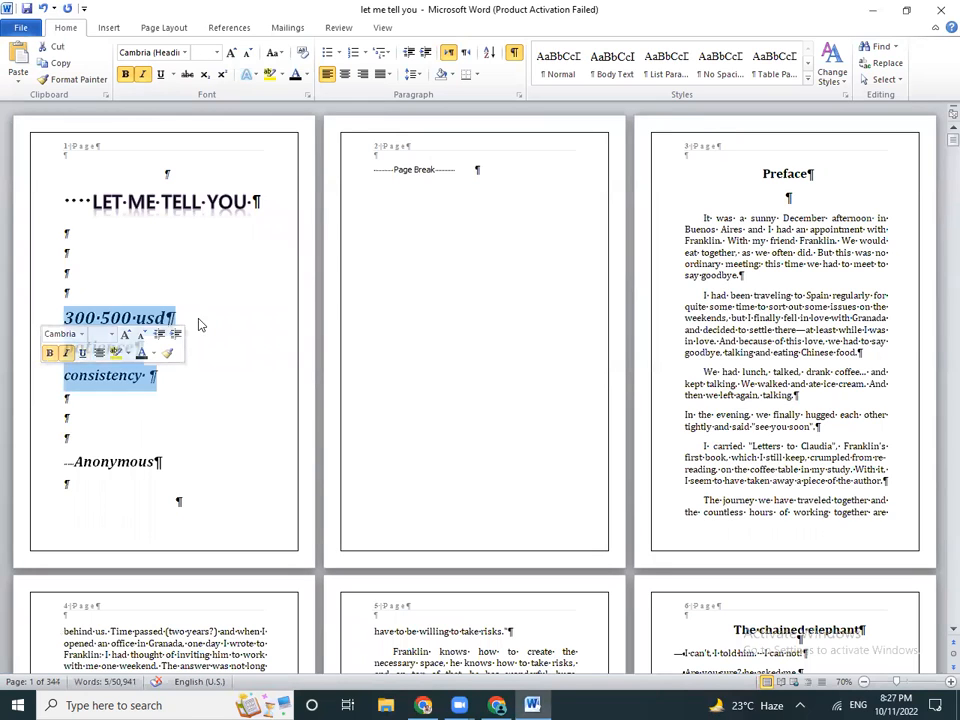
Switch to the Chrome window showing the 300 usd to pkr conversion
left_click(497, 705)
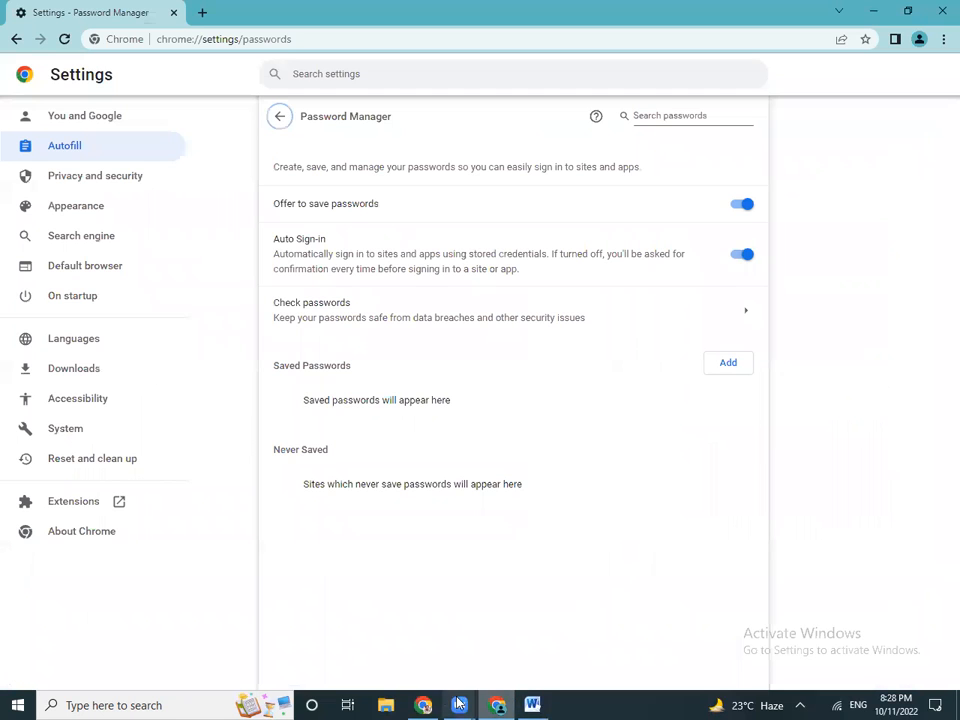
key("alt+Tab")
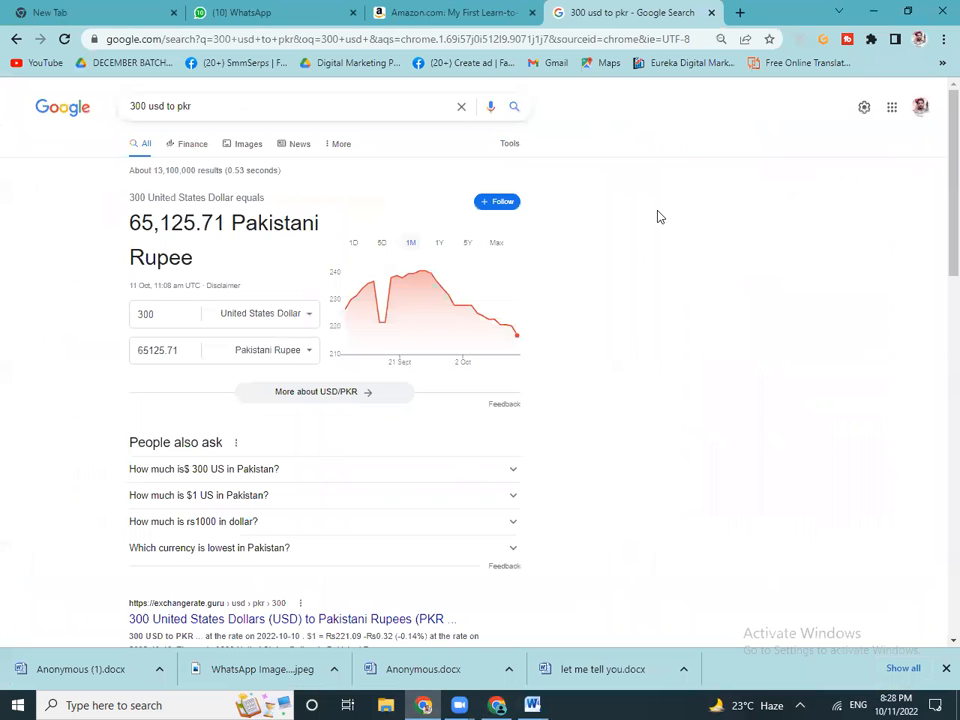